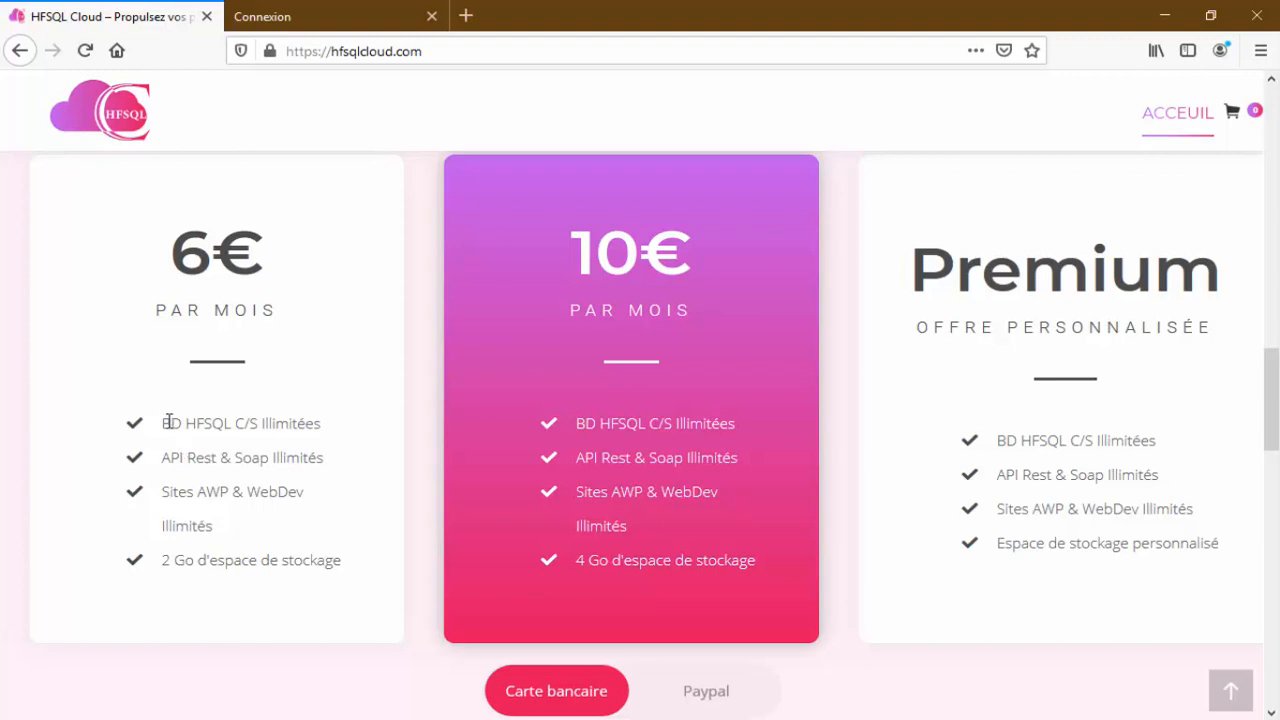
# Review the features of the subscription plans and open the Premium offer's configurator to start customizing the cloud space.
pyautogui.moveTo(170, 421); pyautogui.dragTo(279, 517)
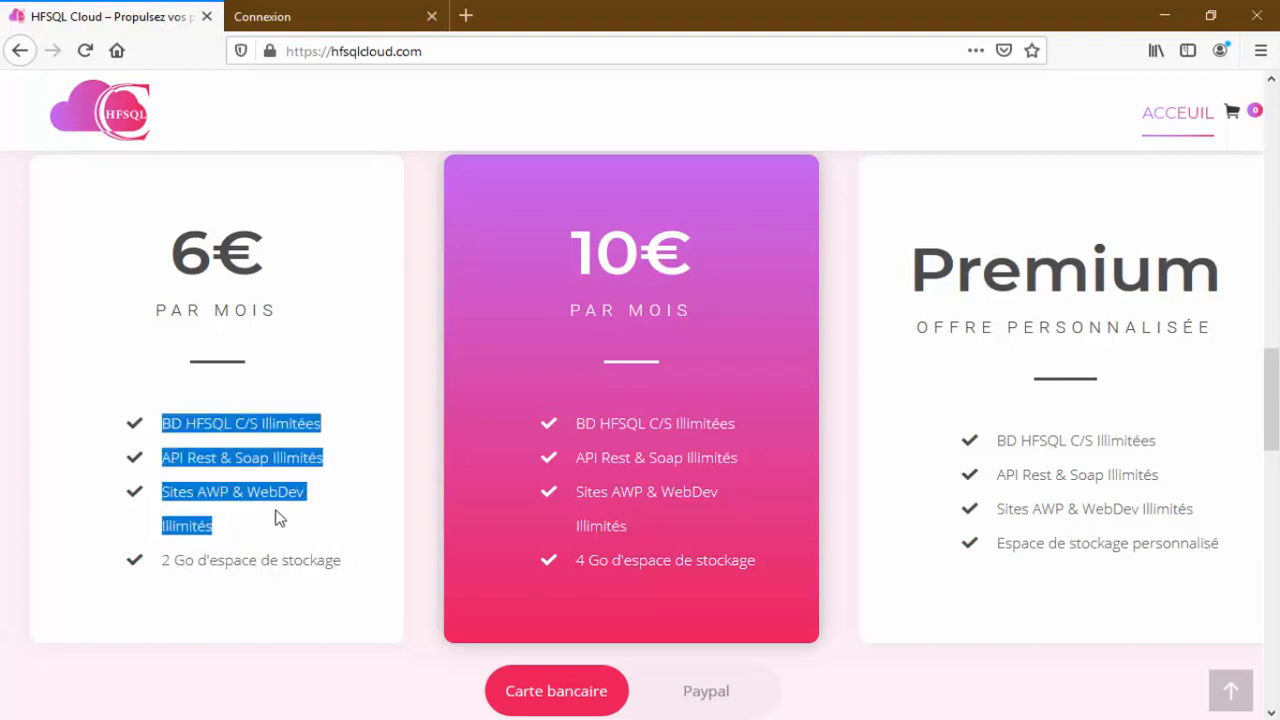
pyautogui.click(205, 430)
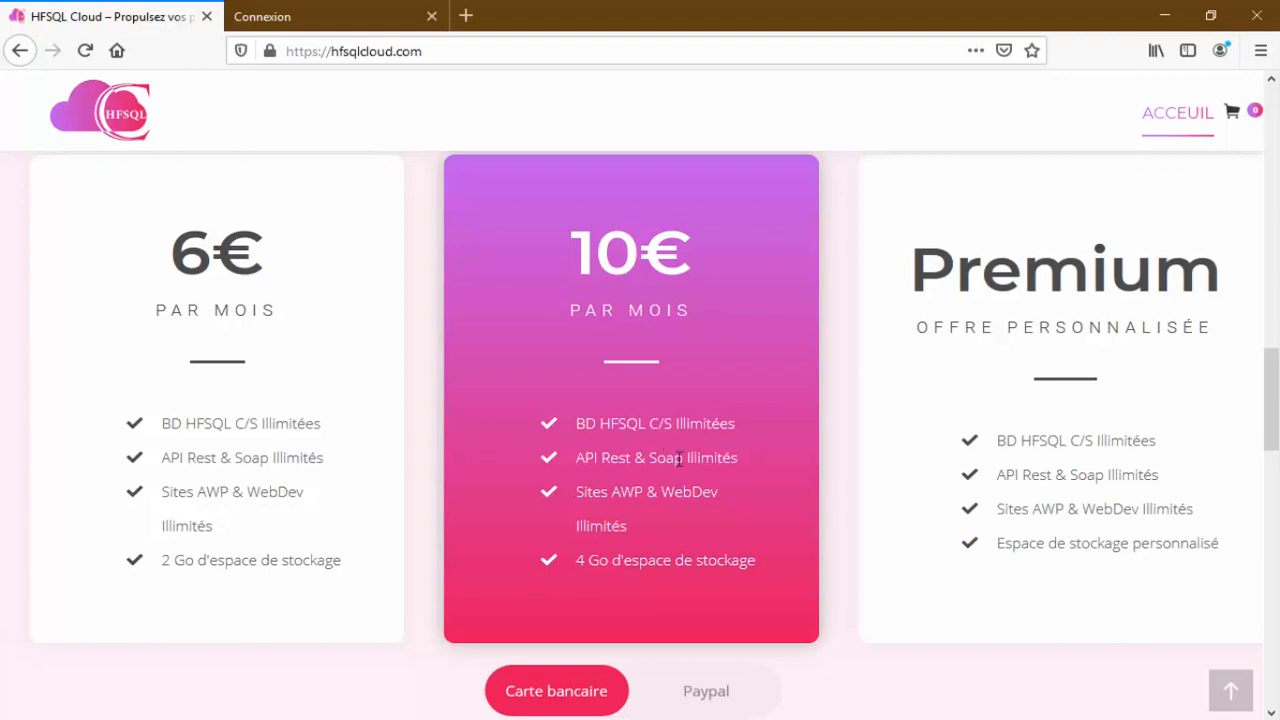
pyautogui.moveTo(1271, 366); pyautogui.dragTo(1271, 366)
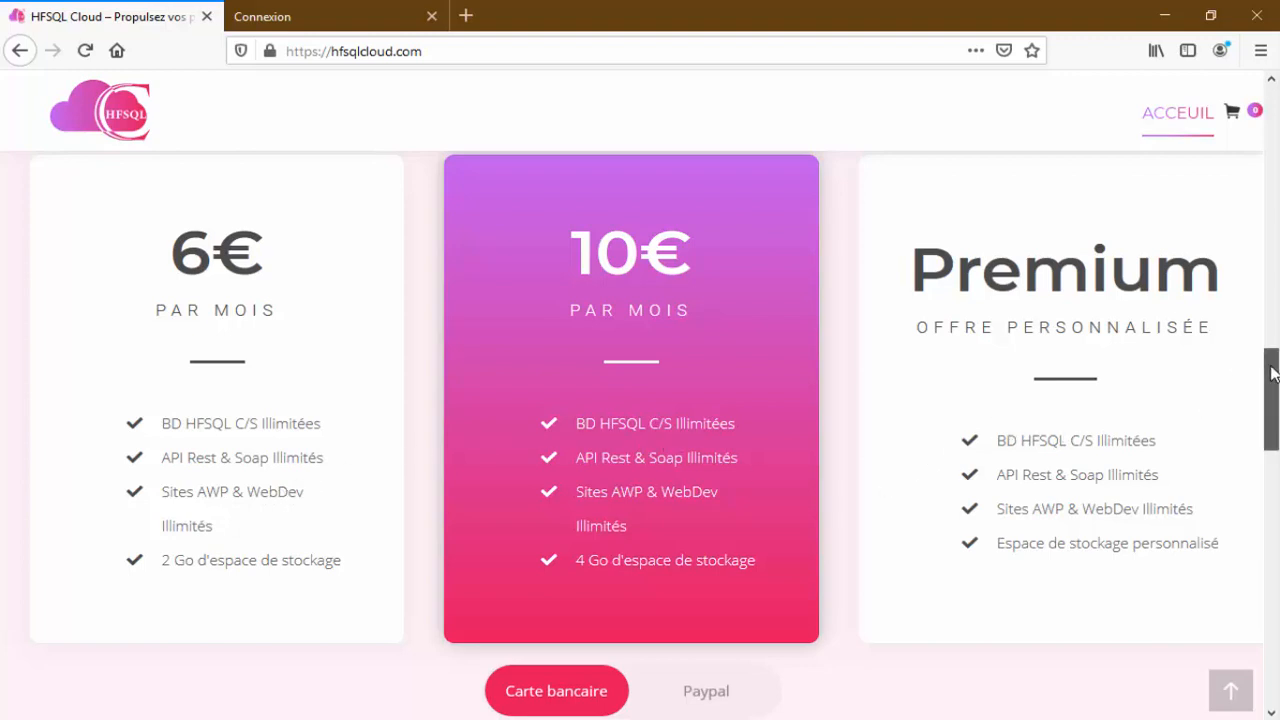
pyautogui.moveTo(1272, 373); pyautogui.dragTo(1272, 376)
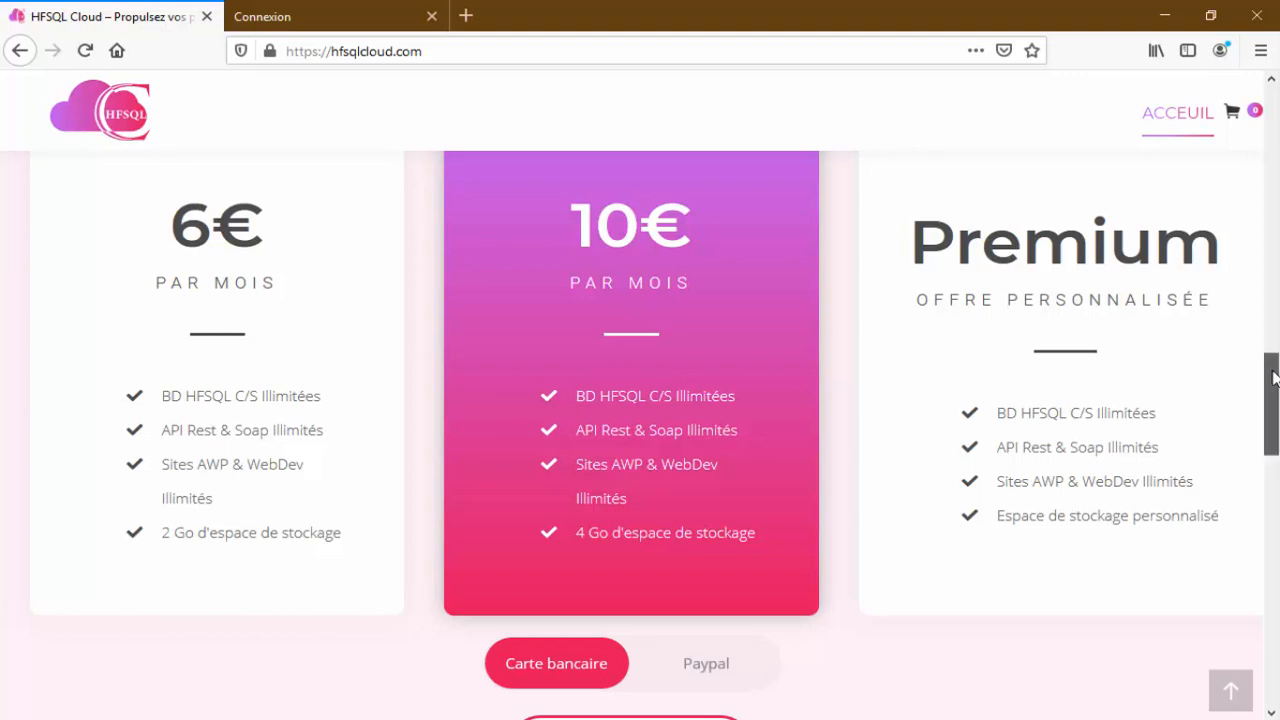
pyautogui.moveTo(1273, 377); pyautogui.dragTo(1273, 398)
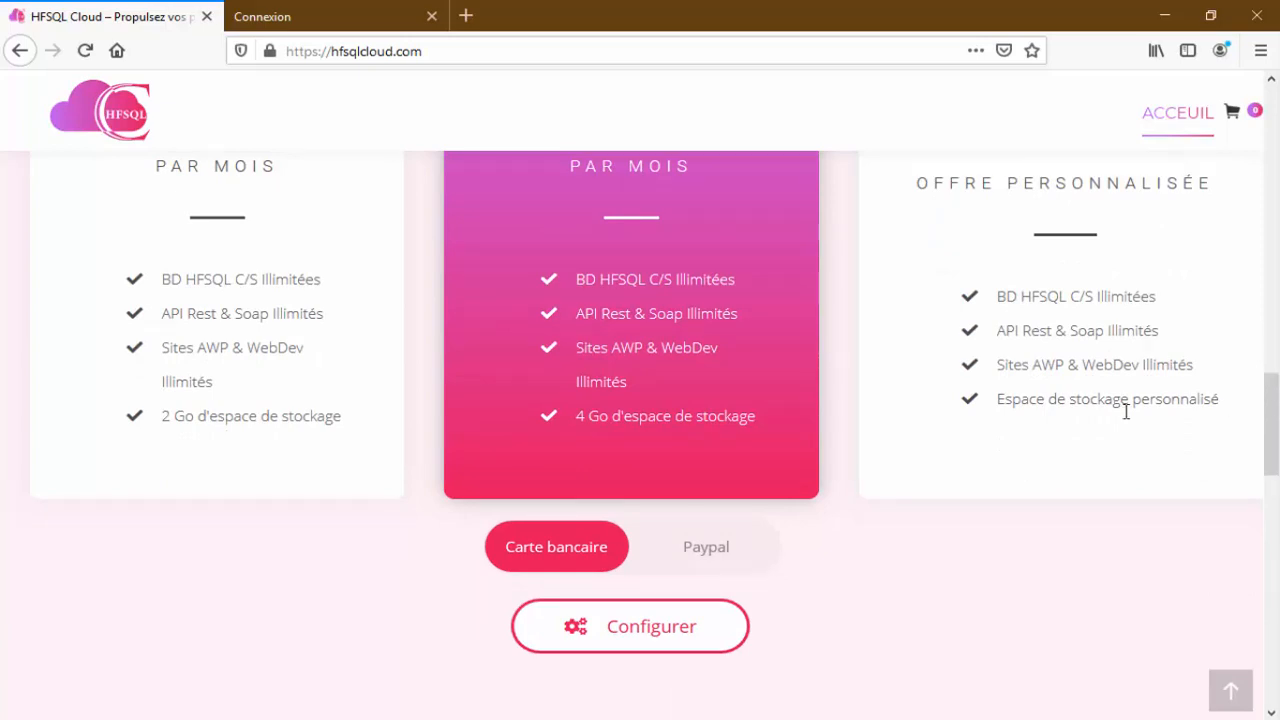
pyautogui.click(654, 637)
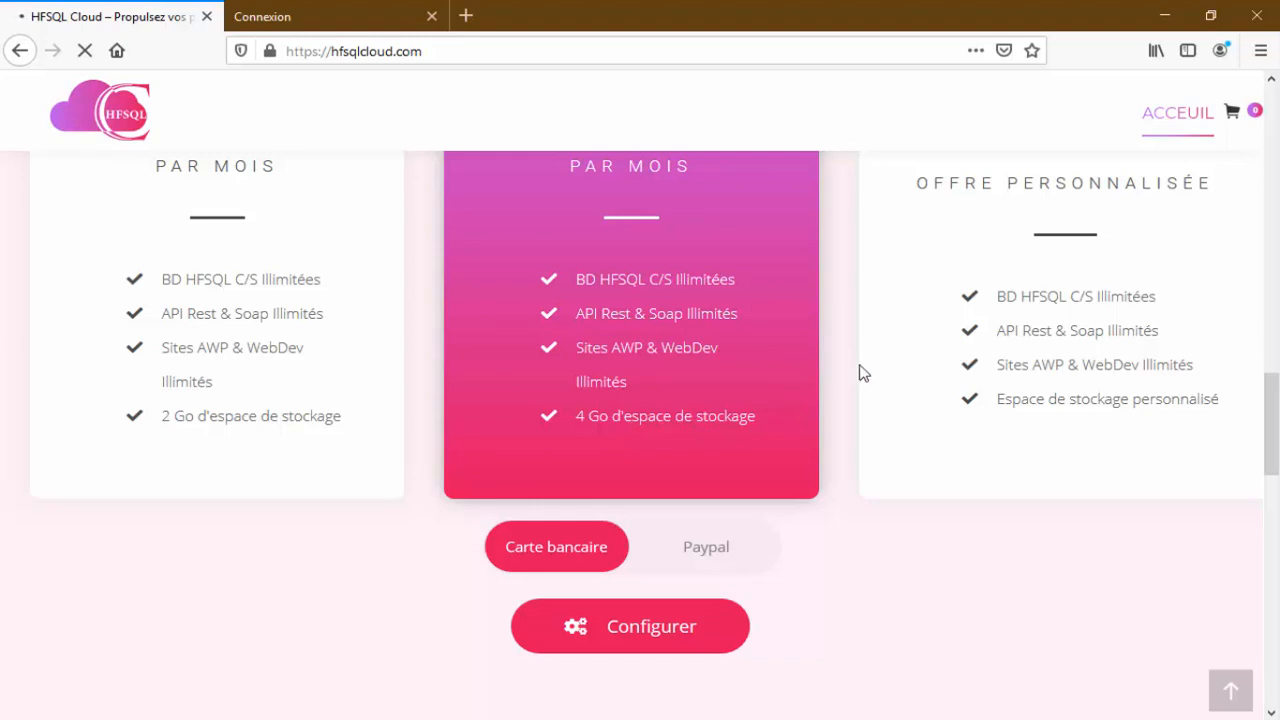
pyautogui.moveTo(1272, 412)
pyautogui.mouseDown()
pyautogui.moveTo(1276, 387)
pyautogui.moveTo(1276, 412)
pyautogui.mouseUp()
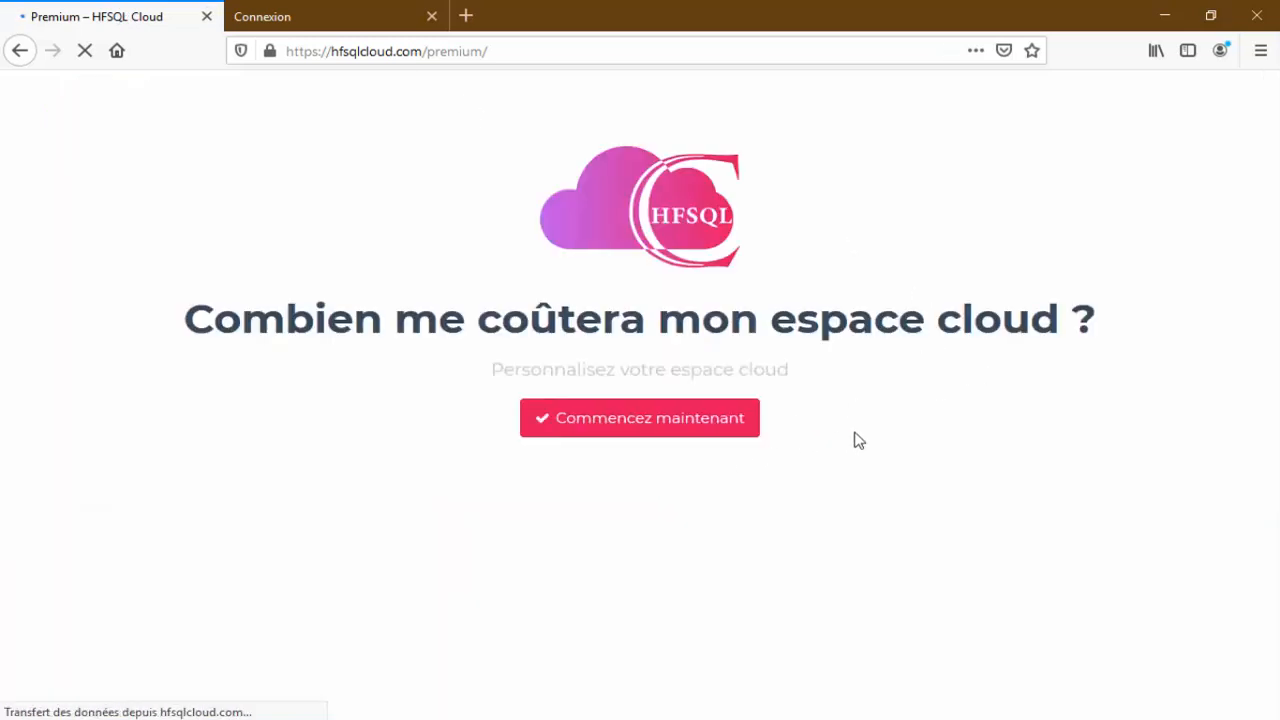
pyautogui.click(632, 420)
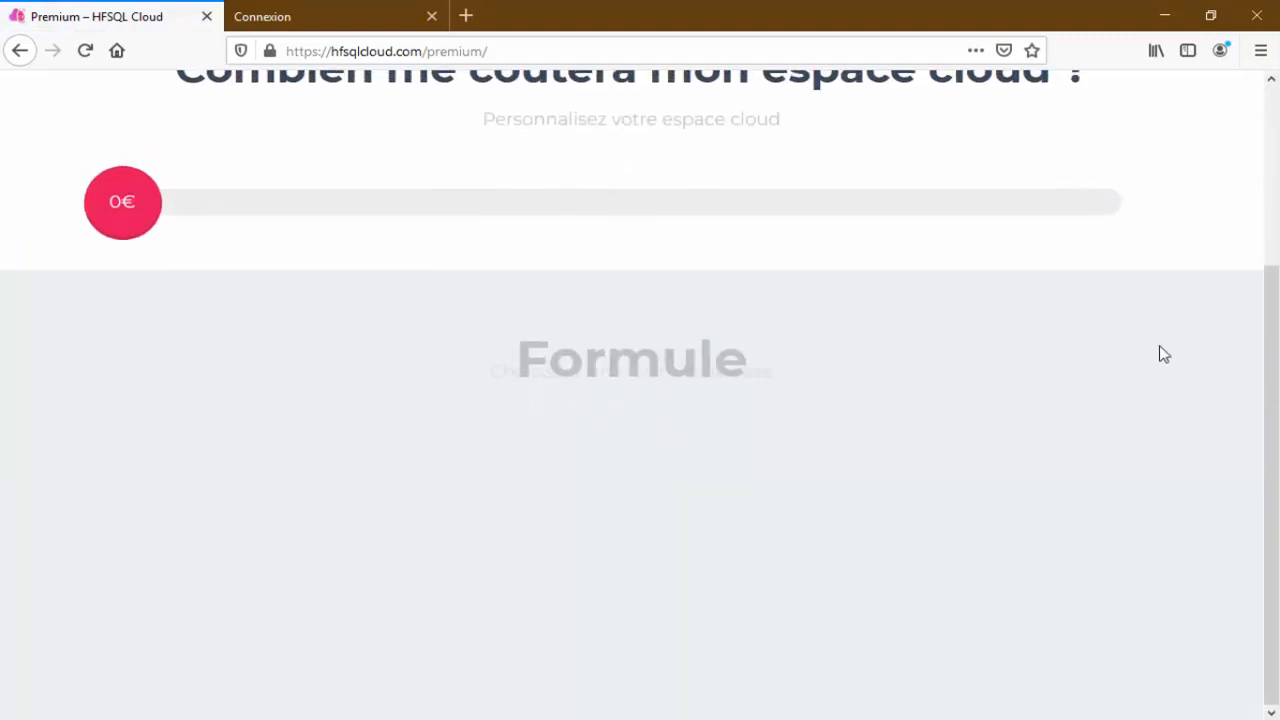
# Choose the PRO base formula with 4 Go of storage and continue to the storage extension stage.
pyautogui.moveTo(1273, 360); pyautogui.dragTo(1275, 413)
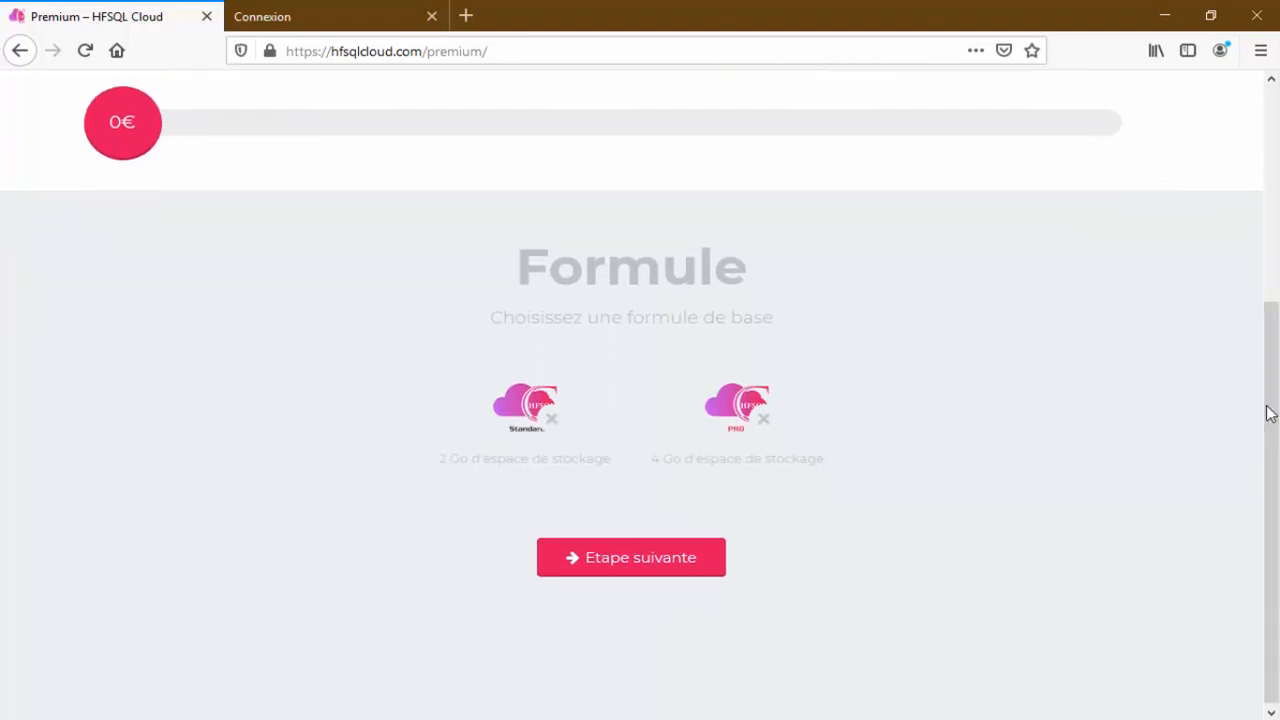
pyautogui.click(733, 407)
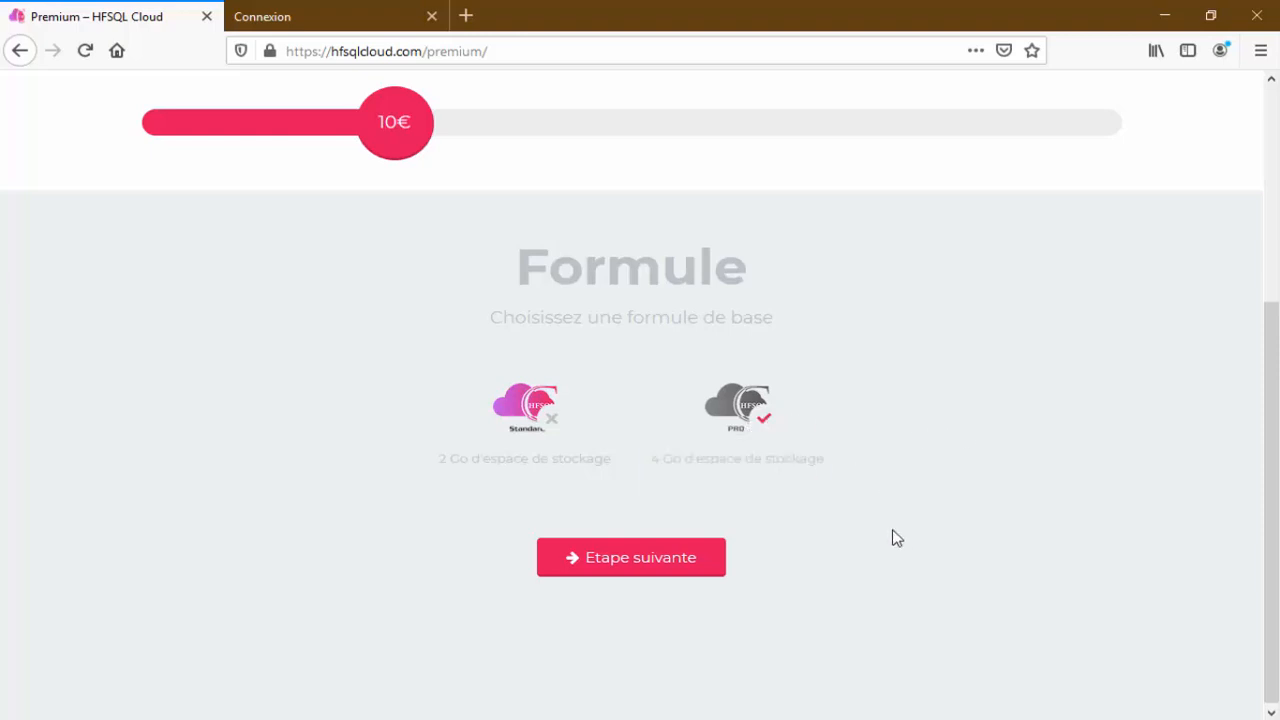
pyautogui.click(651, 558)
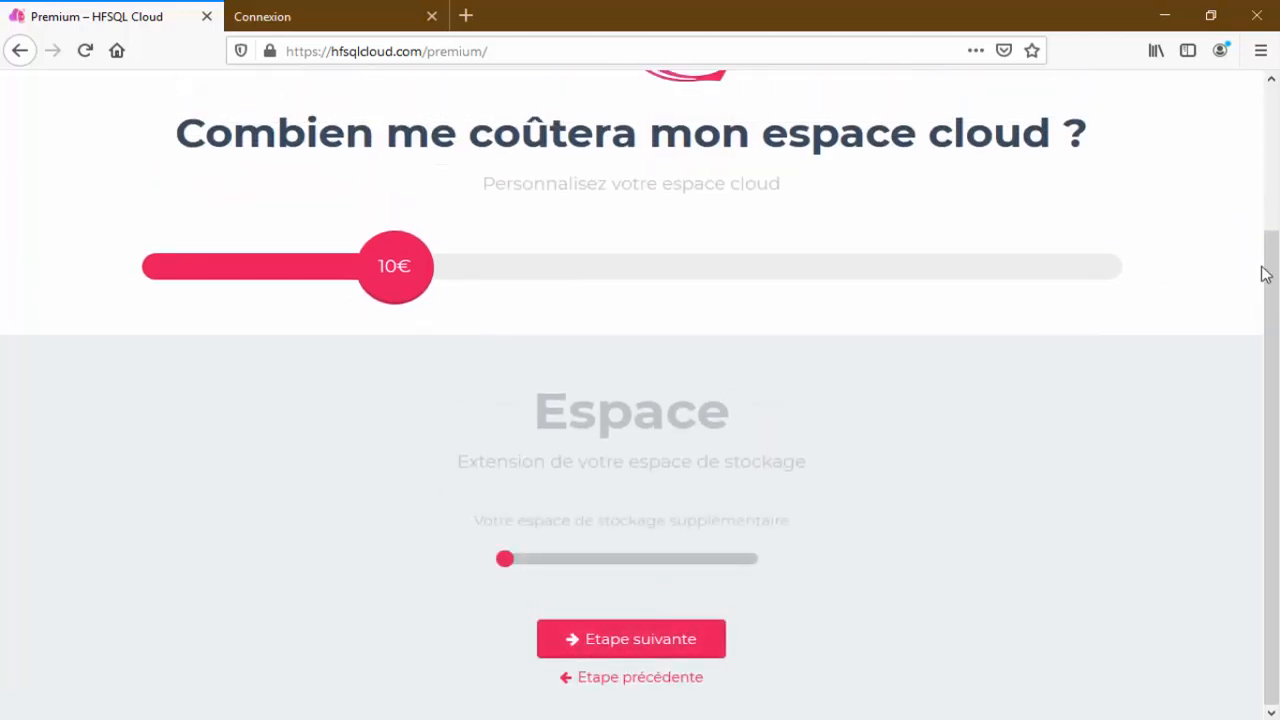
# Keep the additional storage space at 0 and continue to the subscription length stage.
pyautogui.moveTo(1271, 277); pyautogui.dragTo(1277, 350)
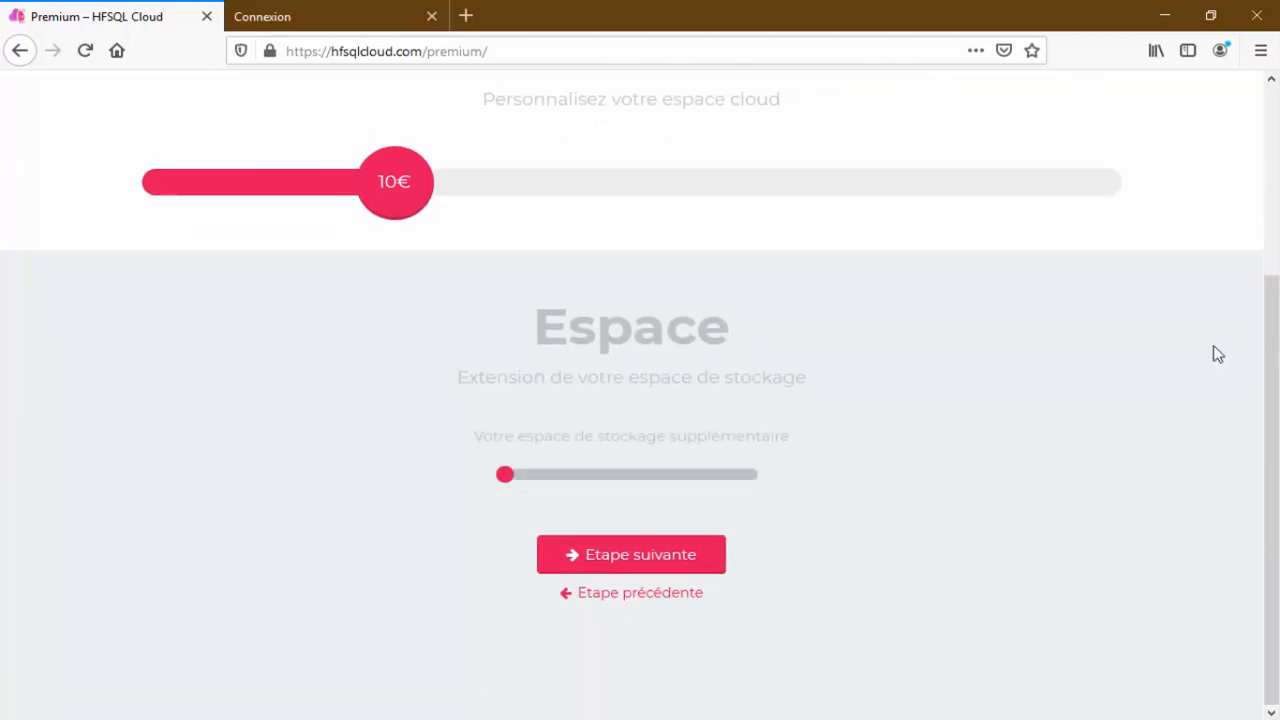
pyautogui.moveTo(510, 488)
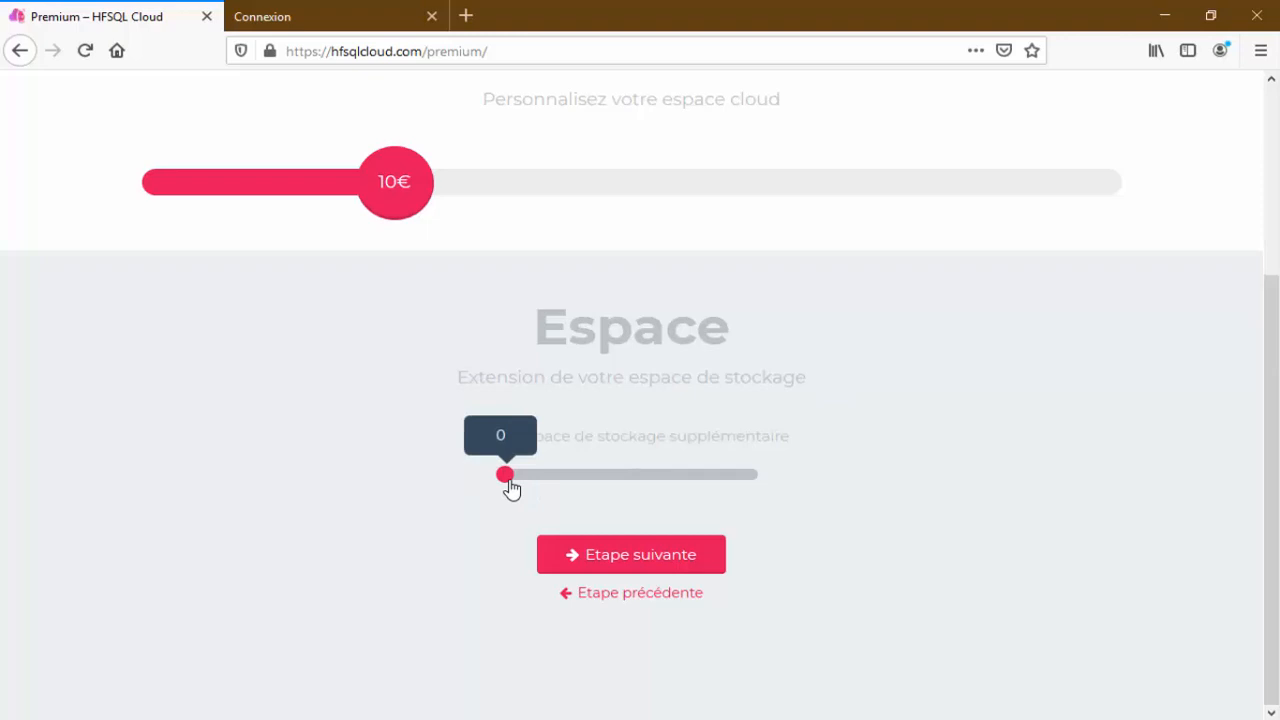
pyautogui.click(670, 565)
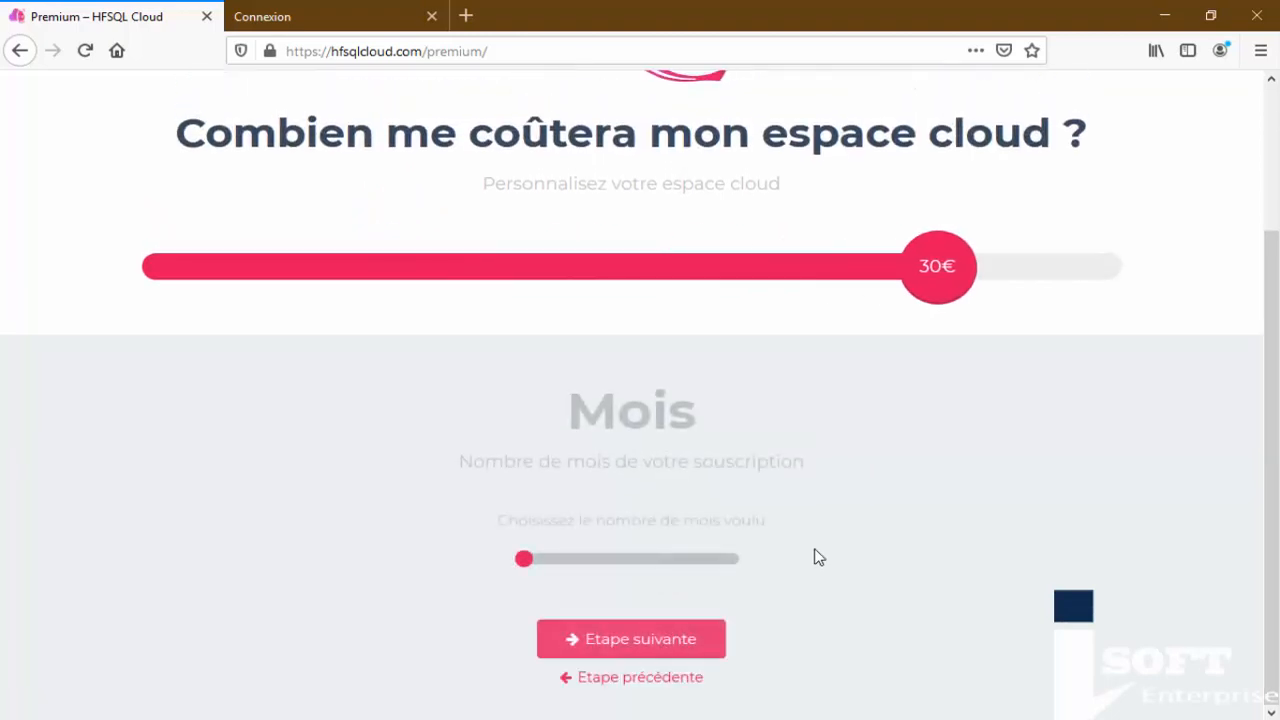
# Try a 12-month subscription, set the length back to 3 months and proceed to the final cost.
pyautogui.moveTo(1274, 340); pyautogui.dragTo(1276, 398)
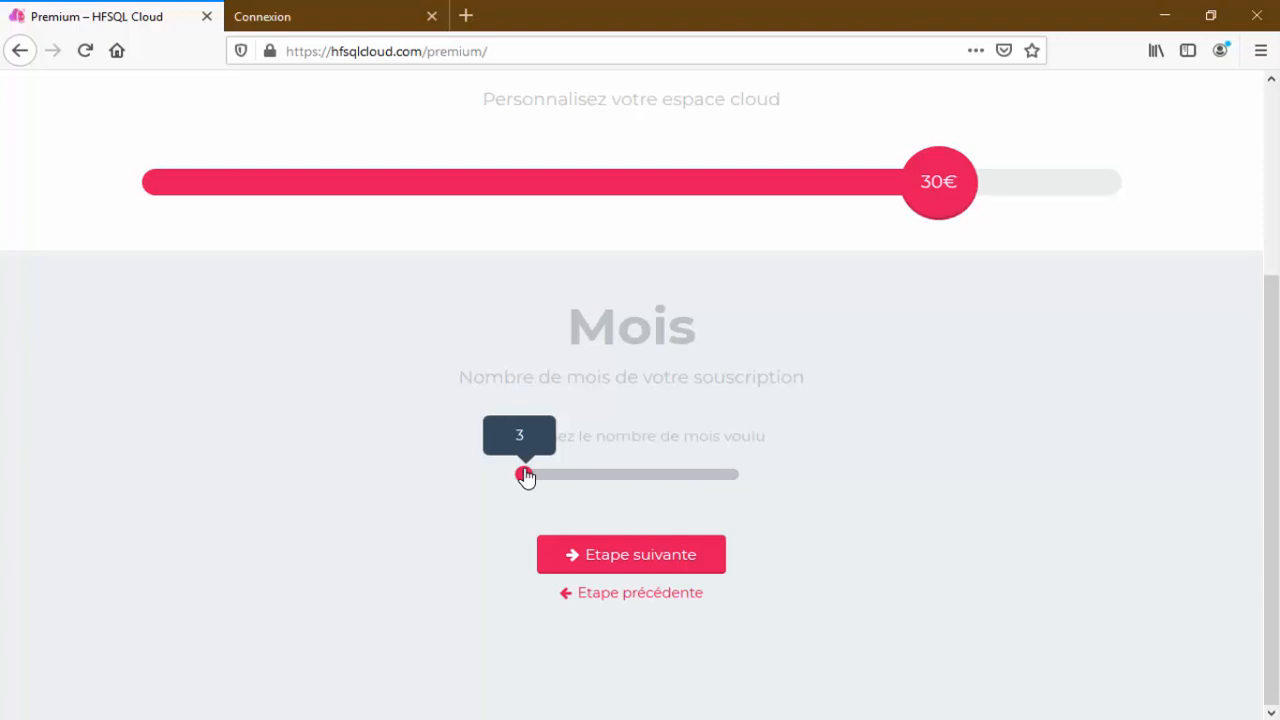
pyautogui.moveTo(528, 480); pyautogui.dragTo(766, 489)
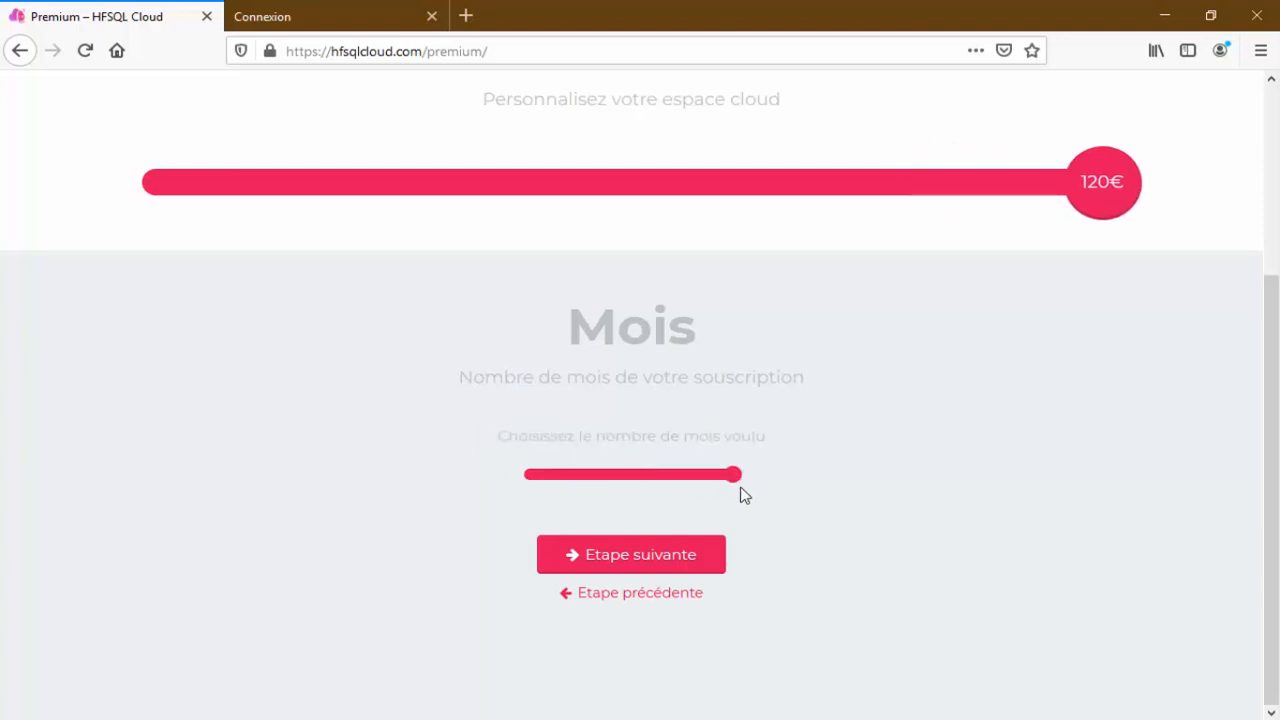
pyautogui.moveTo(735, 482)
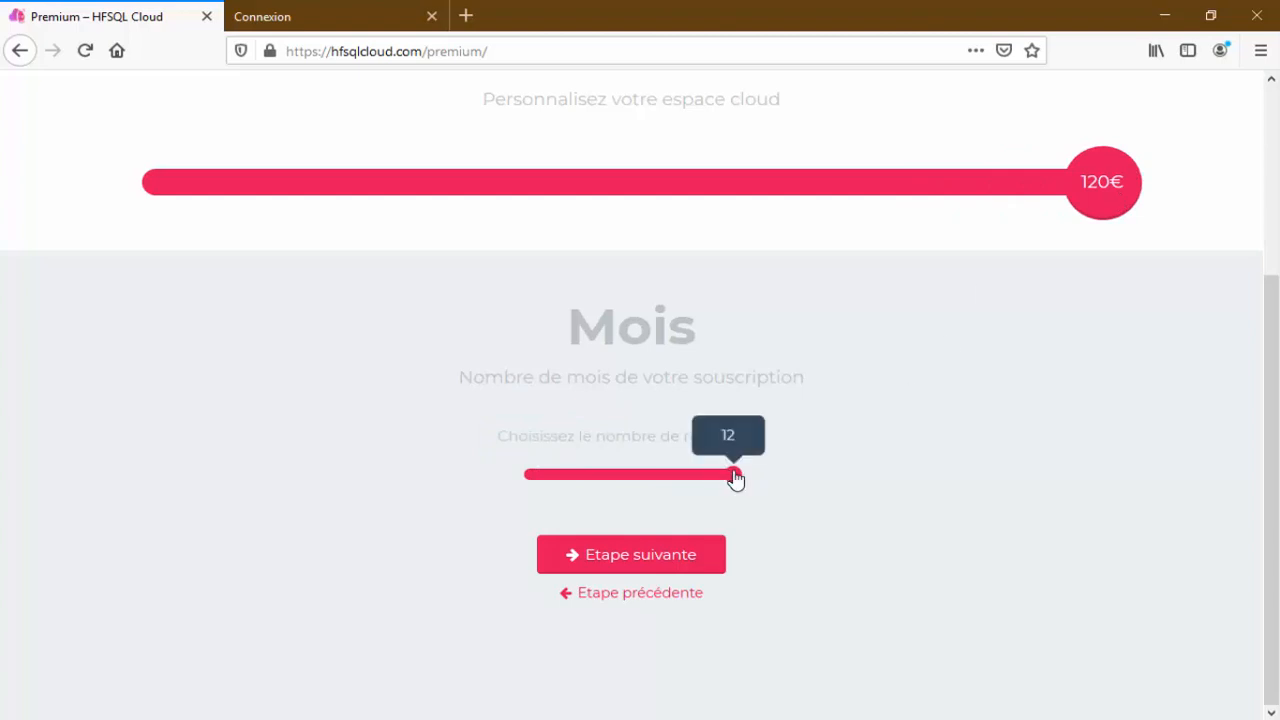
pyautogui.moveTo(735, 480); pyautogui.dragTo(469, 494)
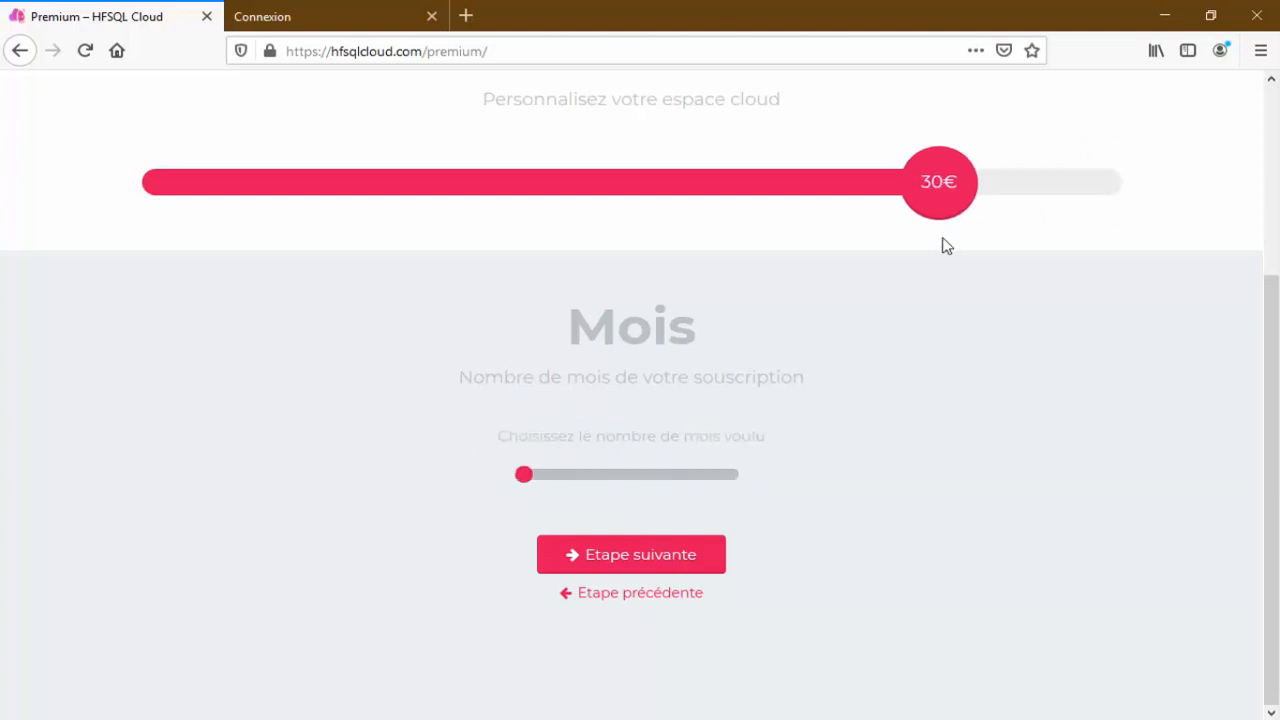
pyautogui.click(700, 571)
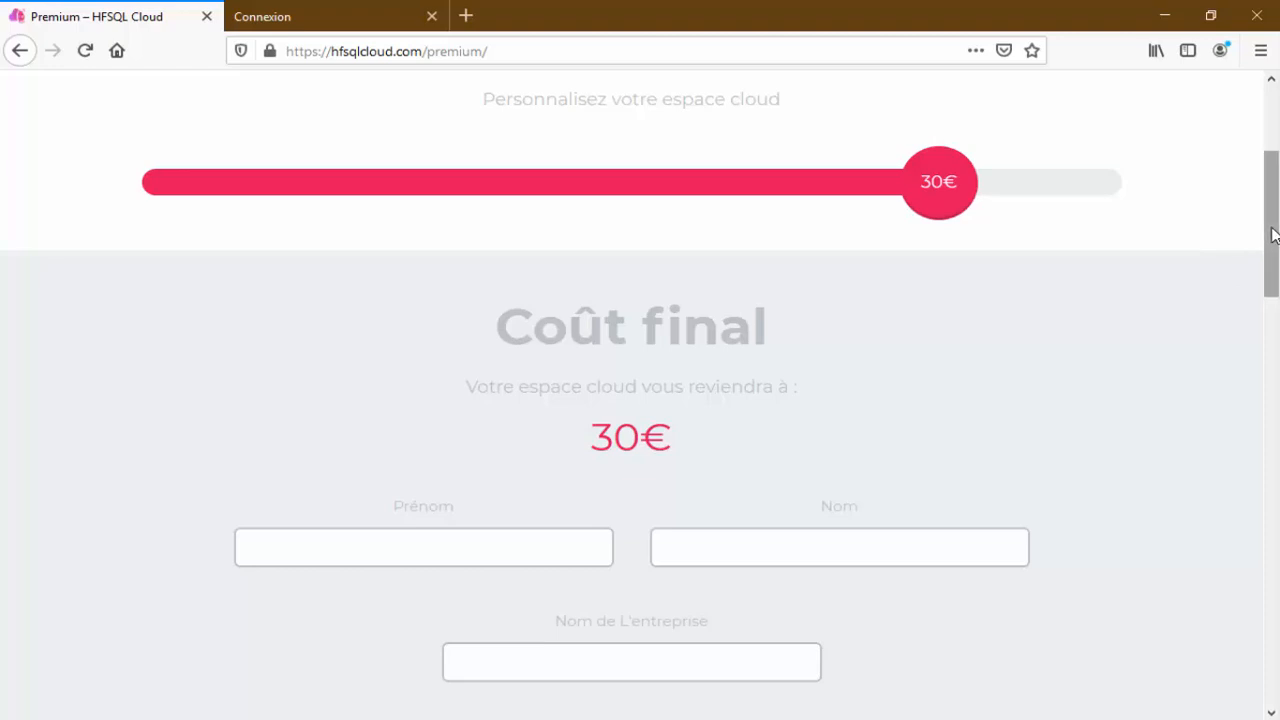
# Examine the customer detail fields of the order form, from first name and company down to e-mail and order notes.
pyautogui.moveTo(1274, 234); pyautogui.dragTo(1274, 274)
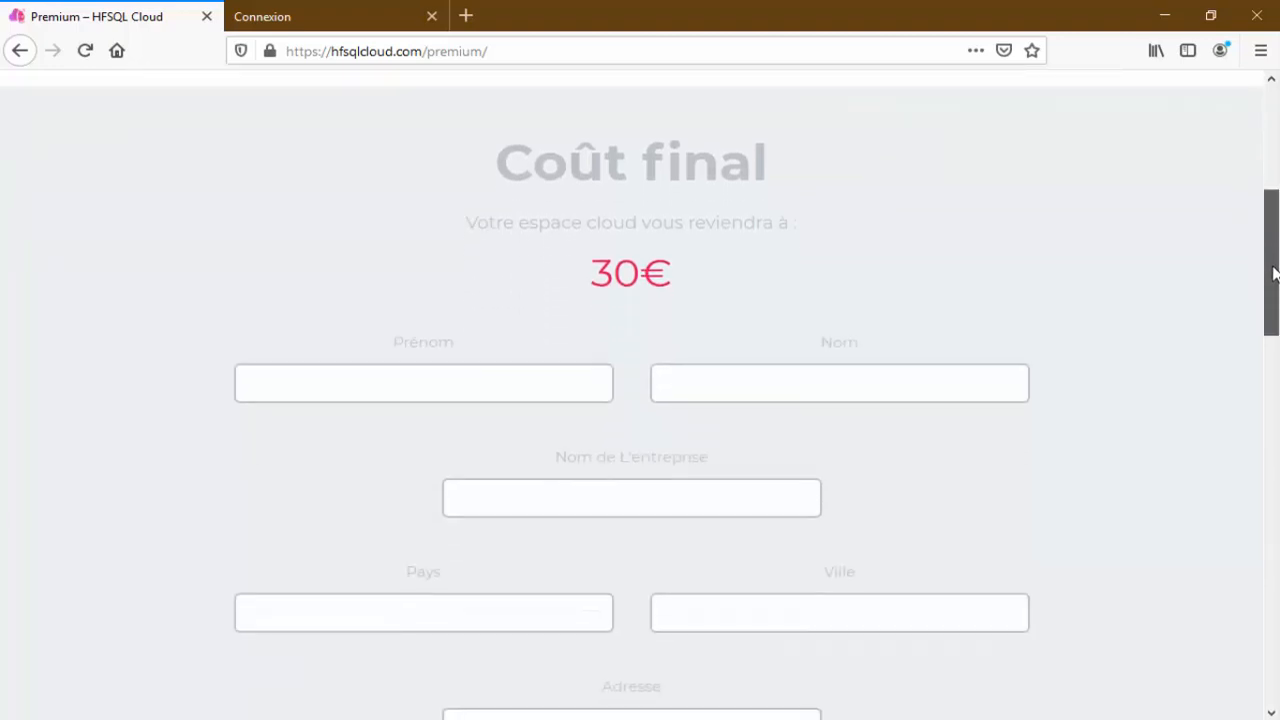
pyautogui.click(442, 380)
pyautogui.click(848, 380)
pyautogui.moveTo(1271, 283); pyautogui.dragTo(1271, 315)
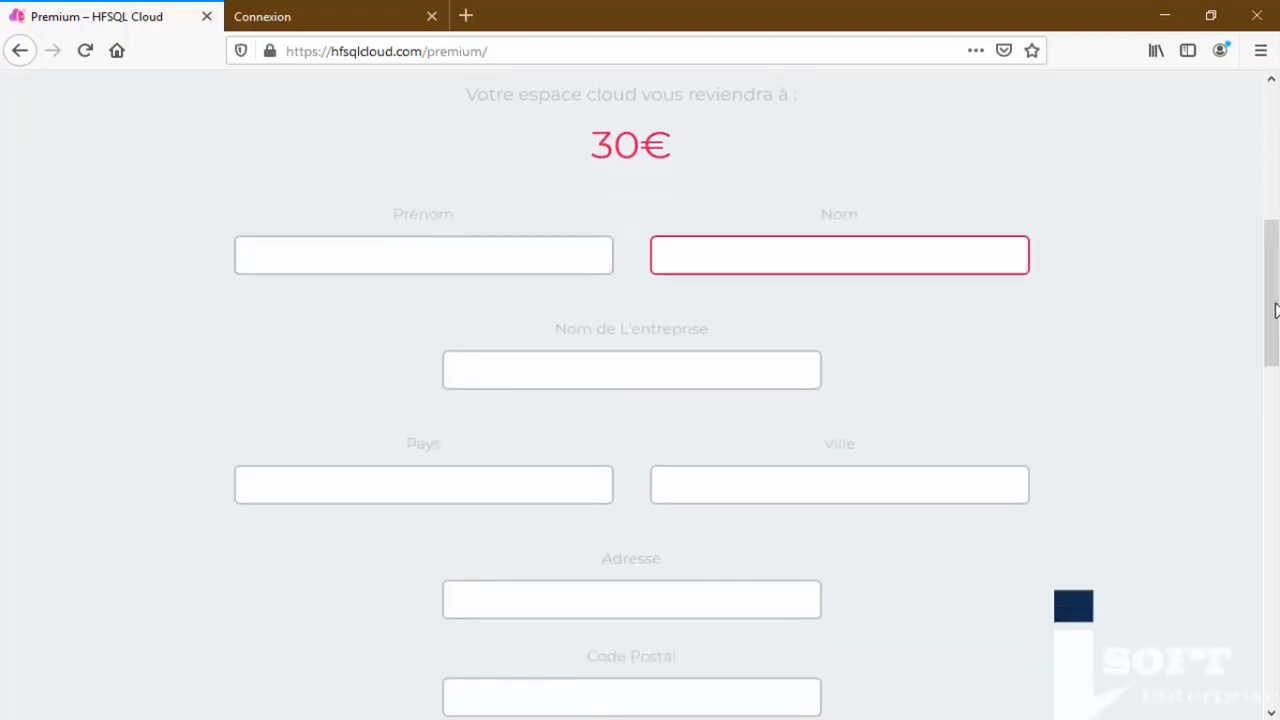
pyautogui.click(730, 367)
pyautogui.click(530, 481)
pyautogui.click(695, 479)
pyautogui.click(709, 588)
pyautogui.moveTo(1275, 327); pyautogui.dragTo(1274, 422)
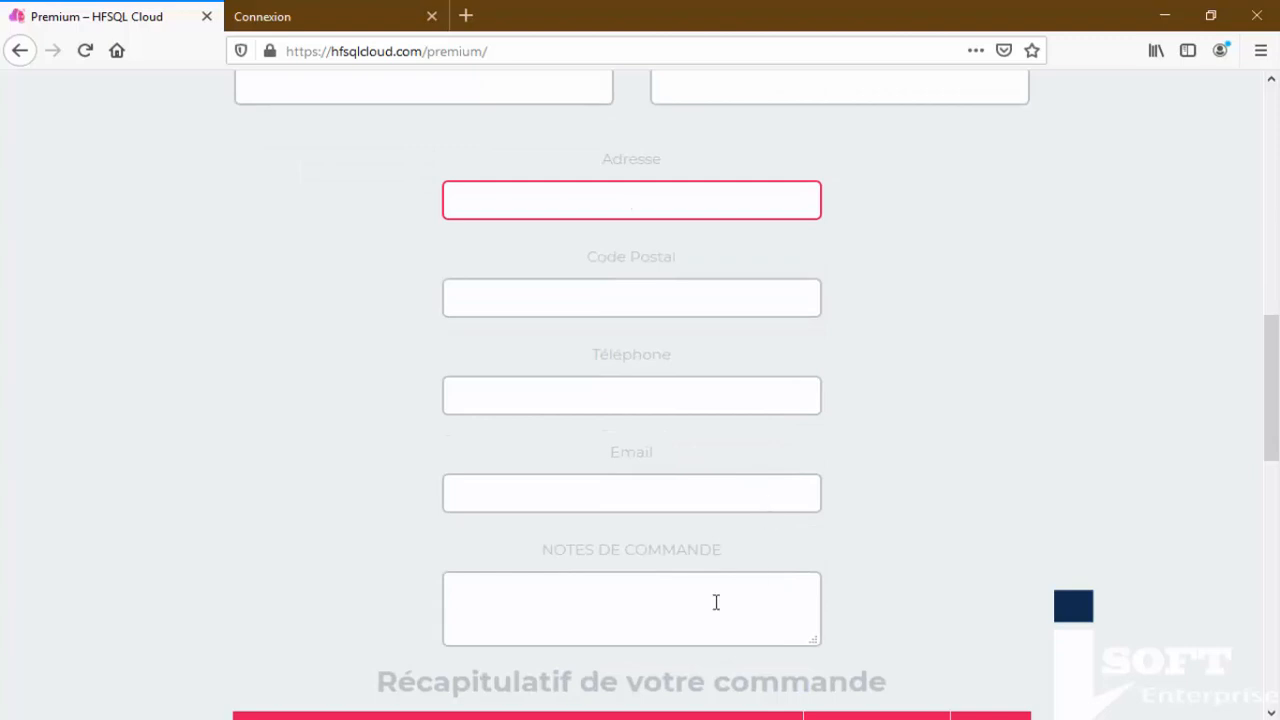
# Examine the order summary table and the bank card payment fields at the end of the order form.
pyautogui.moveTo(1274, 383); pyautogui.dragTo(1274, 495)
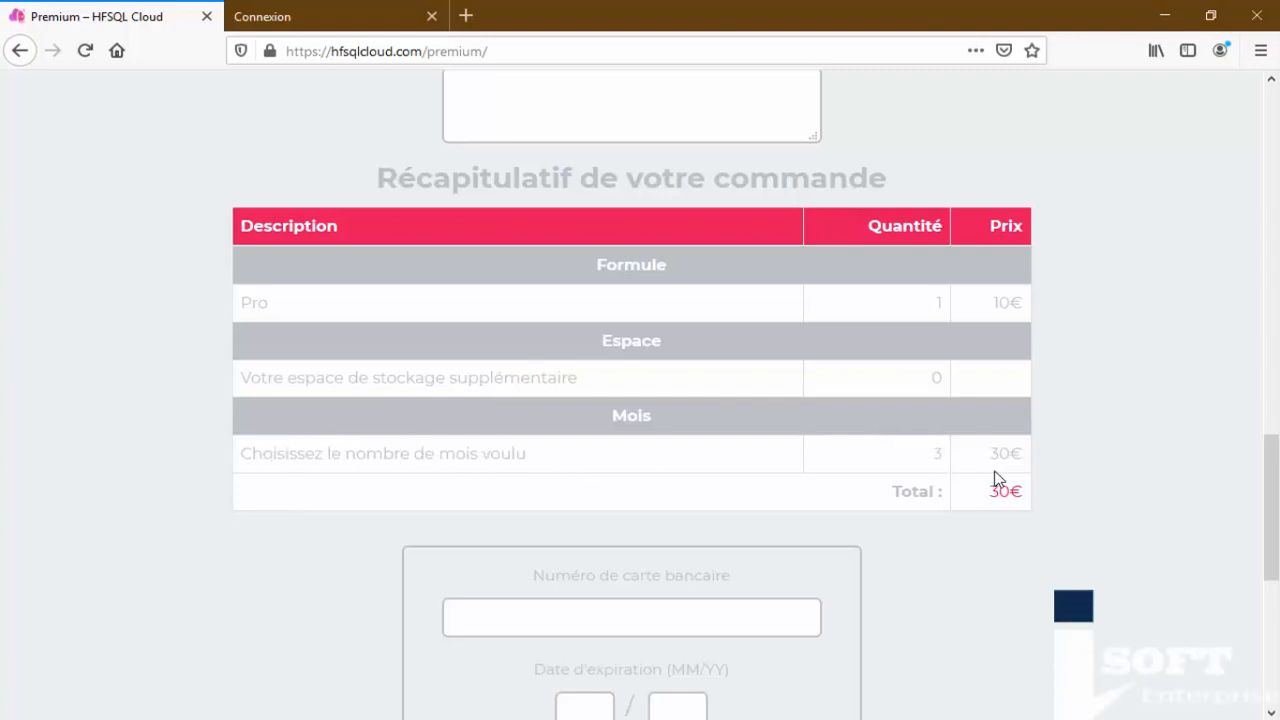
pyautogui.moveTo(1275, 456); pyautogui.dragTo(1275, 527)
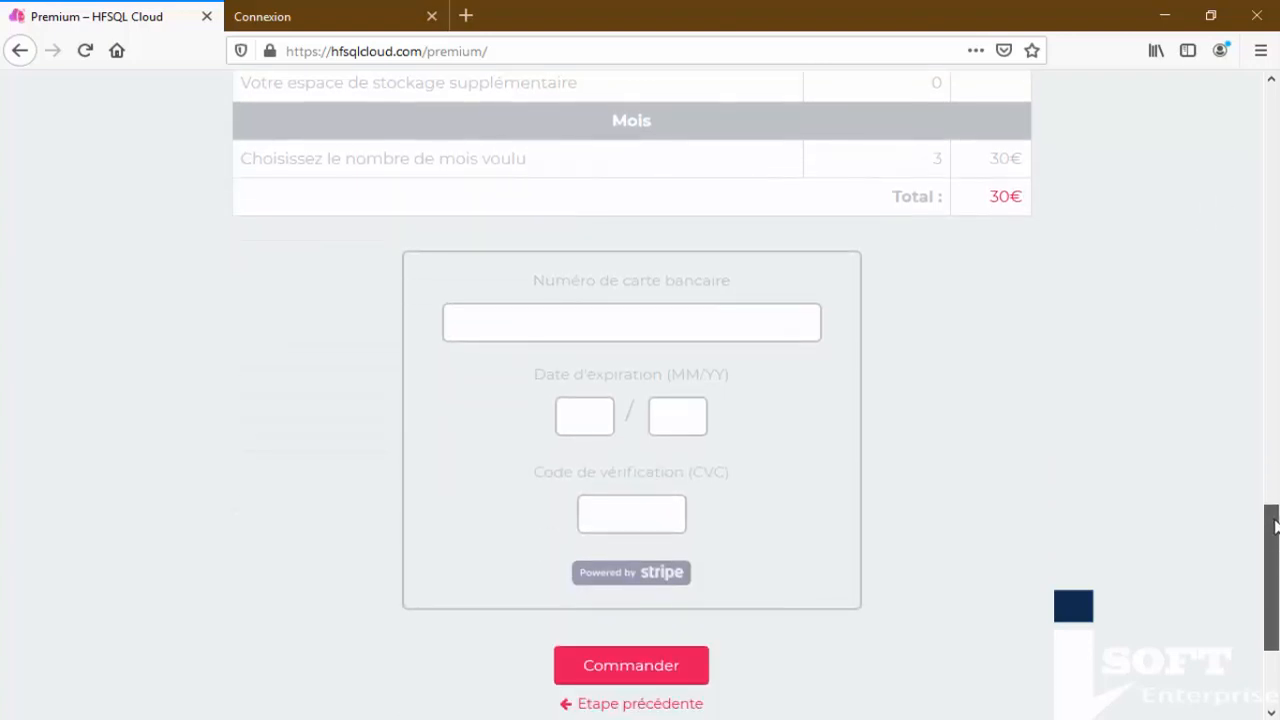
pyautogui.click(617, 323)
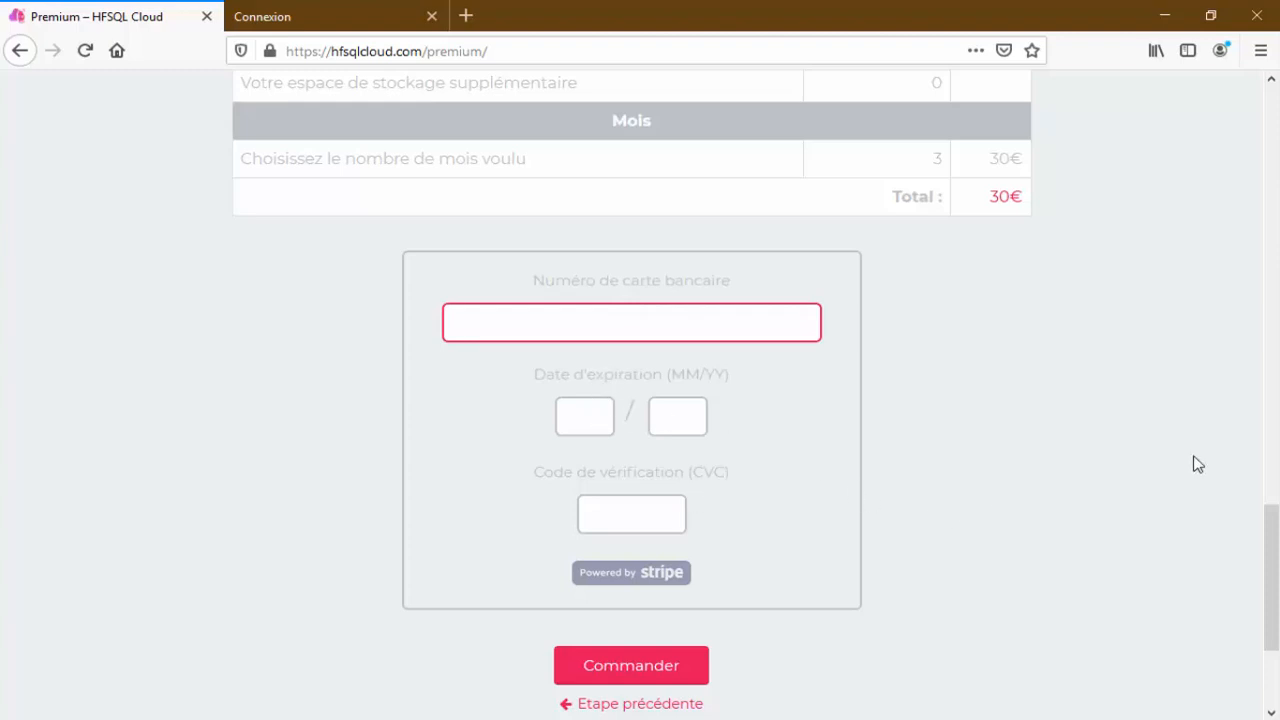
pyautogui.moveTo(1273, 550); pyautogui.dragTo(1274, 601)
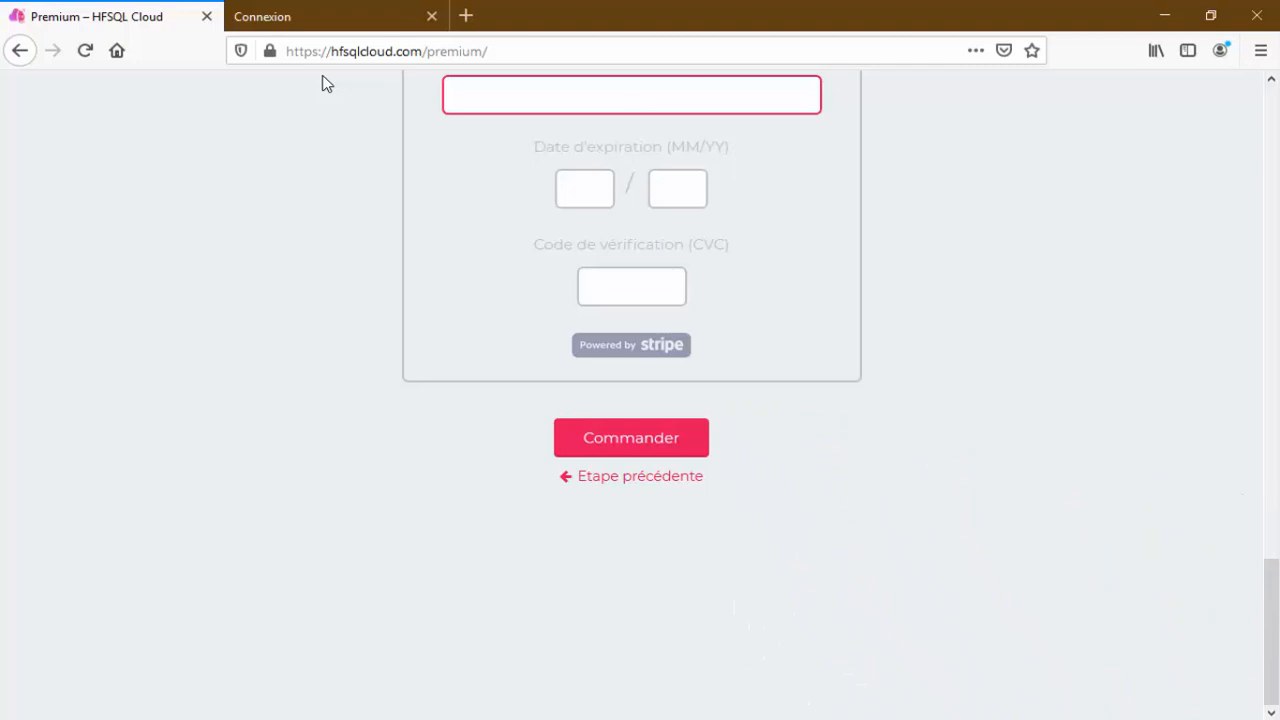
# Switch to the HFSQL Cloud panel's login page and highlight its web address.
pyautogui.click(330, 16)
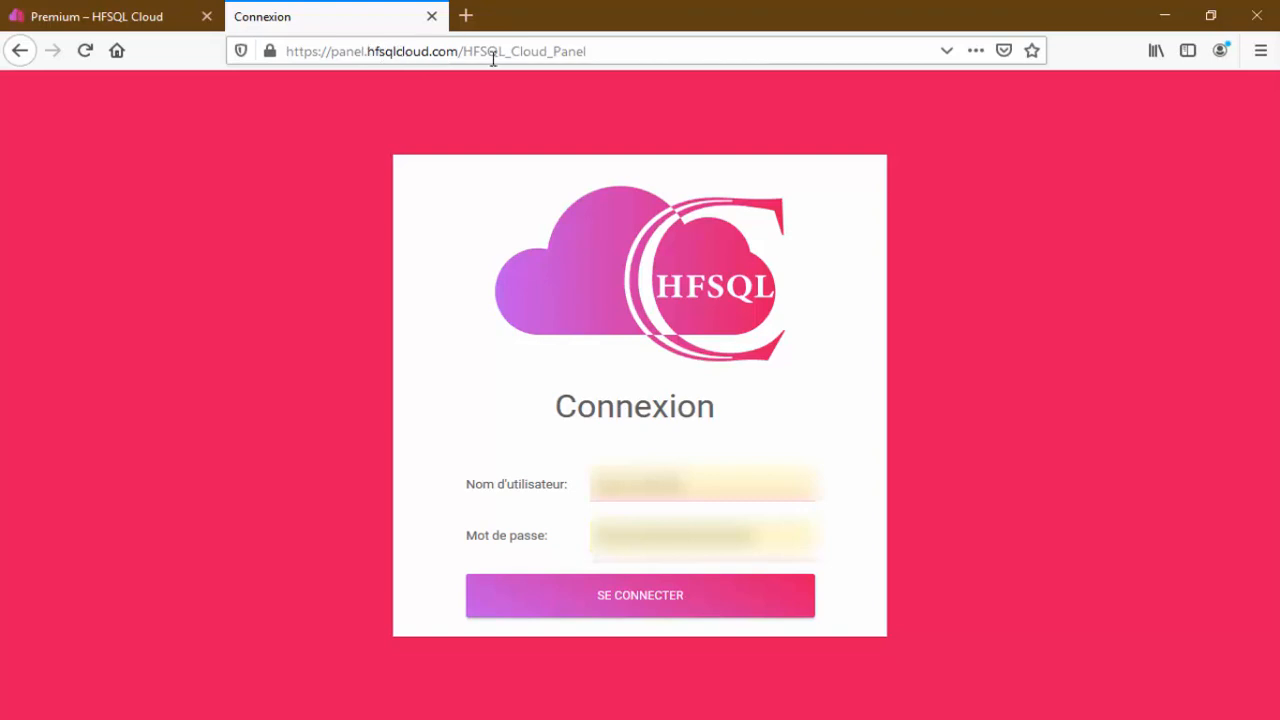
pyautogui.moveTo(593, 51); pyautogui.dragTo(285, 58)
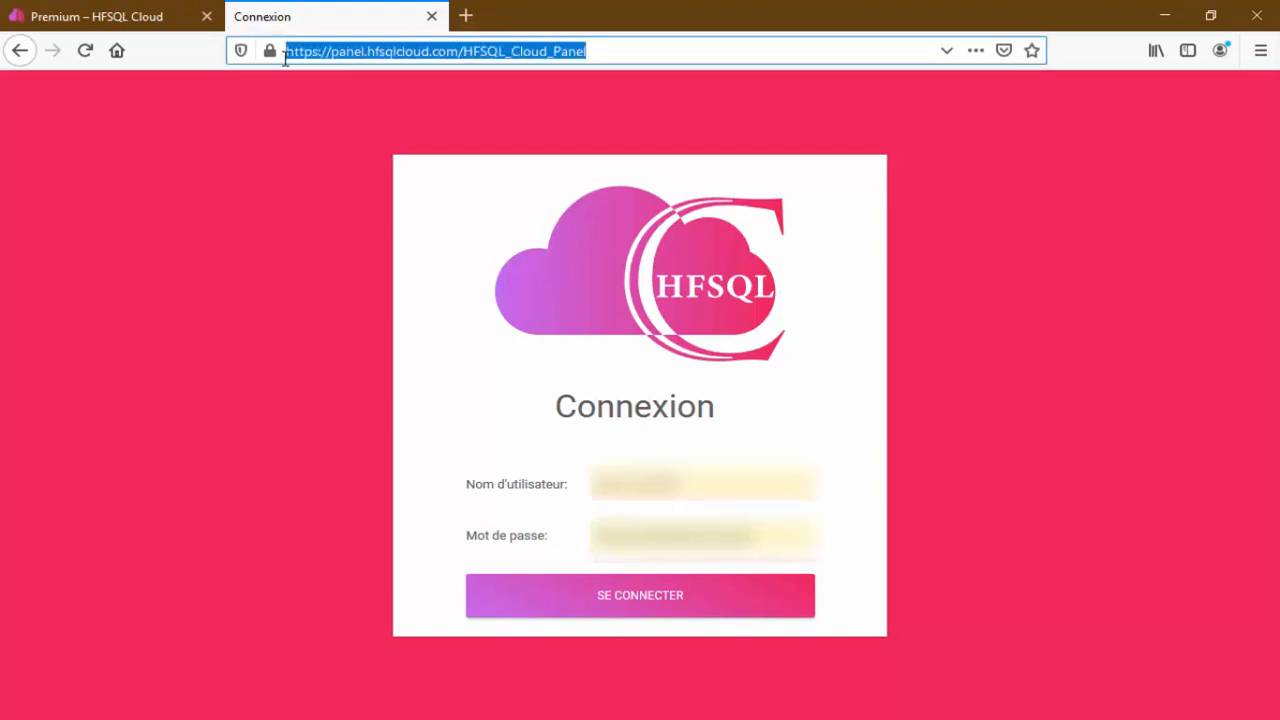
pyautogui.click(464, 50)
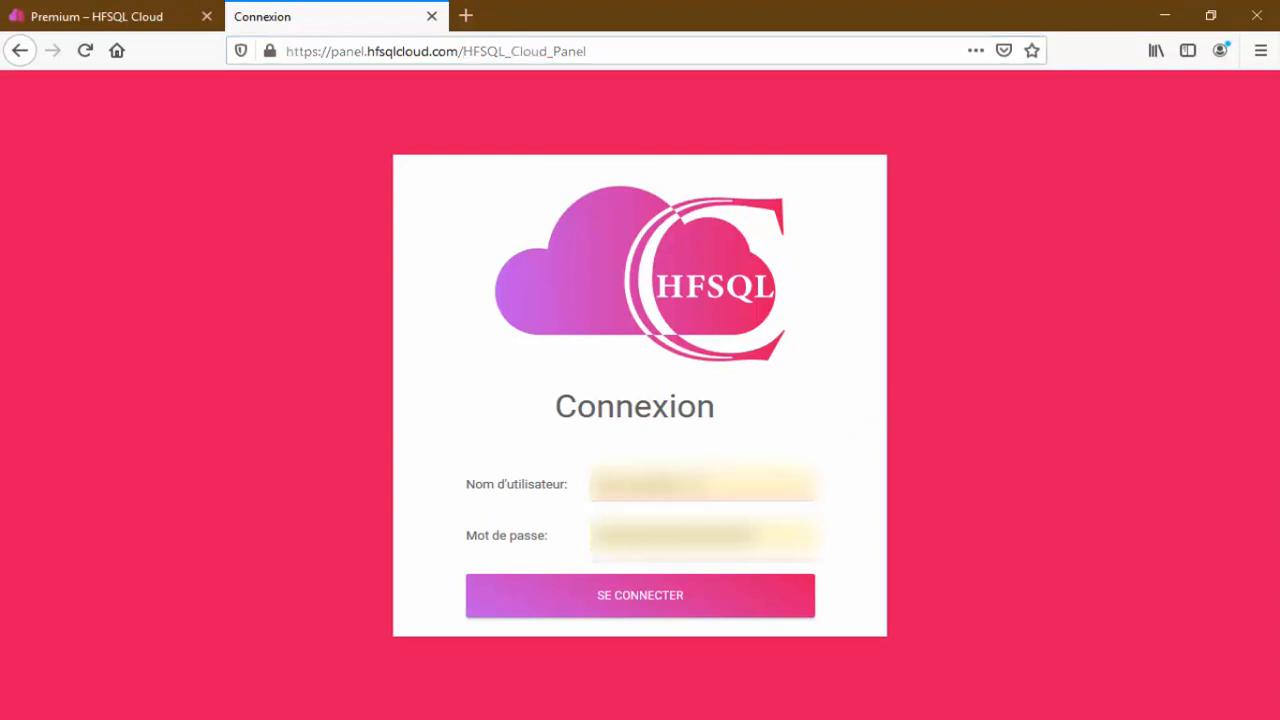
# Correct the username on the login form and sign in to the HFSQL Cloud panel.
pyautogui.press('BackSpace')
pyautogui.press('BackSpace')
pyautogui.press('BackSpace')
pyautogui.press('BackSpace')
pyautogui.press('BackSpace')
pyautogui.press('BackSpace')
pyautogui.press('BackSpace')
pyautogui.press('BackSpace')
pyautogui.press('BackSpace')
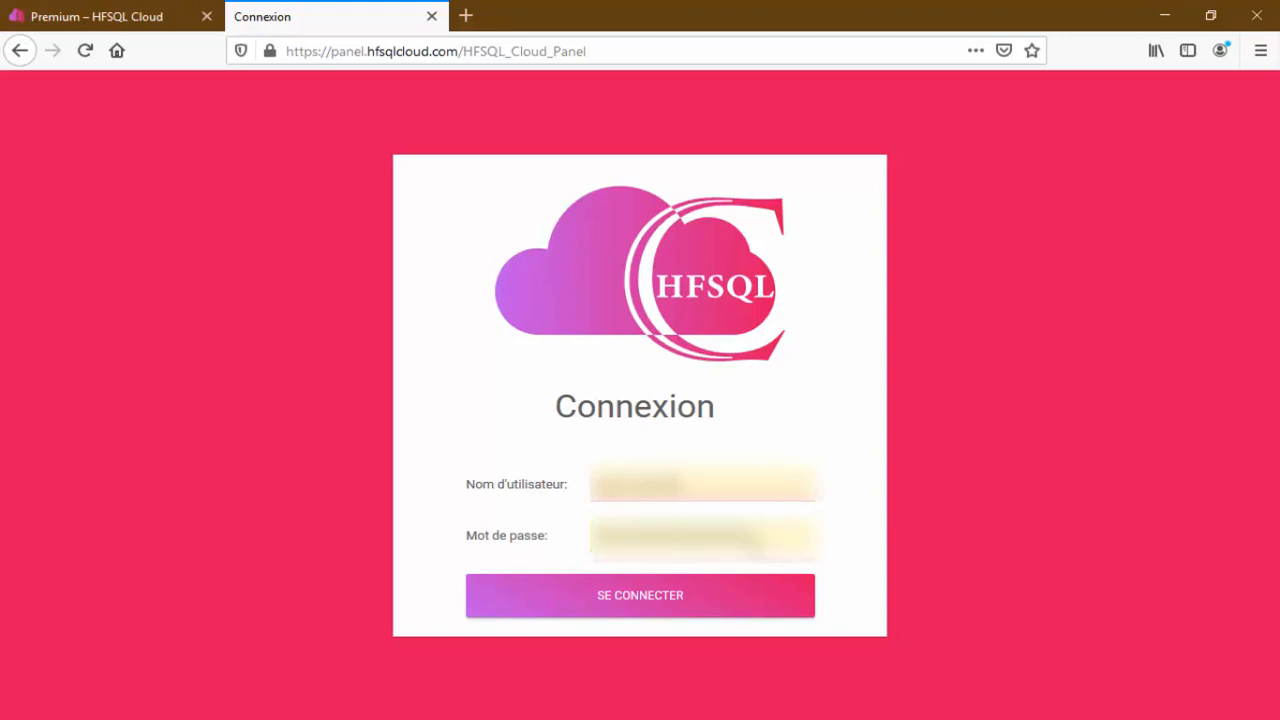
pyautogui.click(662, 607)
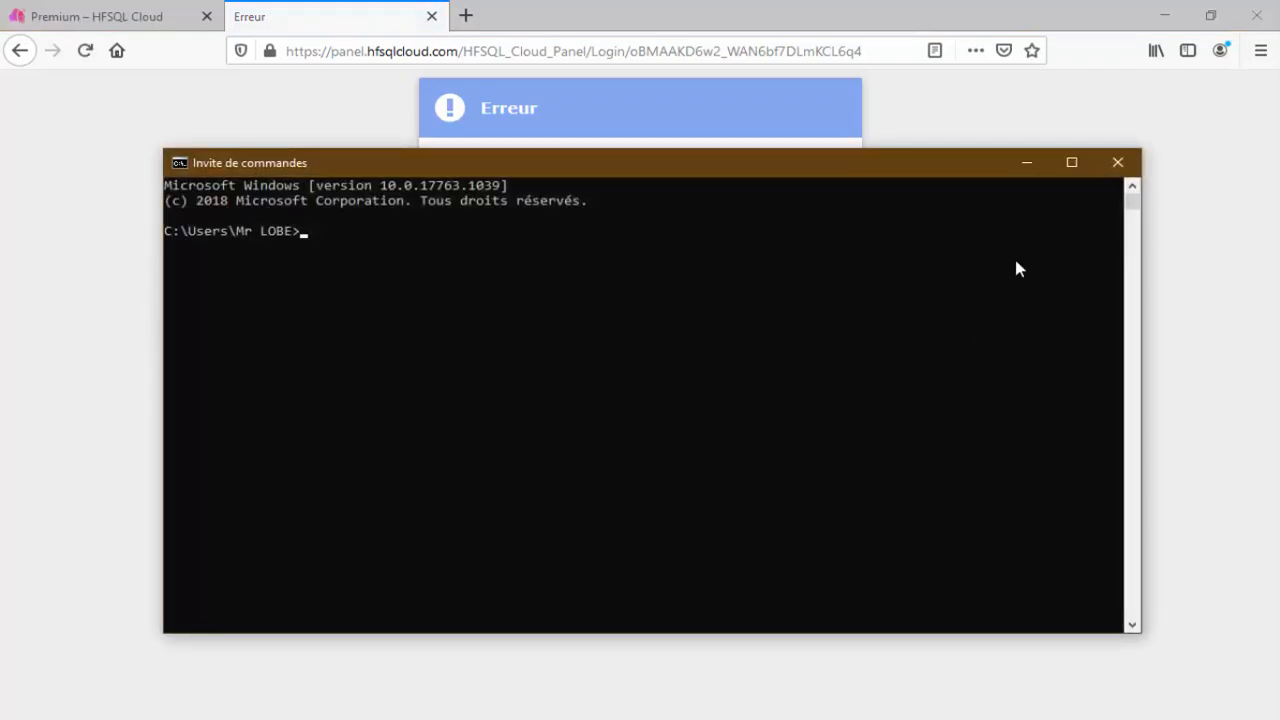
# Relaunch the HFSQL_Cloud_Panel application from the session error page and sign in with the prefilled credentials.
pyautogui.click(1028, 164)
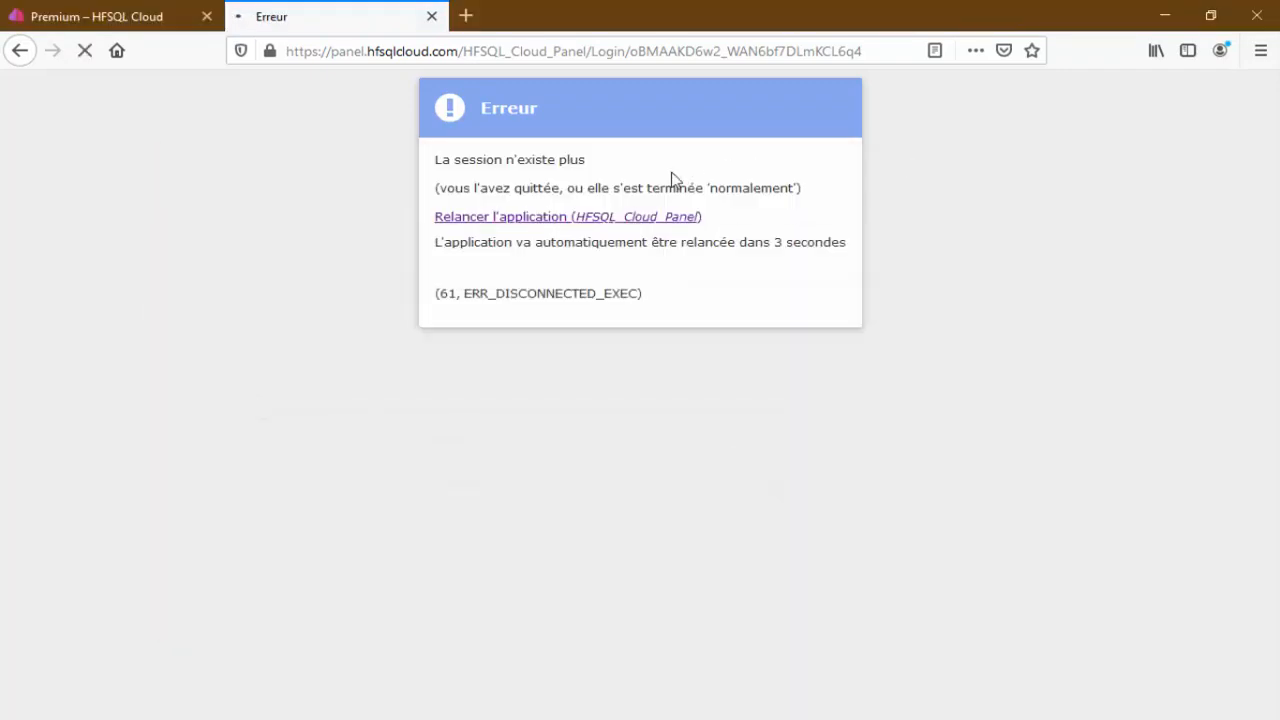
pyautogui.click(606, 218)
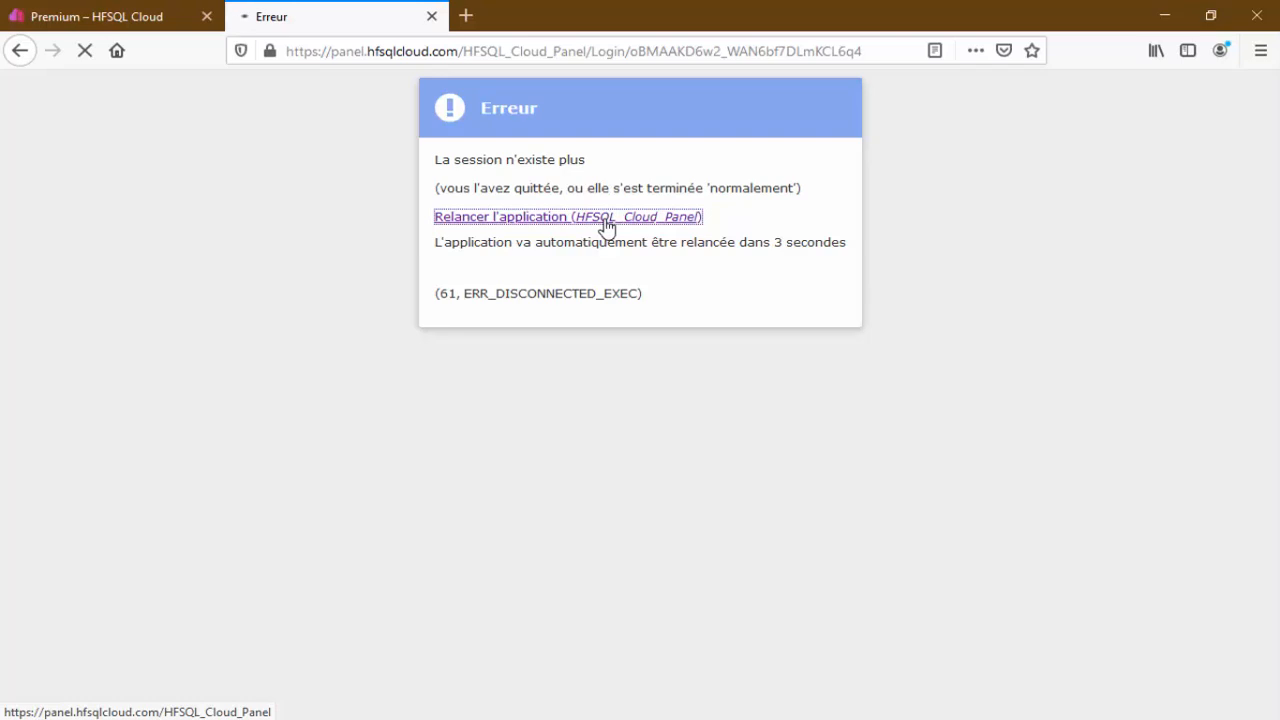
pyautogui.click(871, 50)
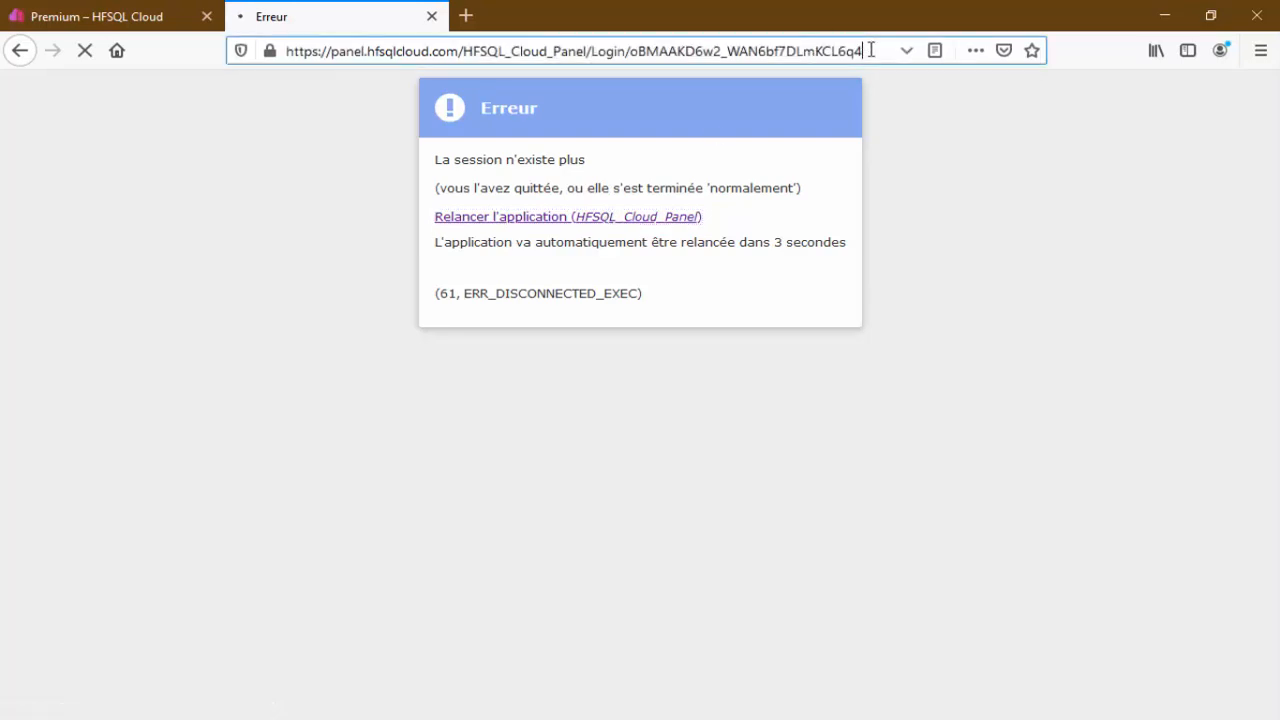
pyautogui.moveTo(871, 50); pyautogui.dragTo(285, 60)
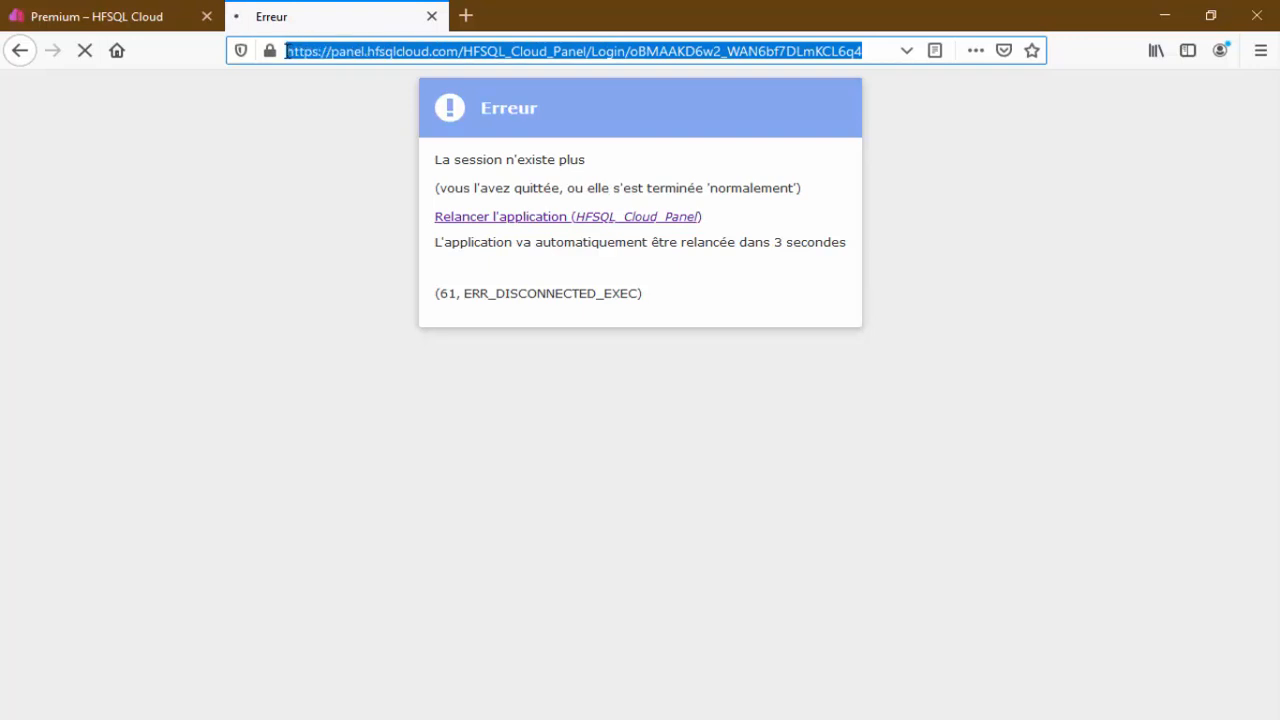
pyautogui.click(364, 307)
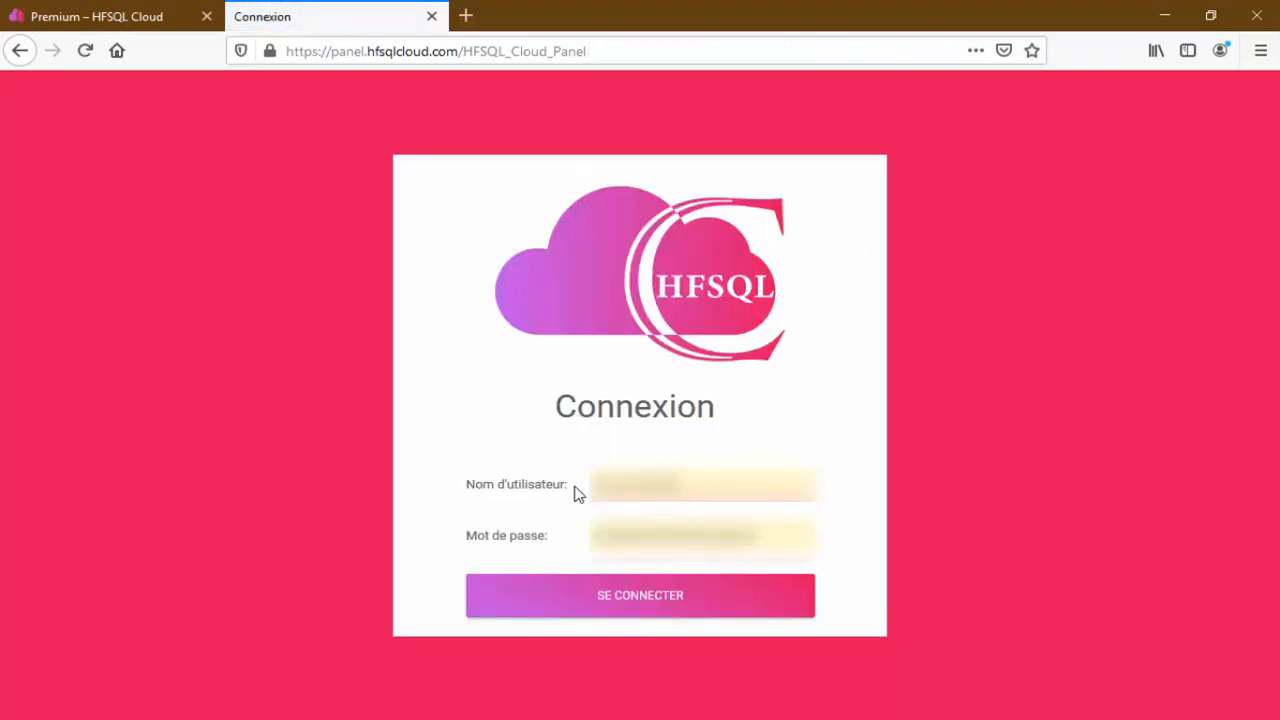
pyautogui.click(668, 598)
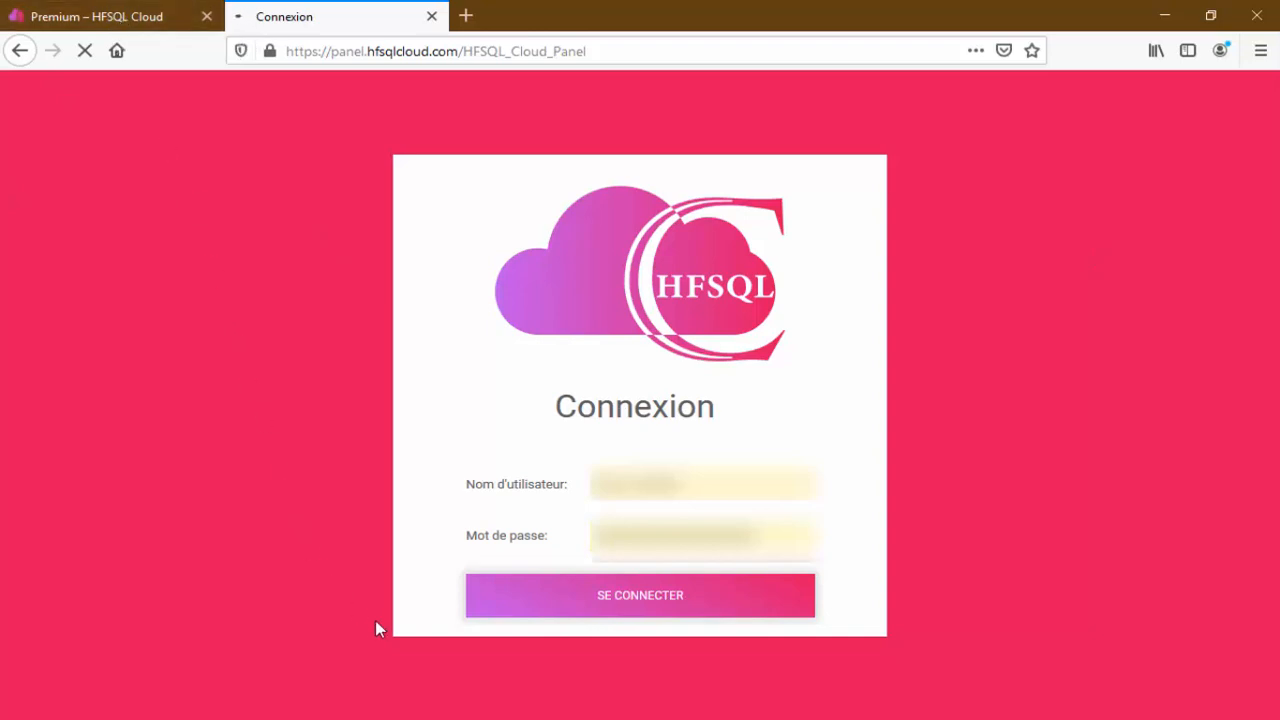
# Switch to WEBDEV 24 and open the pinned WS_Tchede project.
pyautogui.moveTo(515, 719)
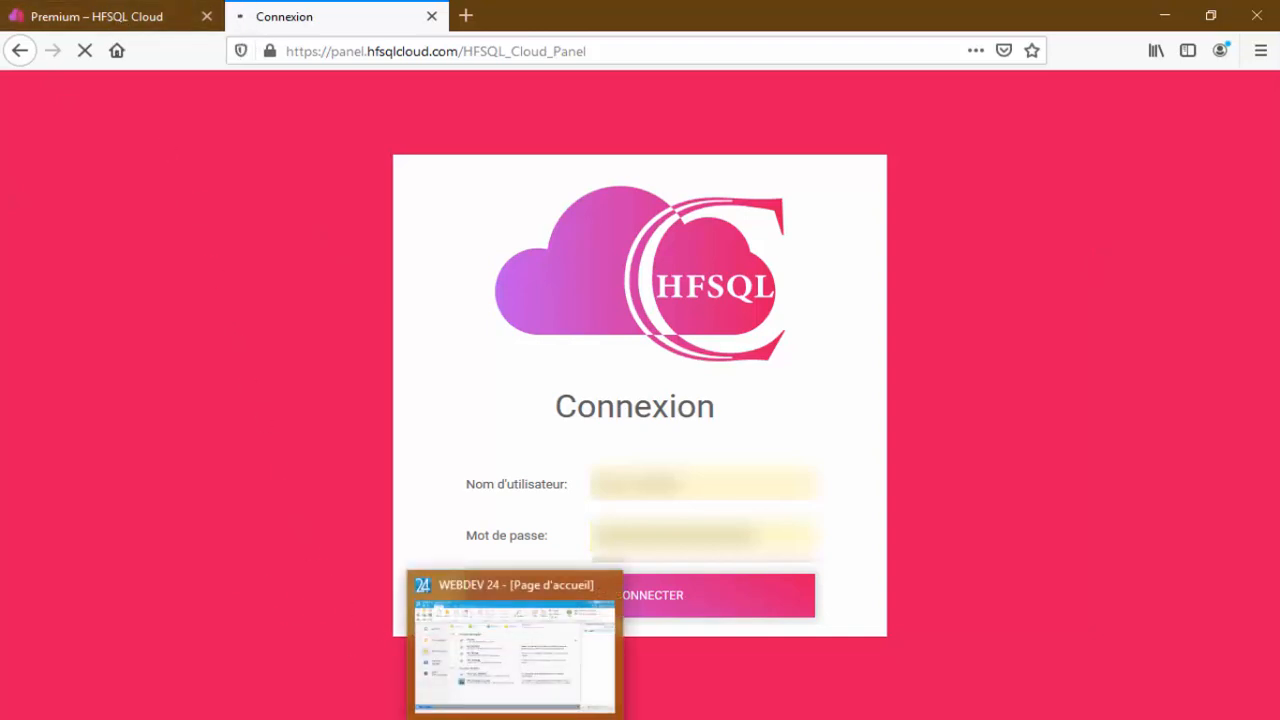
pyautogui.click(515, 719)
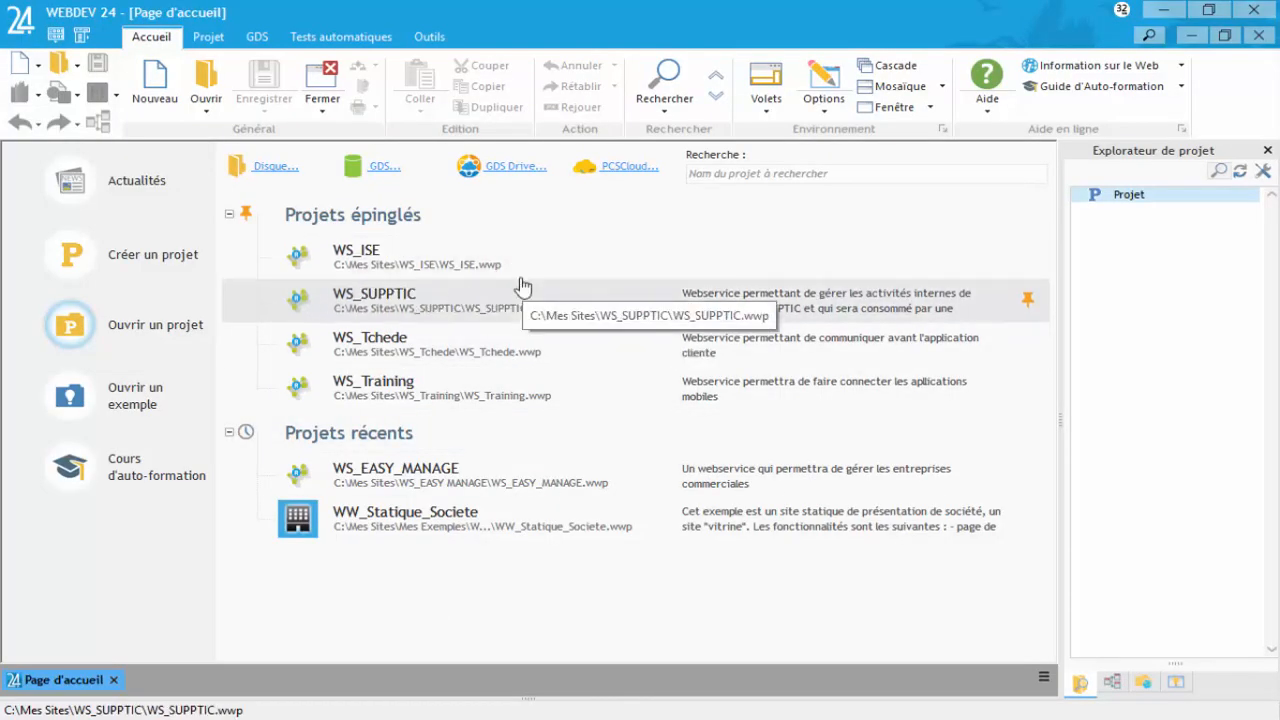
pyautogui.click(460, 352)
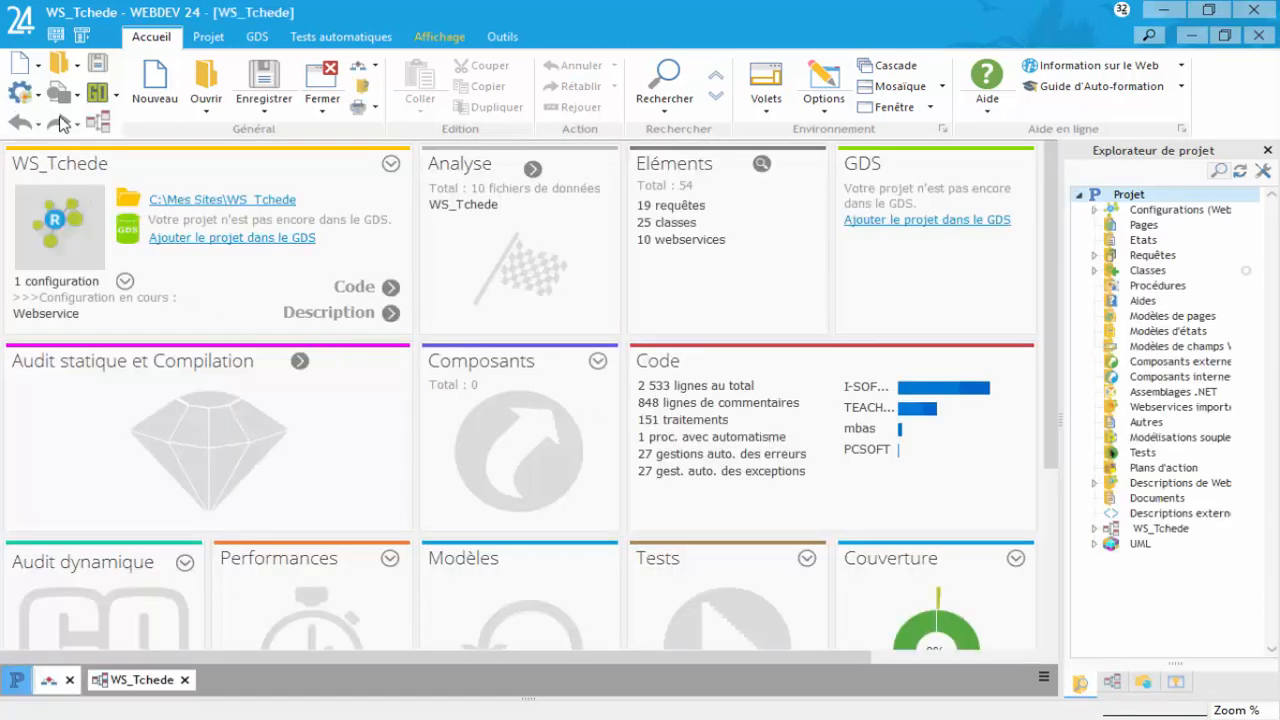
# Open the WS_Tchede project's data analysis and bring up its database connection settings.
pyautogui.click(99, 122)
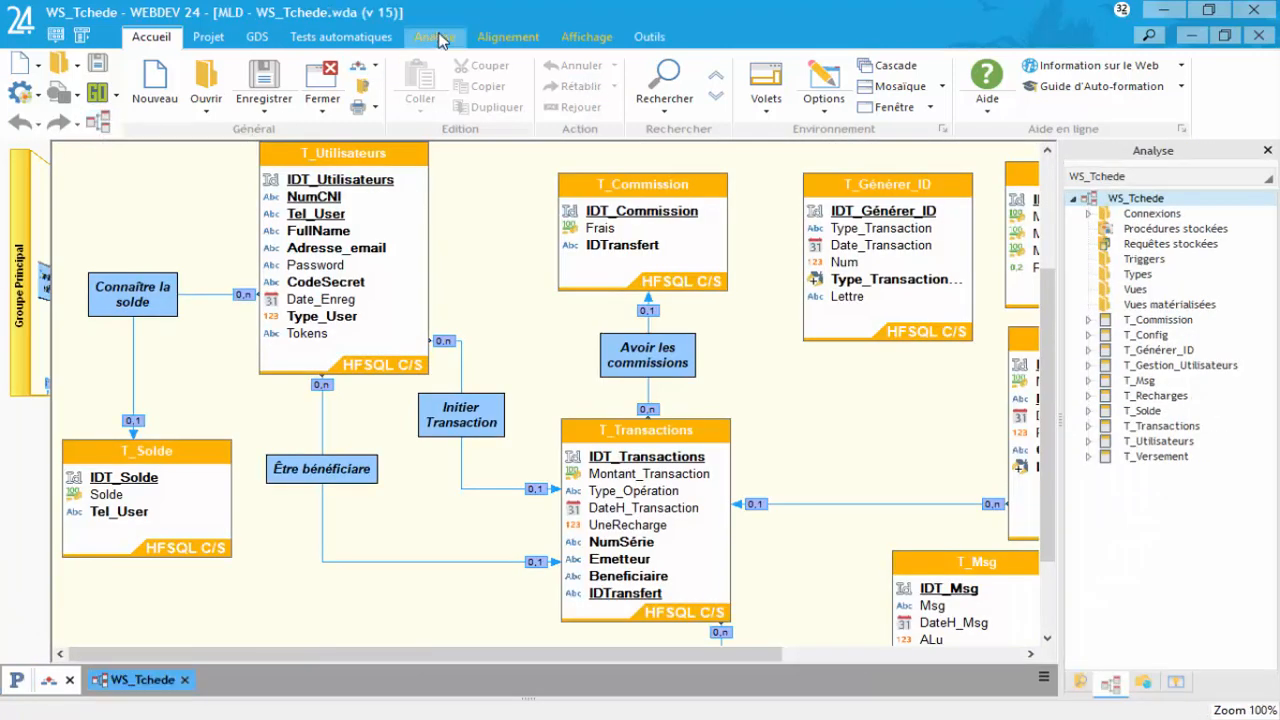
pyautogui.click(435, 37)
pyautogui.click(1027, 88)
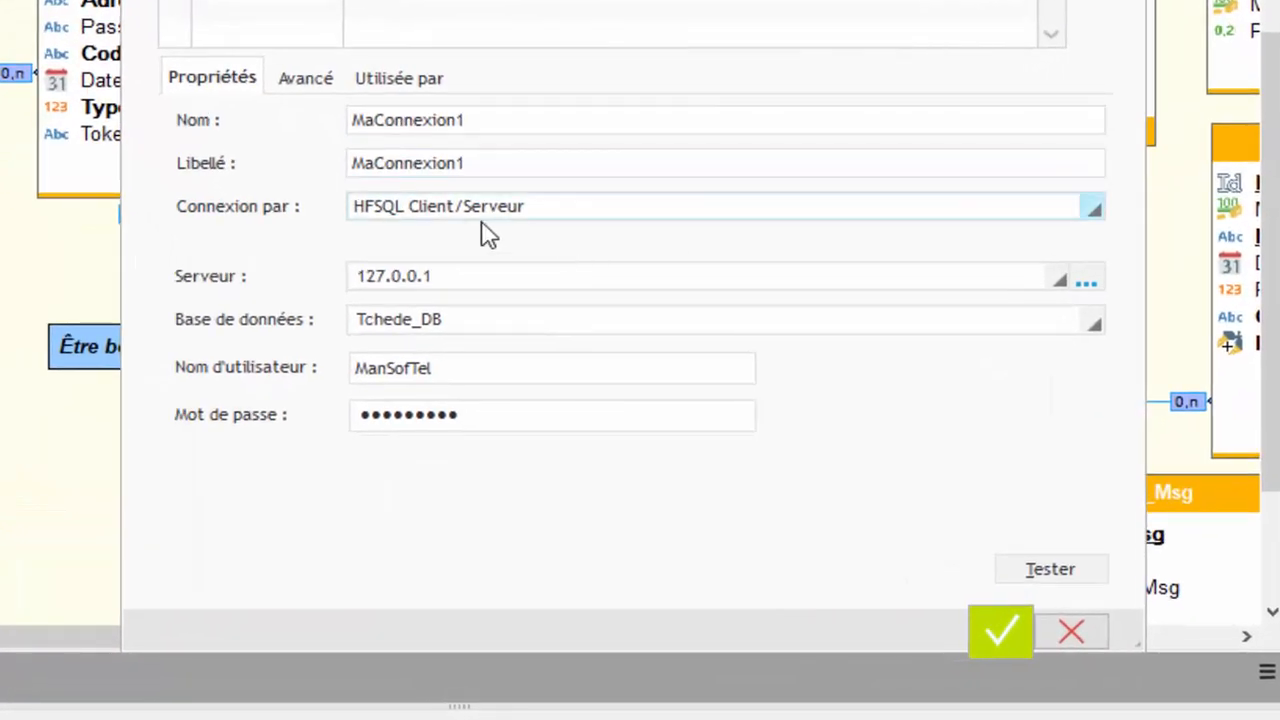
# Set the server of MaConnexion1 to moko.hfsqlcloud.com and try to list that server's databases.
pyautogui.click(460, 277)
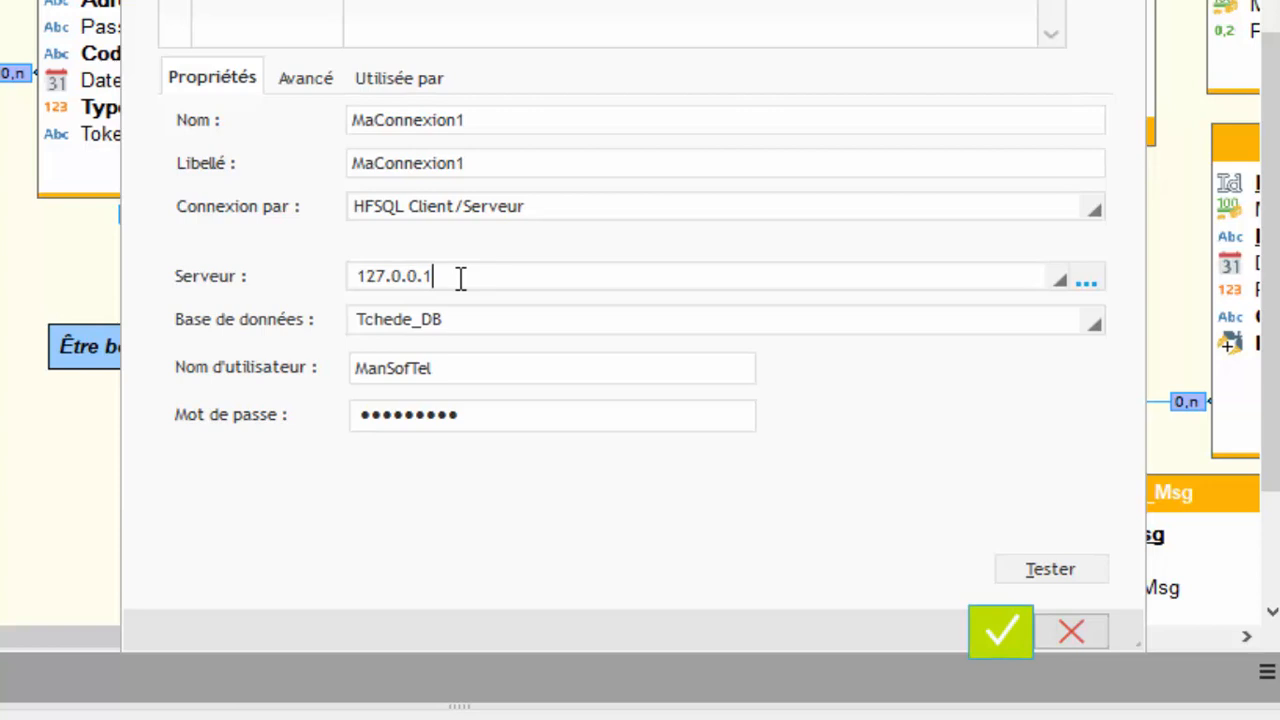
pyautogui.doubleClick(460, 277)
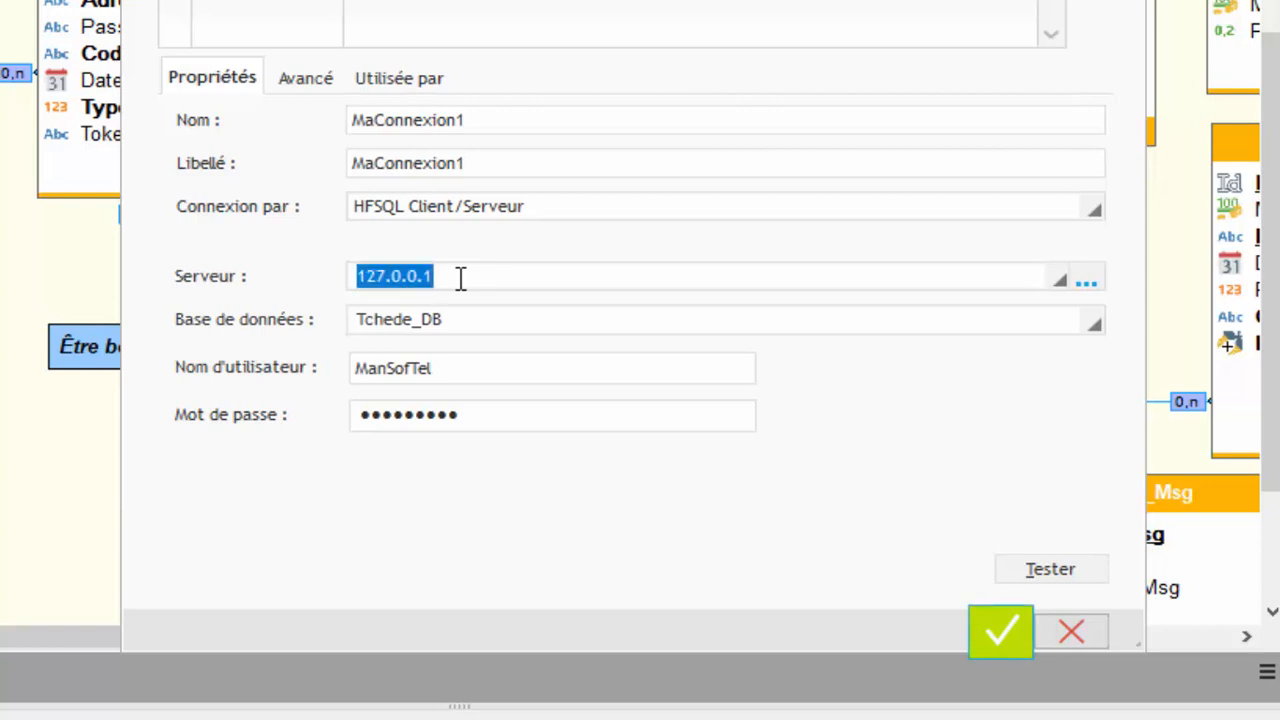
pyautogui.write('moko')
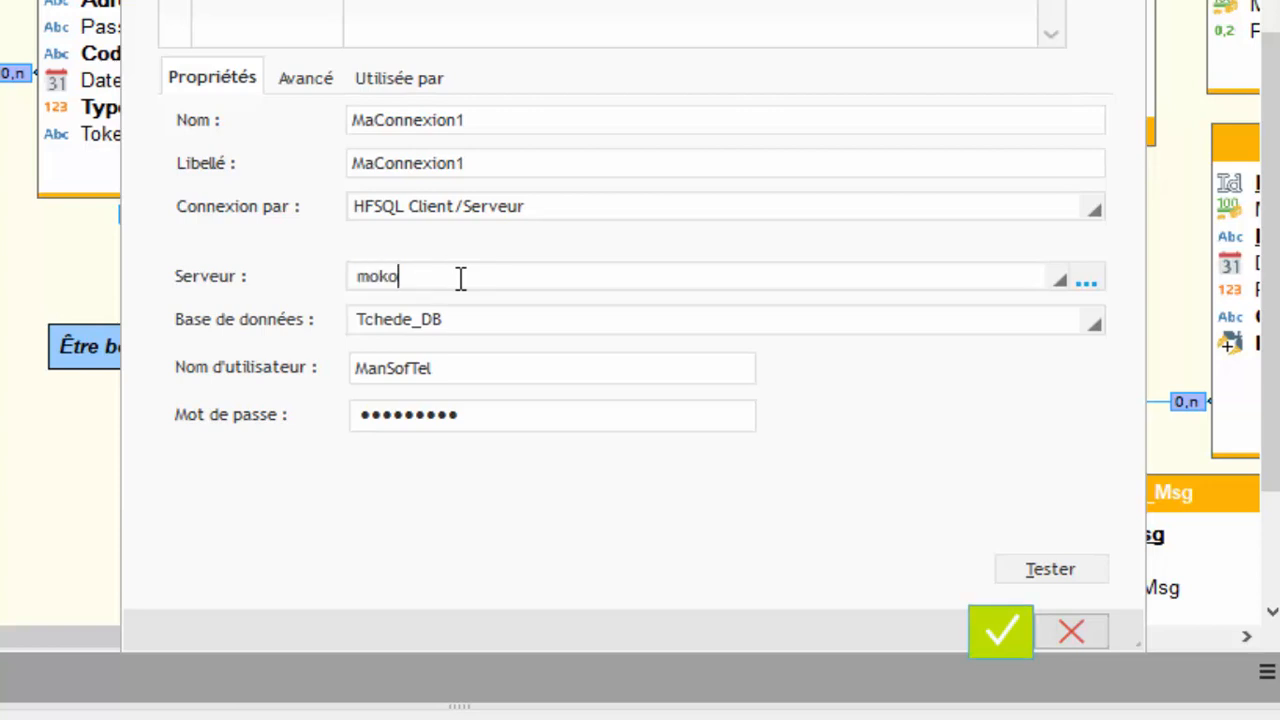
pyautogui.write('.hfsqlcloud.com')
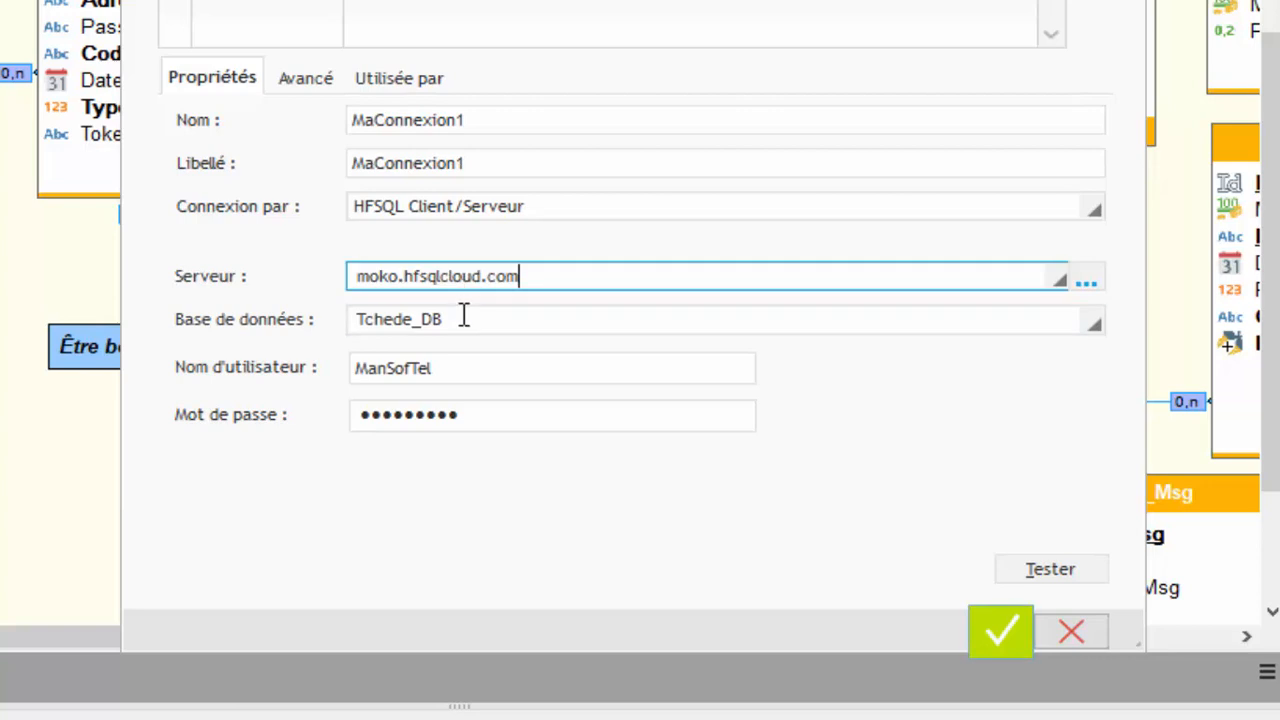
pyautogui.click(463, 316)
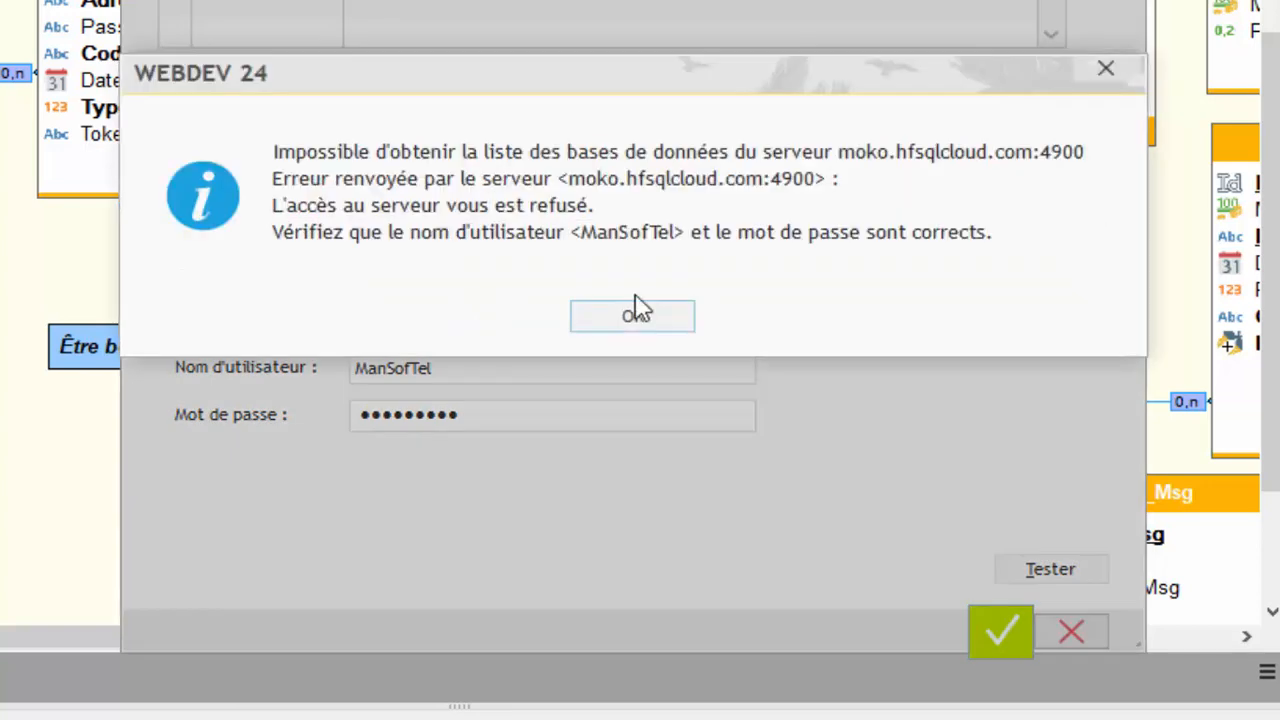
pyautogui.click(655, 323)
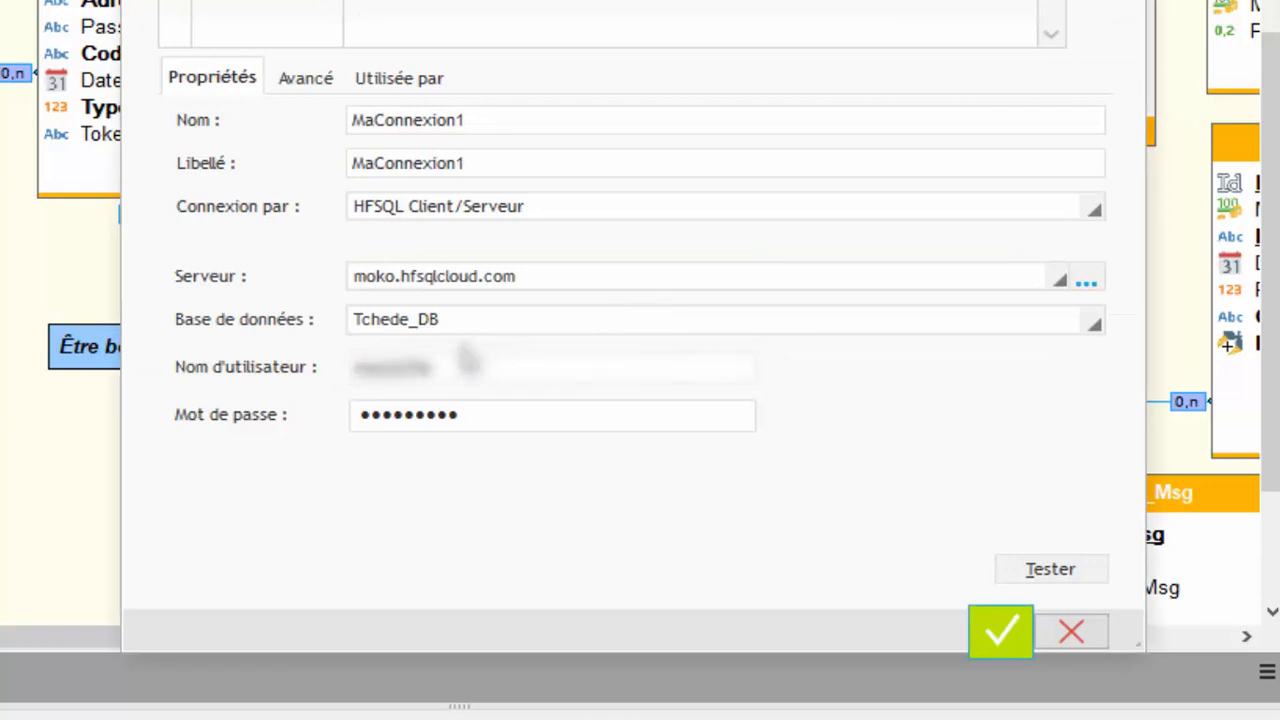
# Replace the username and password of MaConnexion1 with the HFSQL Cloud account's credentials.
pyautogui.doubleClick(458, 366)
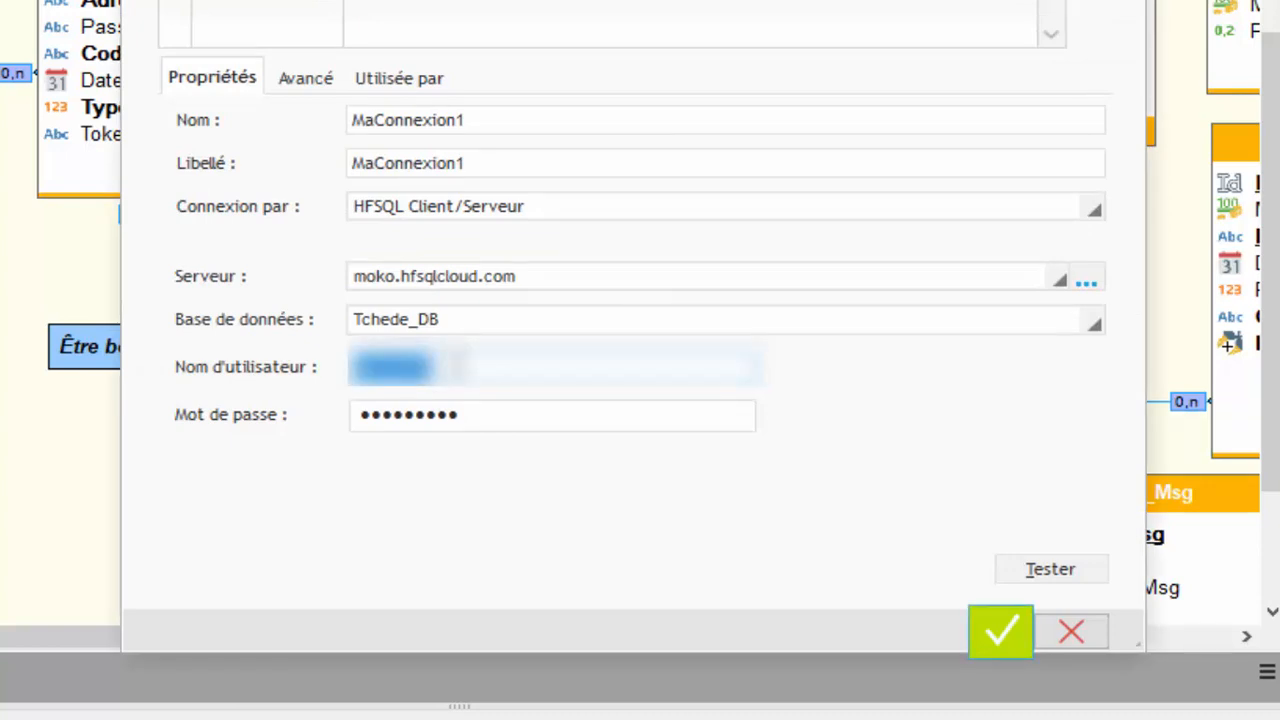
pyautogui.write('moko')
pyautogui.press('BackSpace')
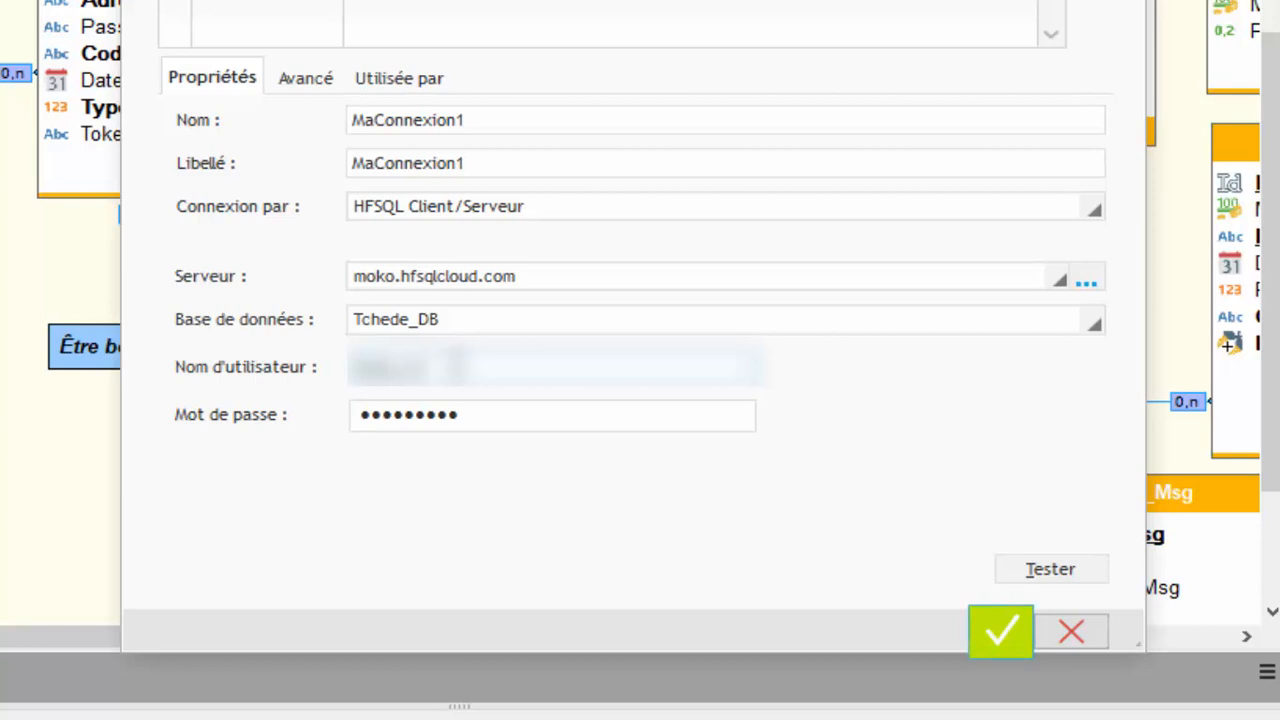
pyautogui.write('ser')
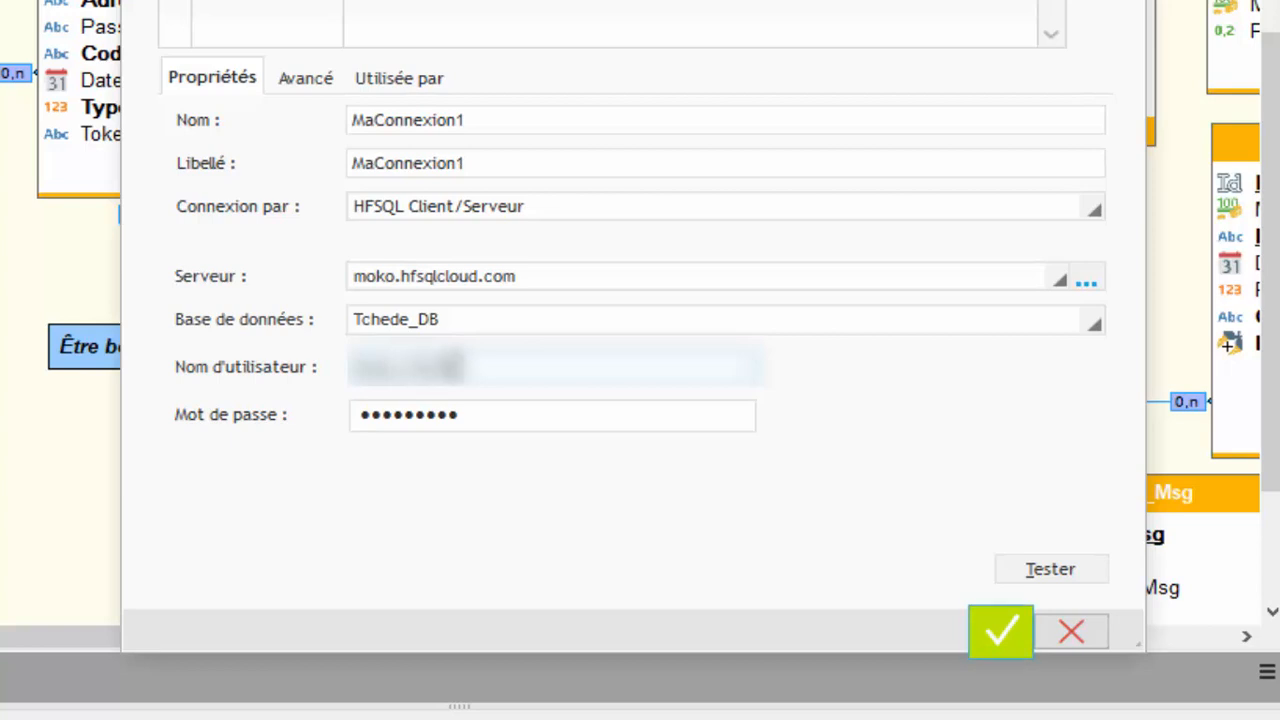
pyautogui.click(490, 422)
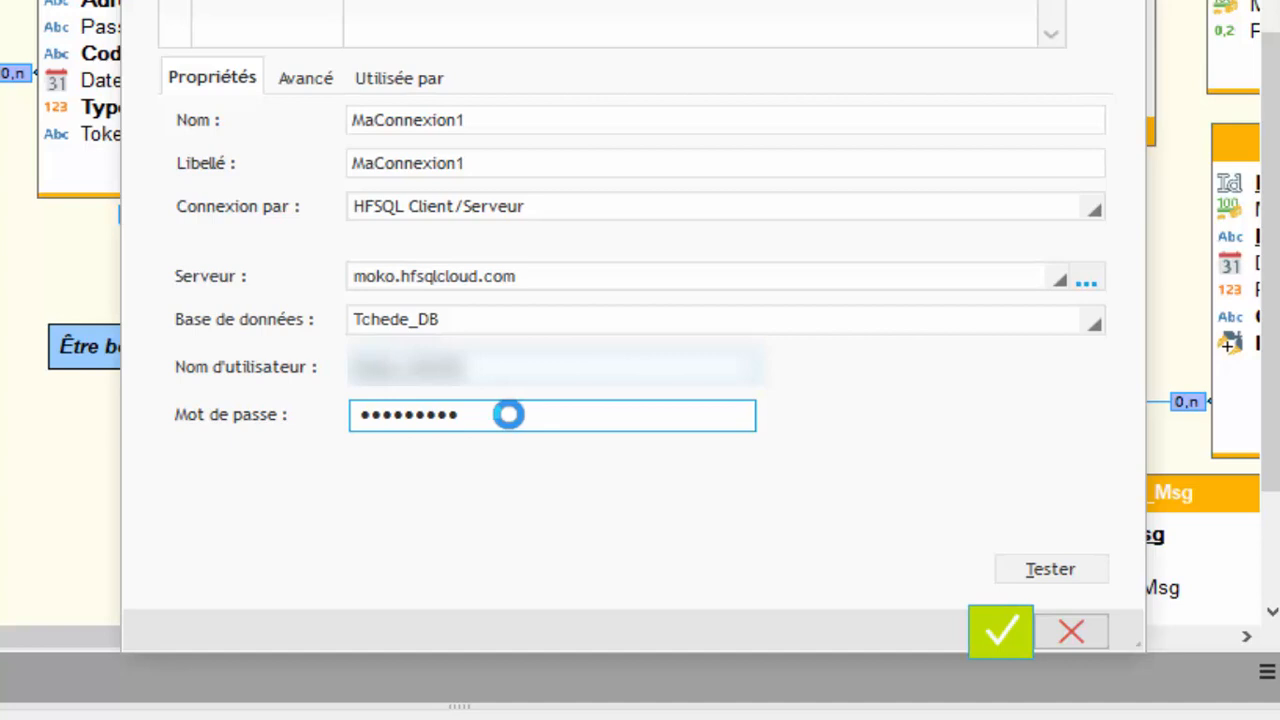
pyautogui.click(652, 305)
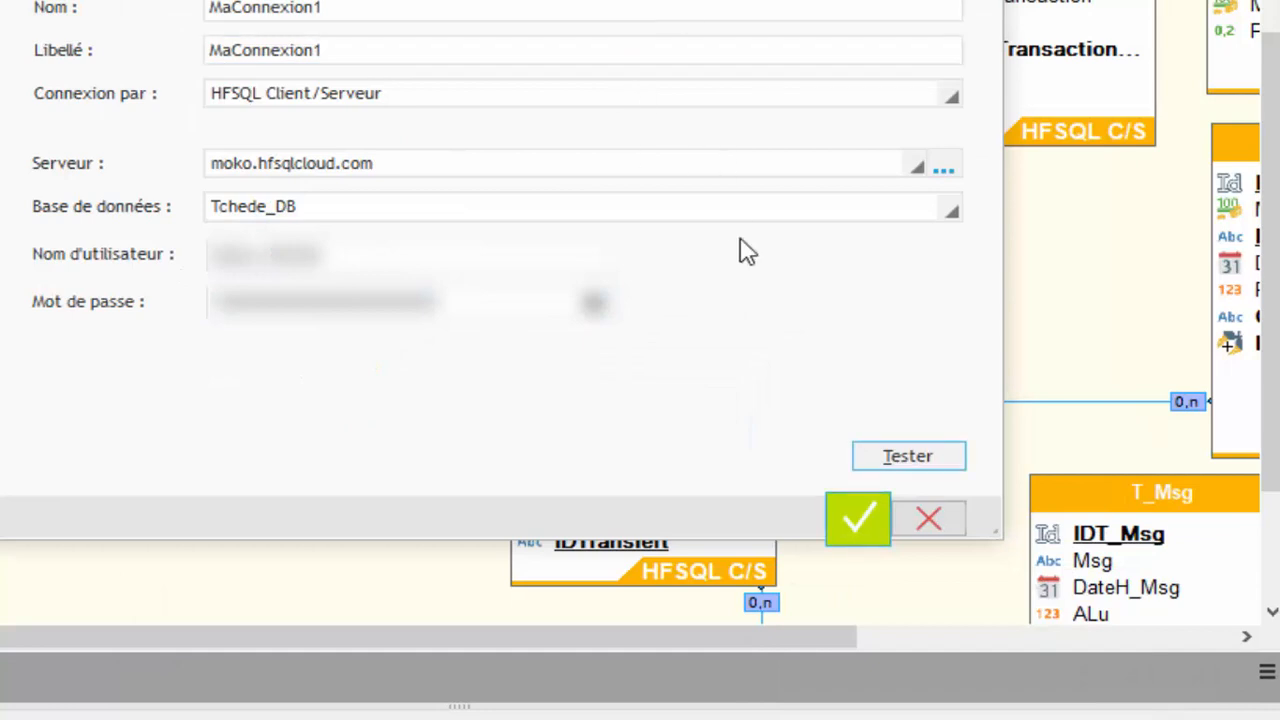
# Test the MaConnexion1 connection to the Tchede_DB database and save the modified connection settings.
pyautogui.click(900, 460)
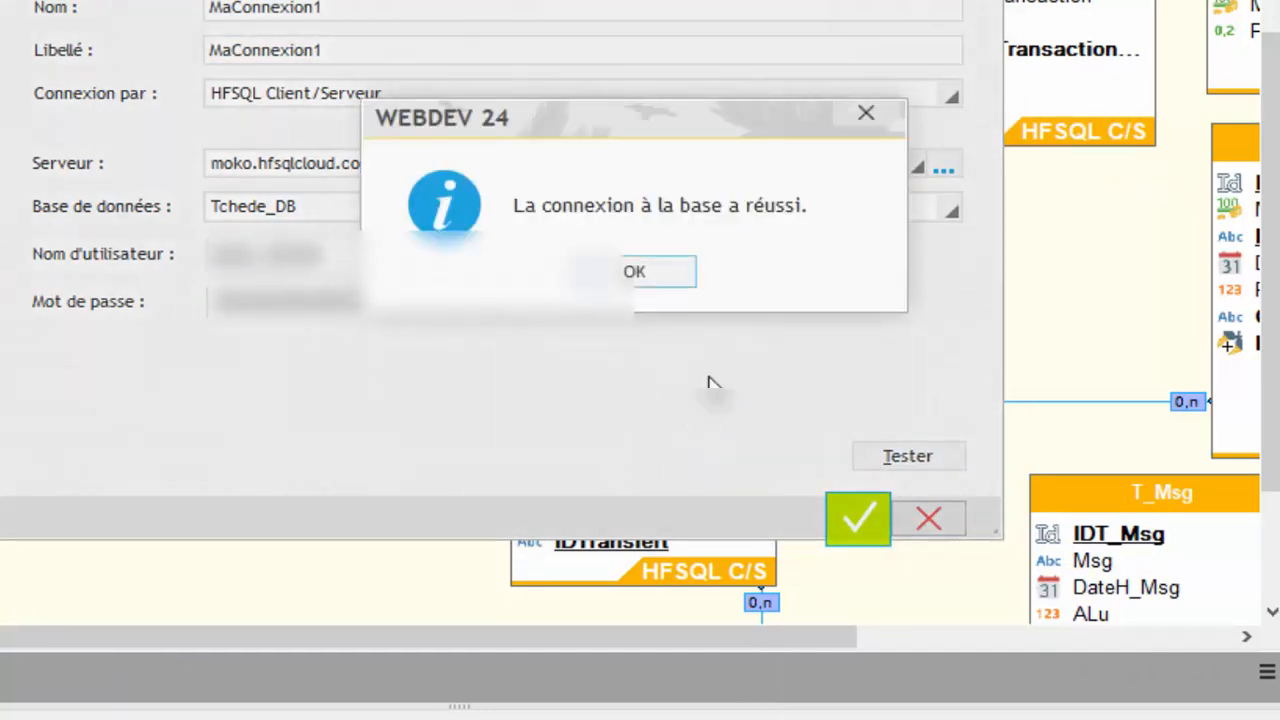
pyautogui.moveTo(678, 130); pyautogui.dragTo(474, 186)
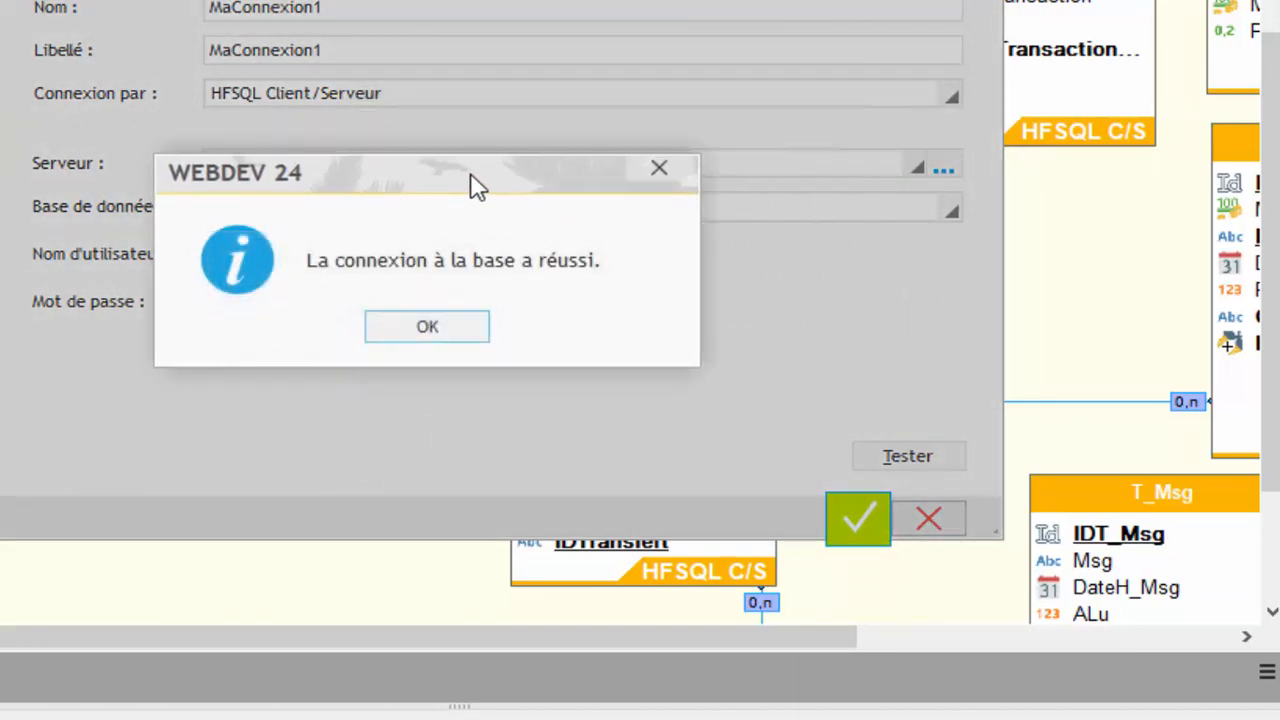
pyautogui.click(438, 333)
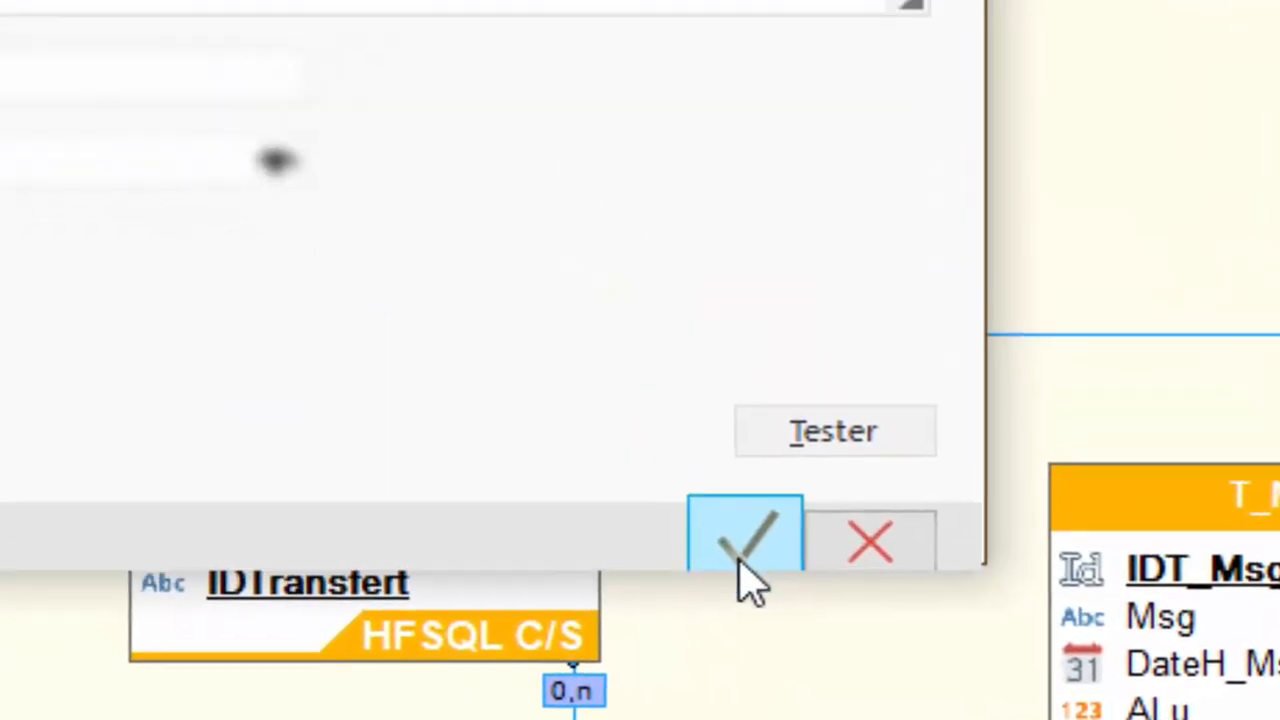
pyautogui.click(740, 565)
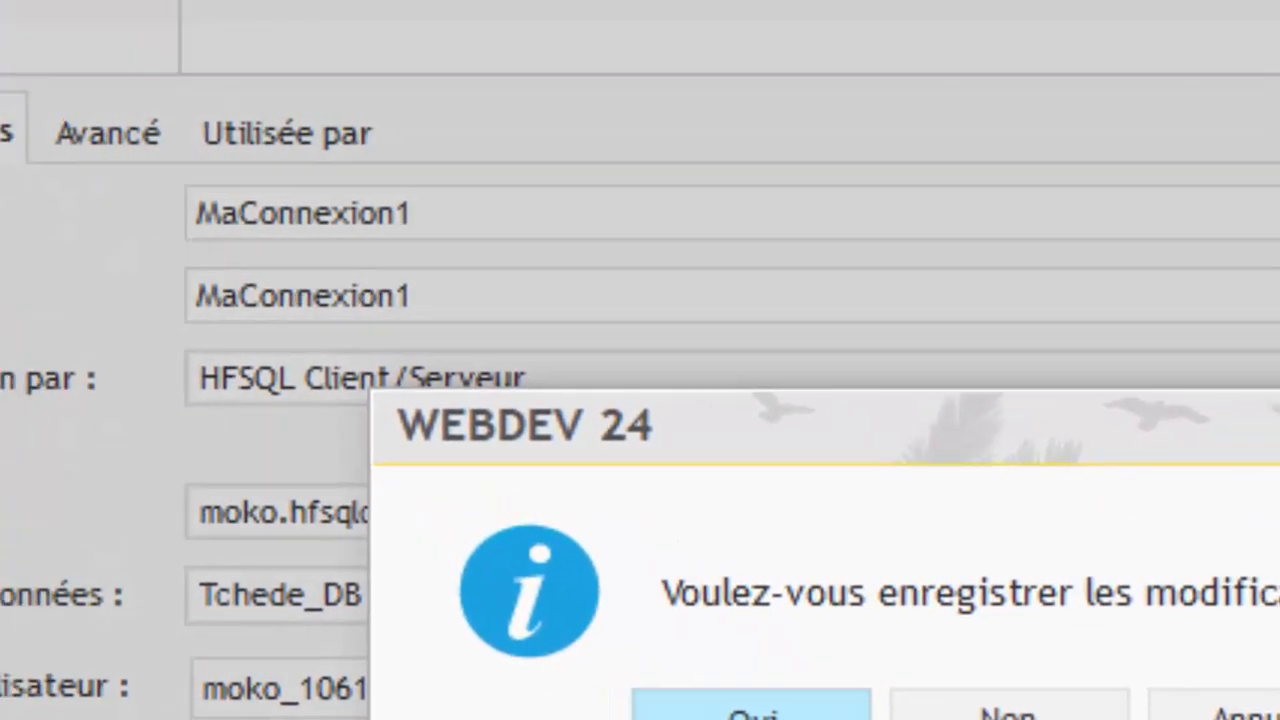
pyautogui.click(104, 105)
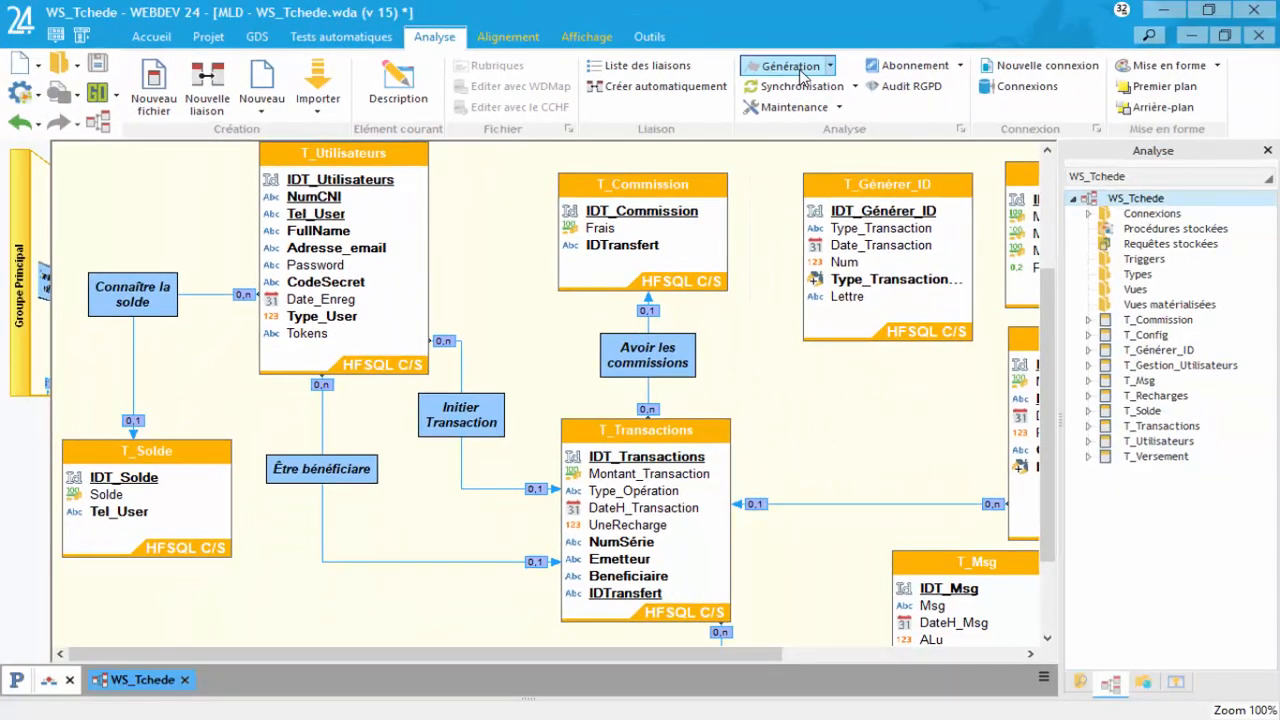
# Generate the analysis, launch the HFSQL automatic modification of the deployed data, and display its server search locations.
pyautogui.click(801, 72)
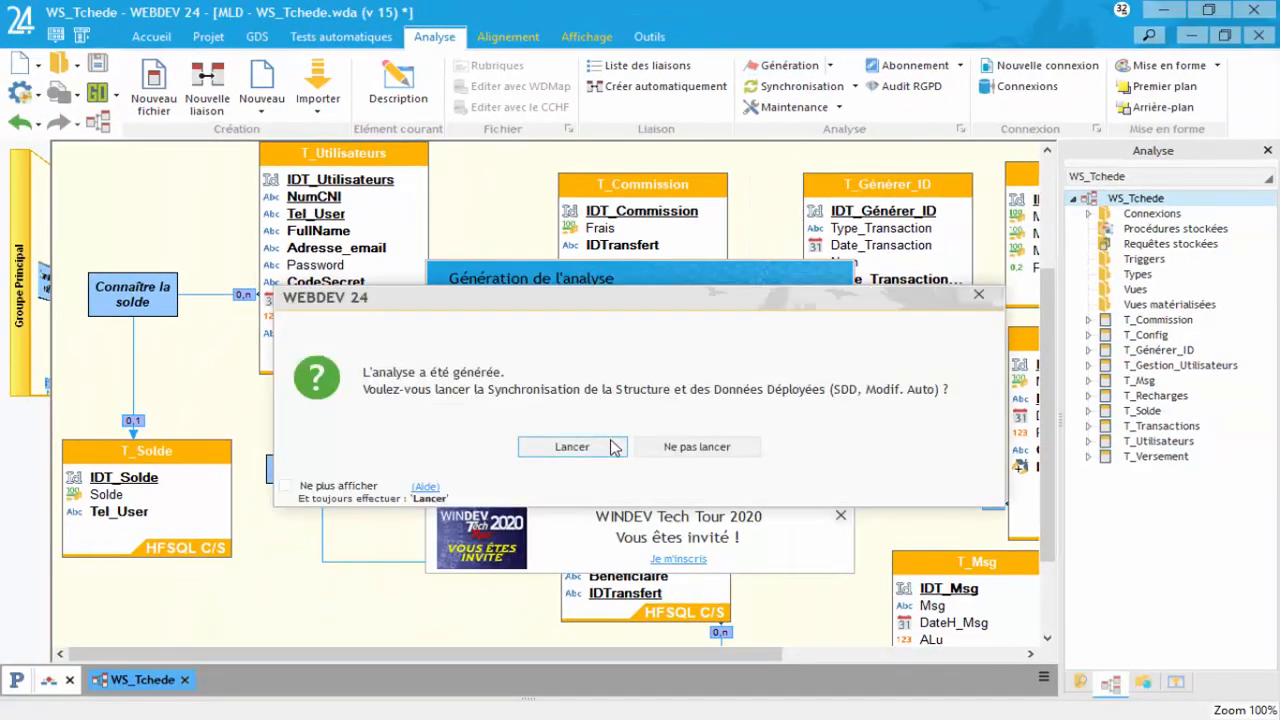
pyautogui.click(572, 446)
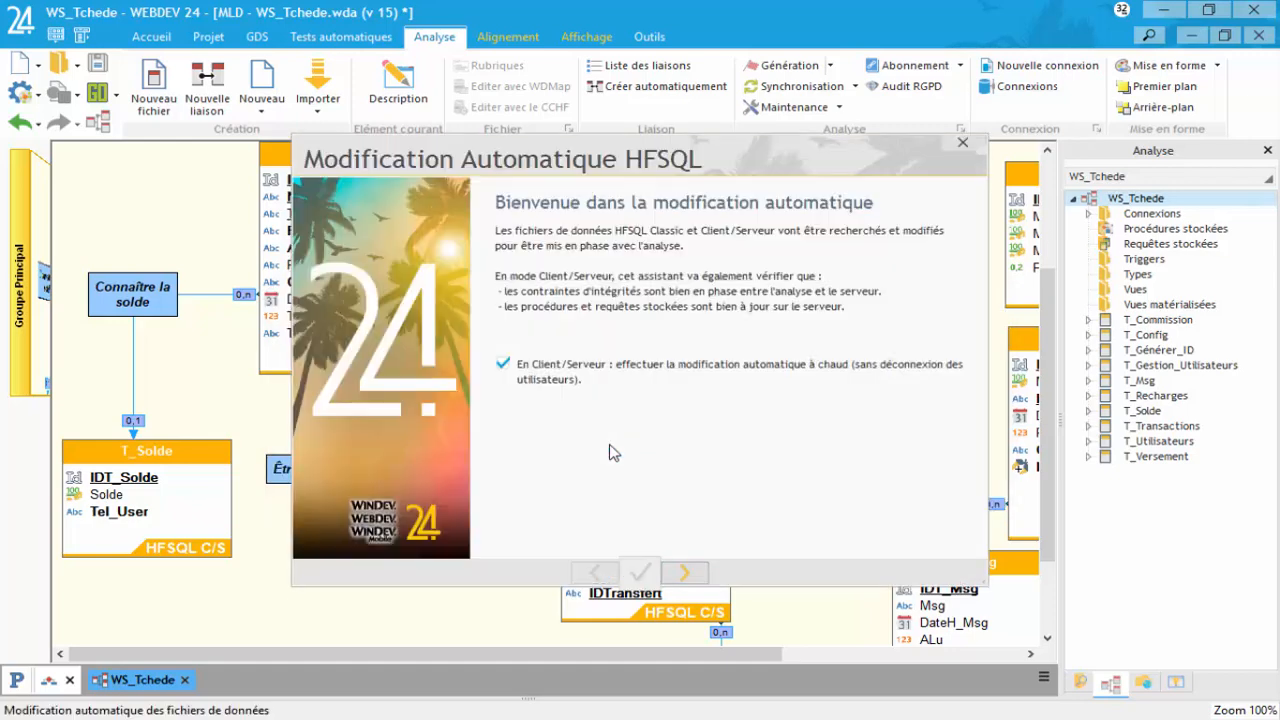
pyautogui.click(684, 572)
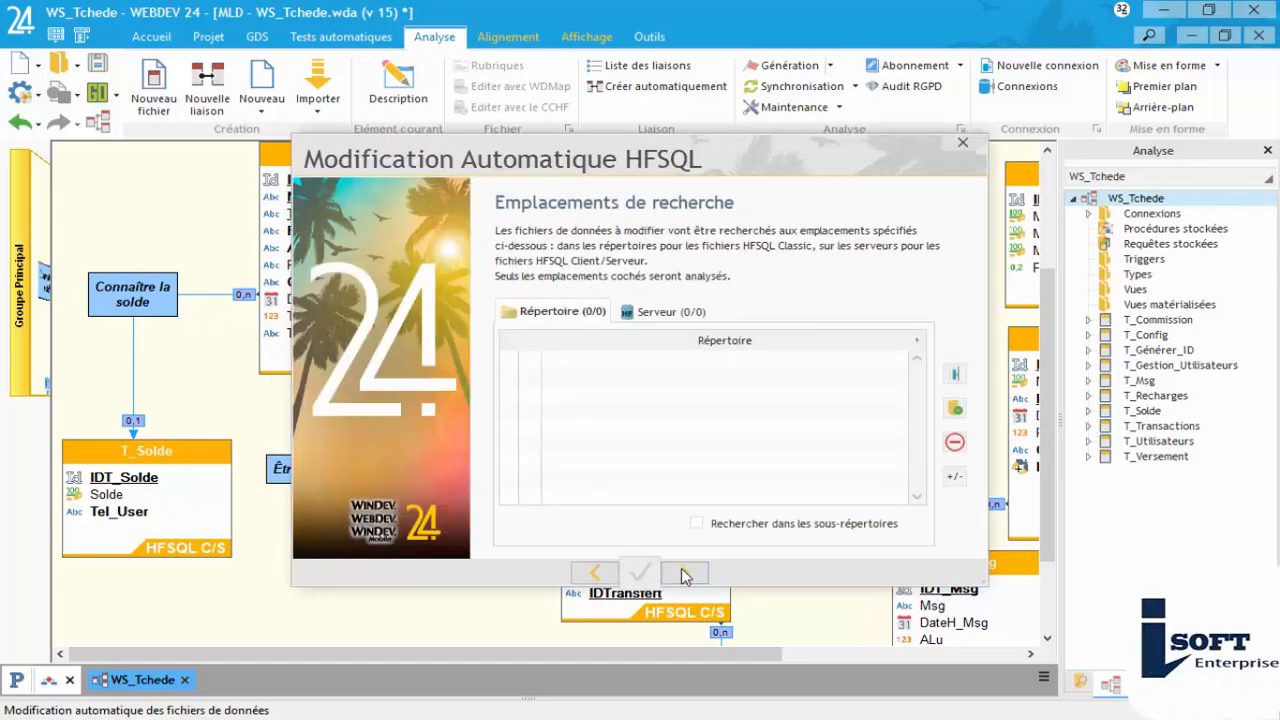
pyautogui.click(686, 314)
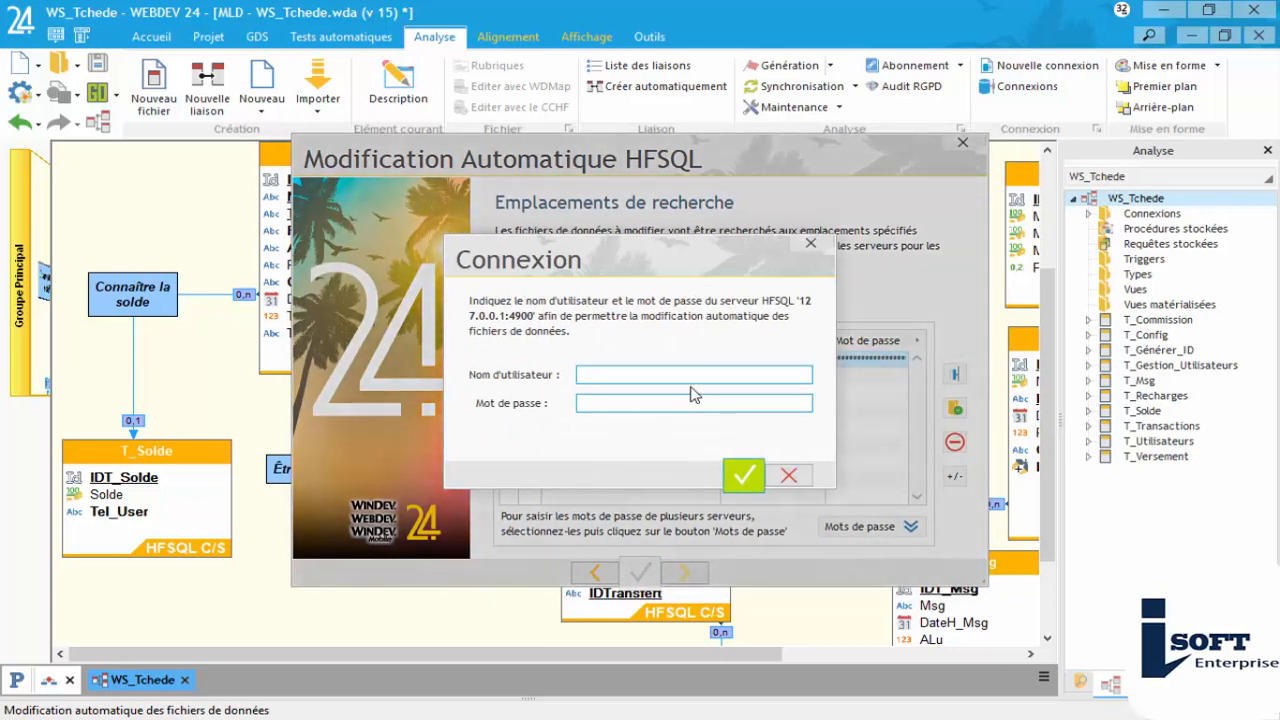
pyautogui.click(818, 246)
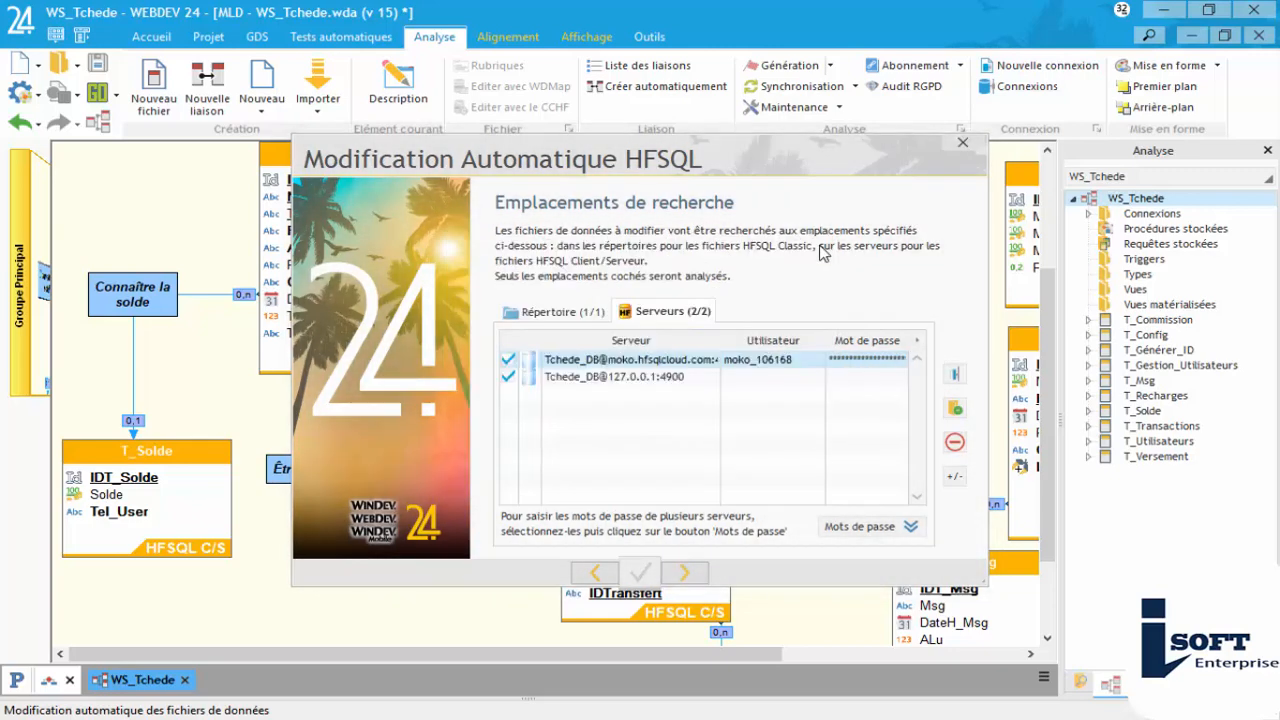
# Authenticate on the local server 127.0.0.1:4900 with its username and password, check the data files for updates, and close the resulting prompt.
pyautogui.click(684, 572)
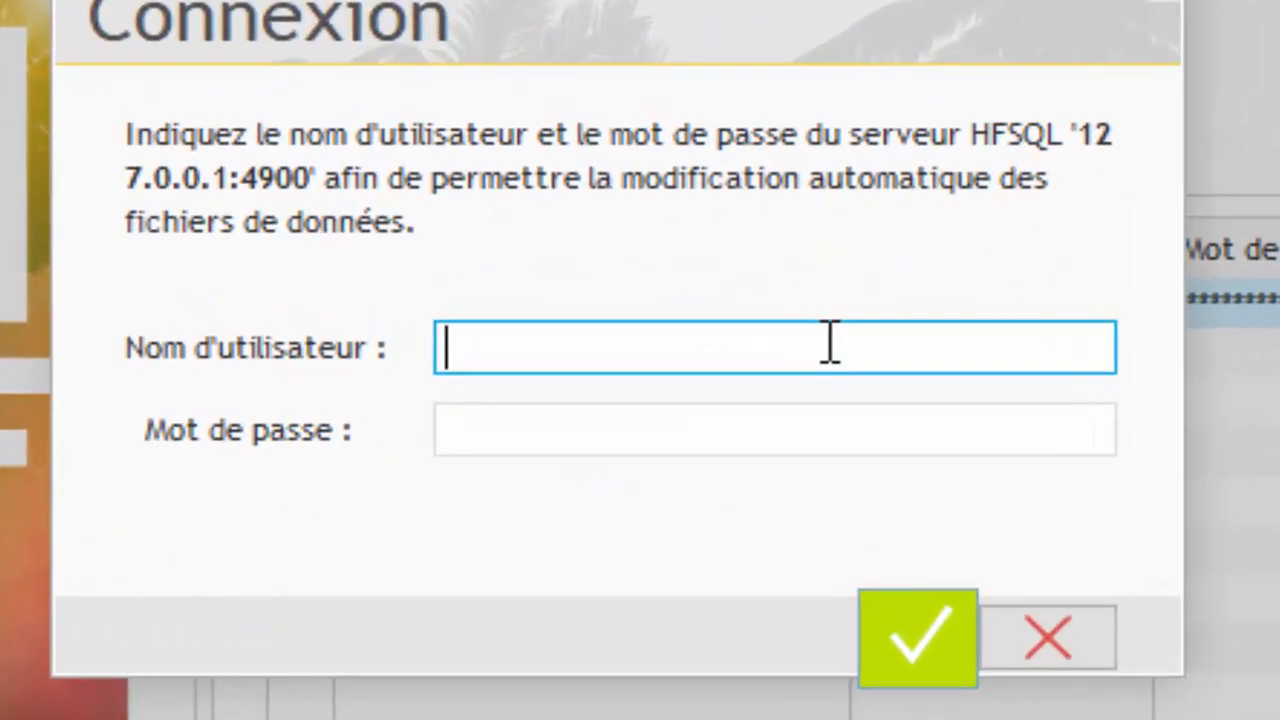
pyautogui.write('Man')
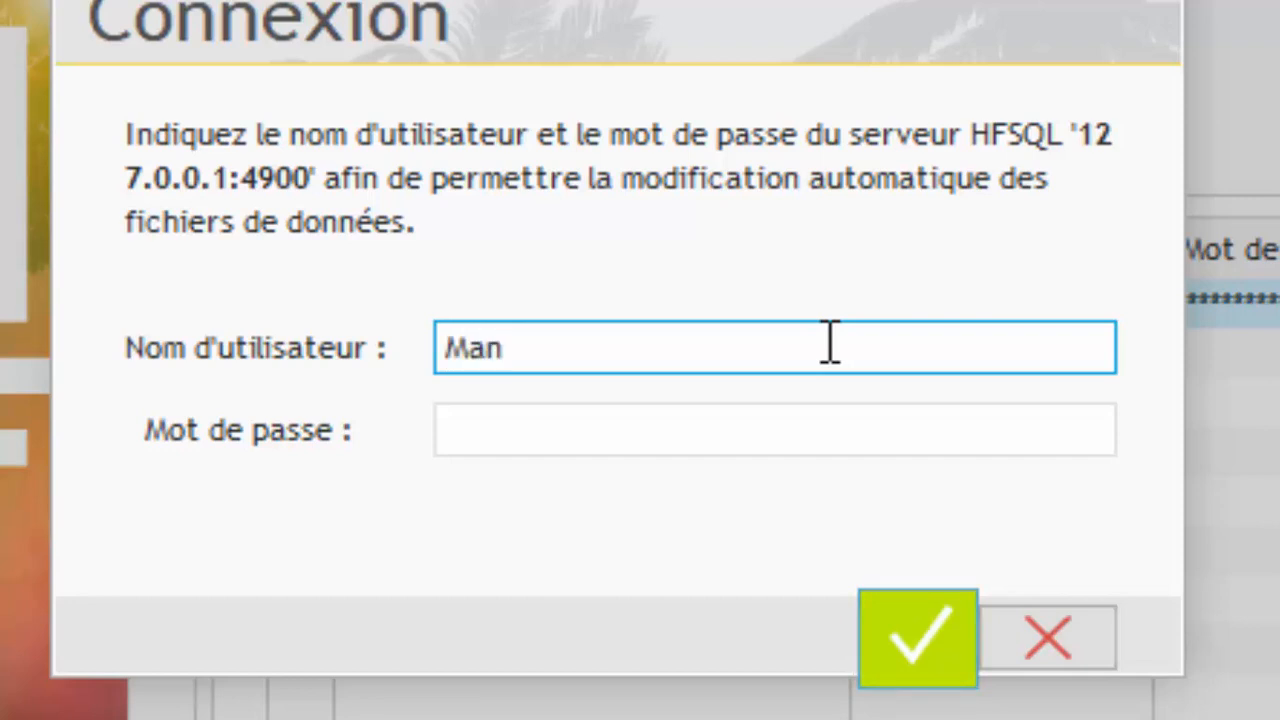
pyautogui.write('SofTel')
pyautogui.press('Tab')
pyautogui.write('•••••••')
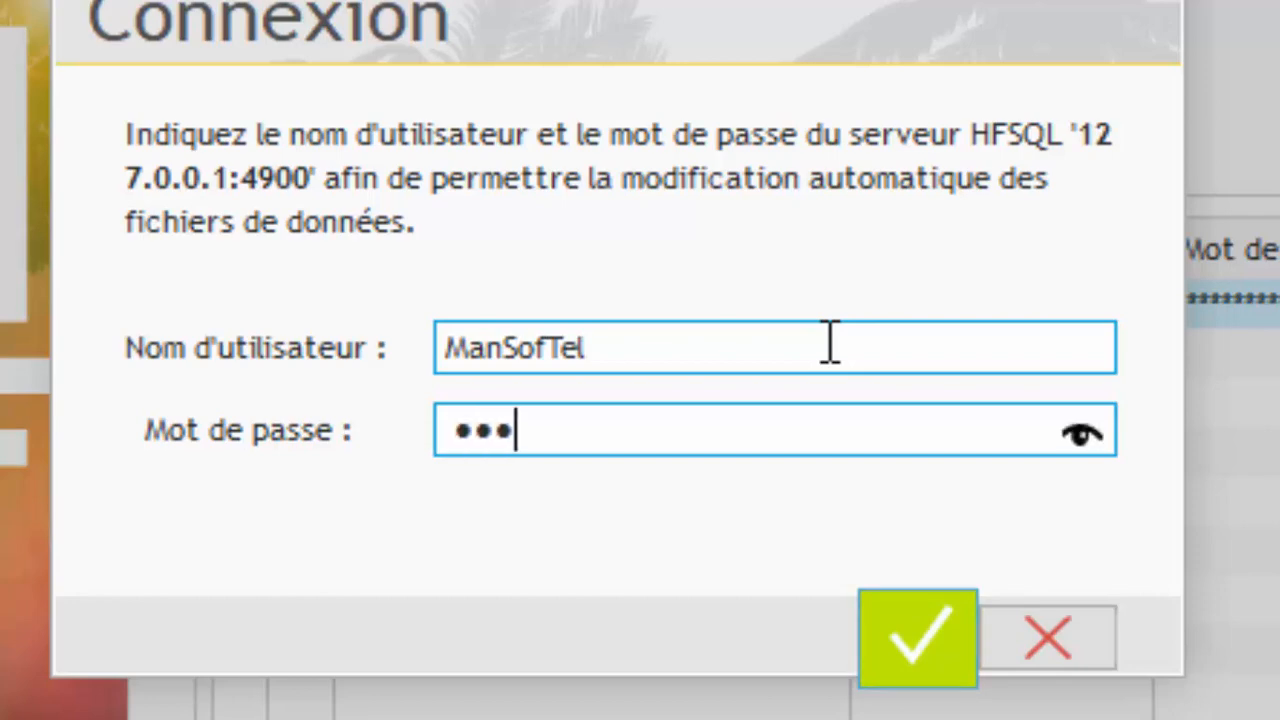
pyautogui.write('•••')
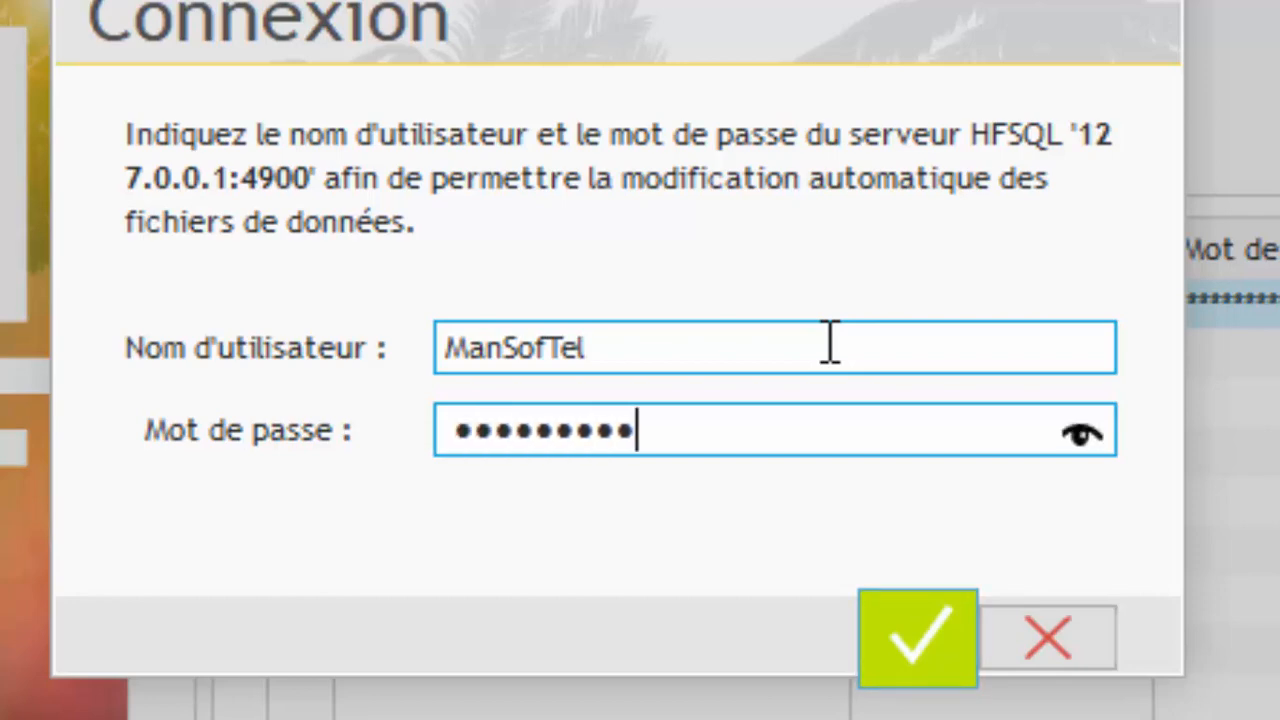
pyautogui.click(929, 605)
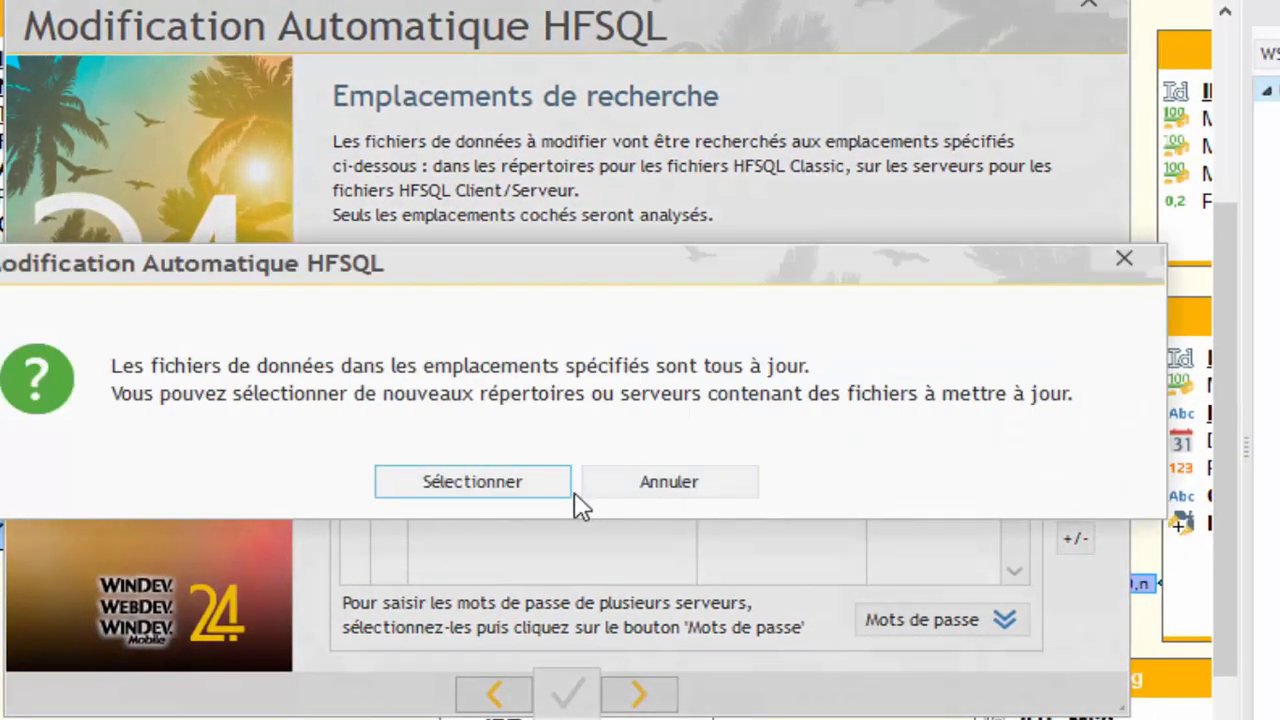
pyautogui.click(610, 488)
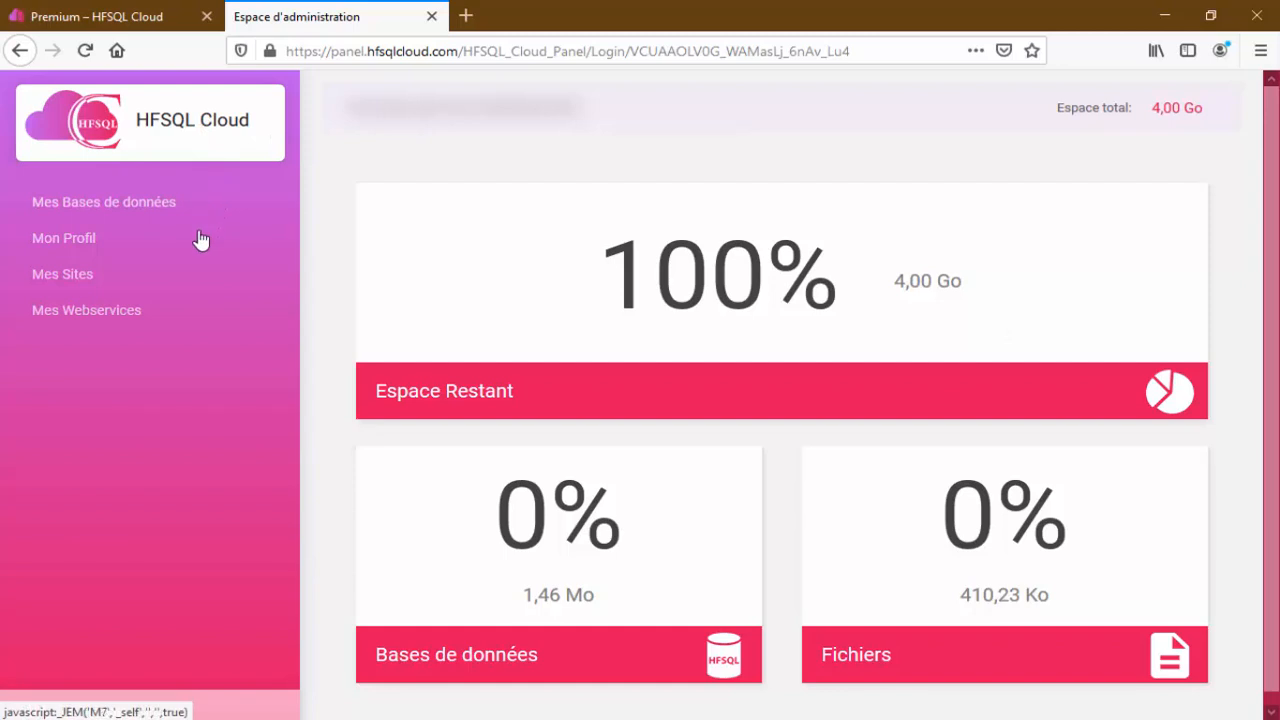
# Switch to the HFSQL Cloud administration panel, display its databases, and delete Tchede_DB.
pyautogui.click(146, 210)
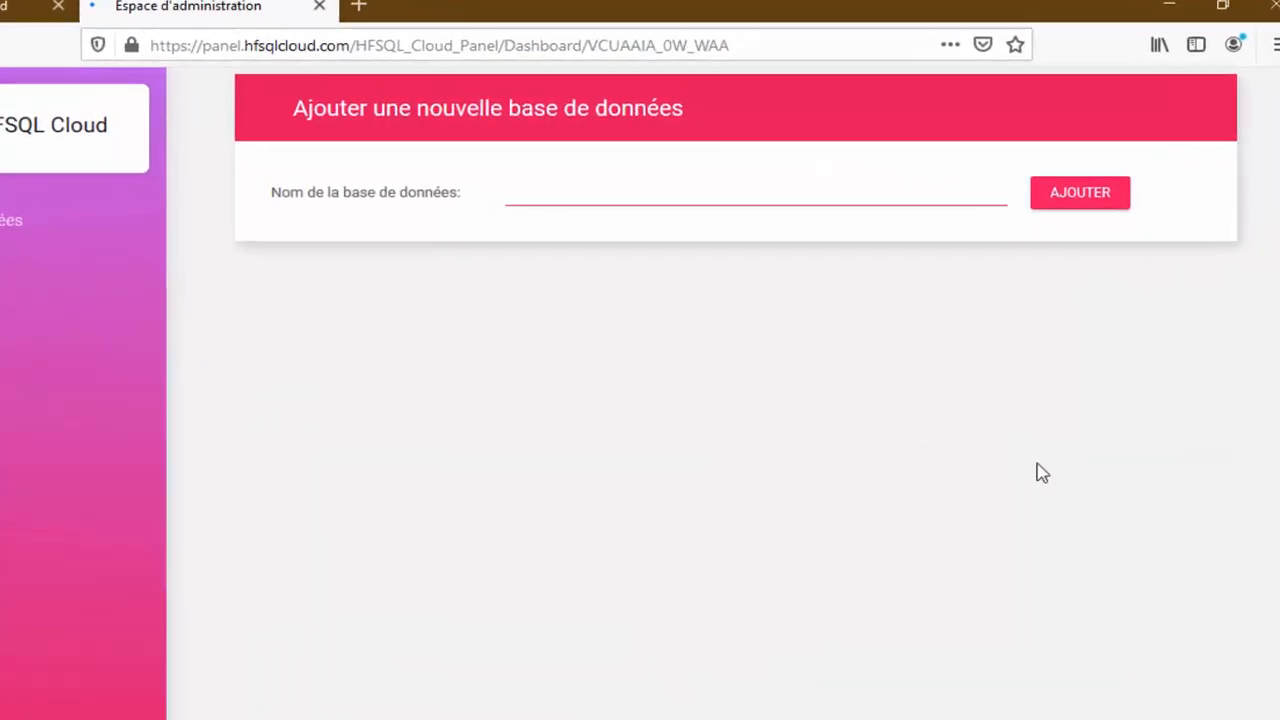
pyautogui.click(555, 198)
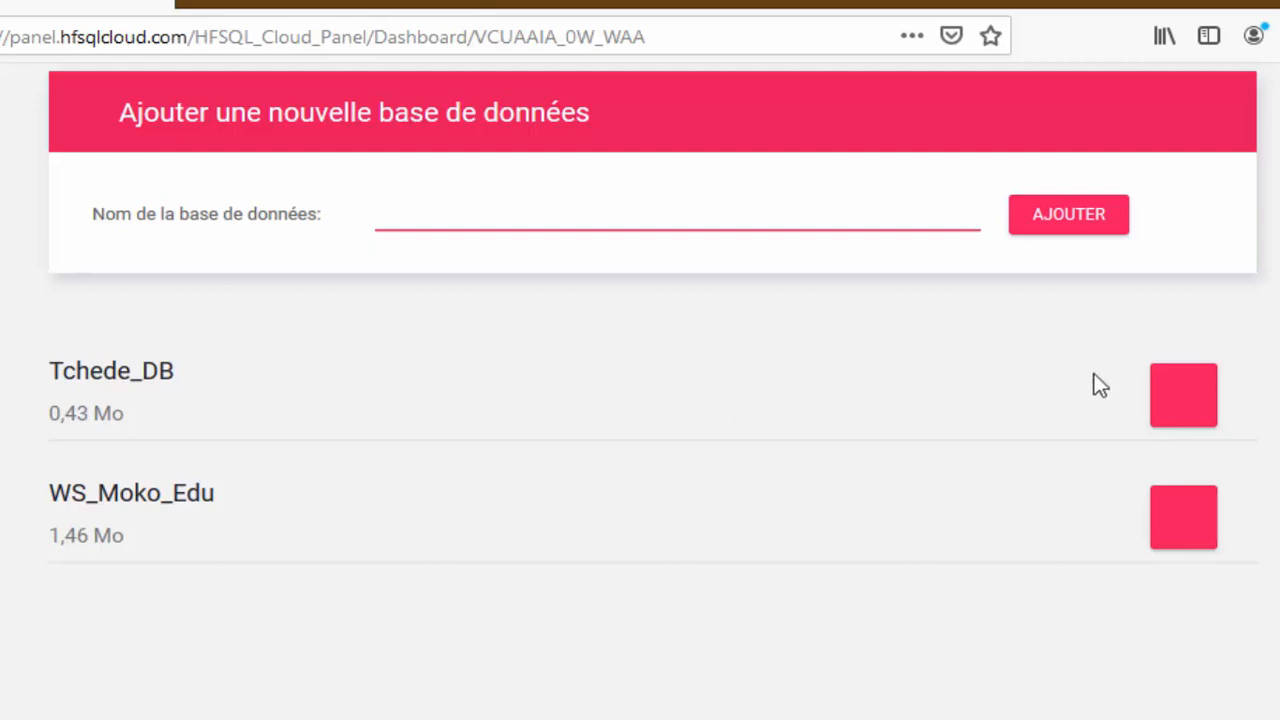
pyautogui.click(1182, 397)
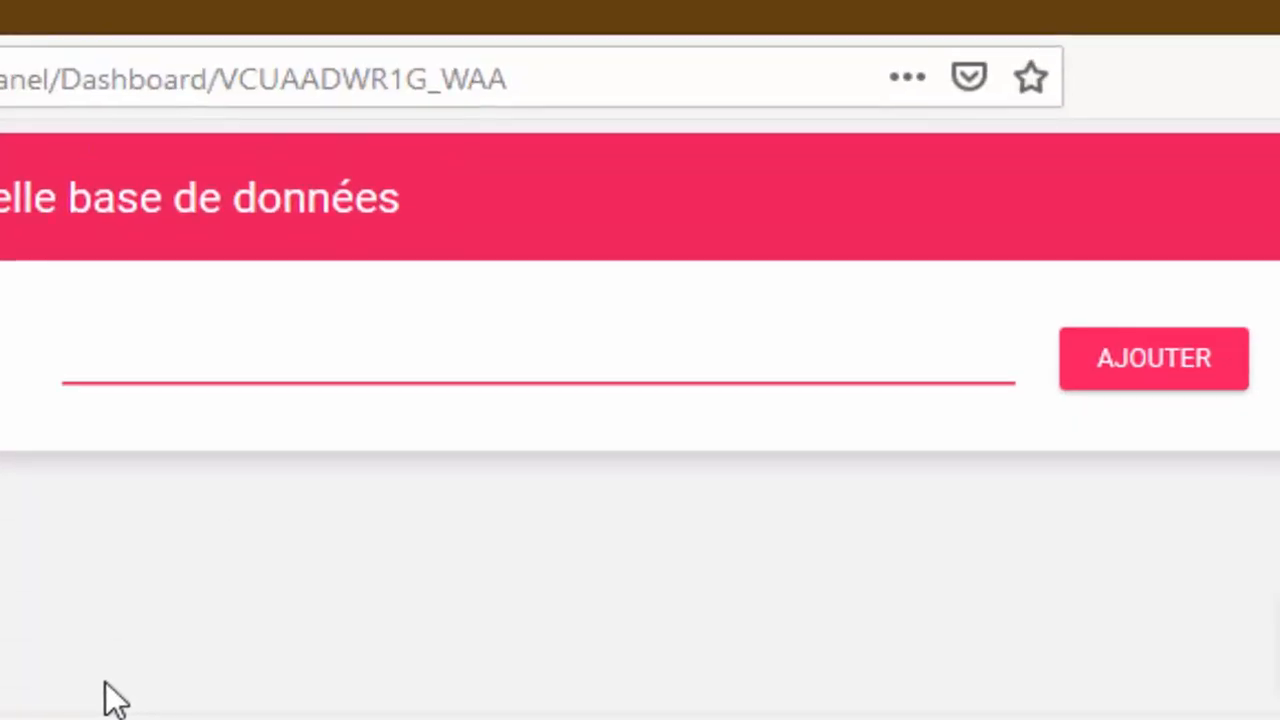
# Add a new database named Tchede_DB to the HFSQL Cloud account.
pyautogui.write('Tchede')
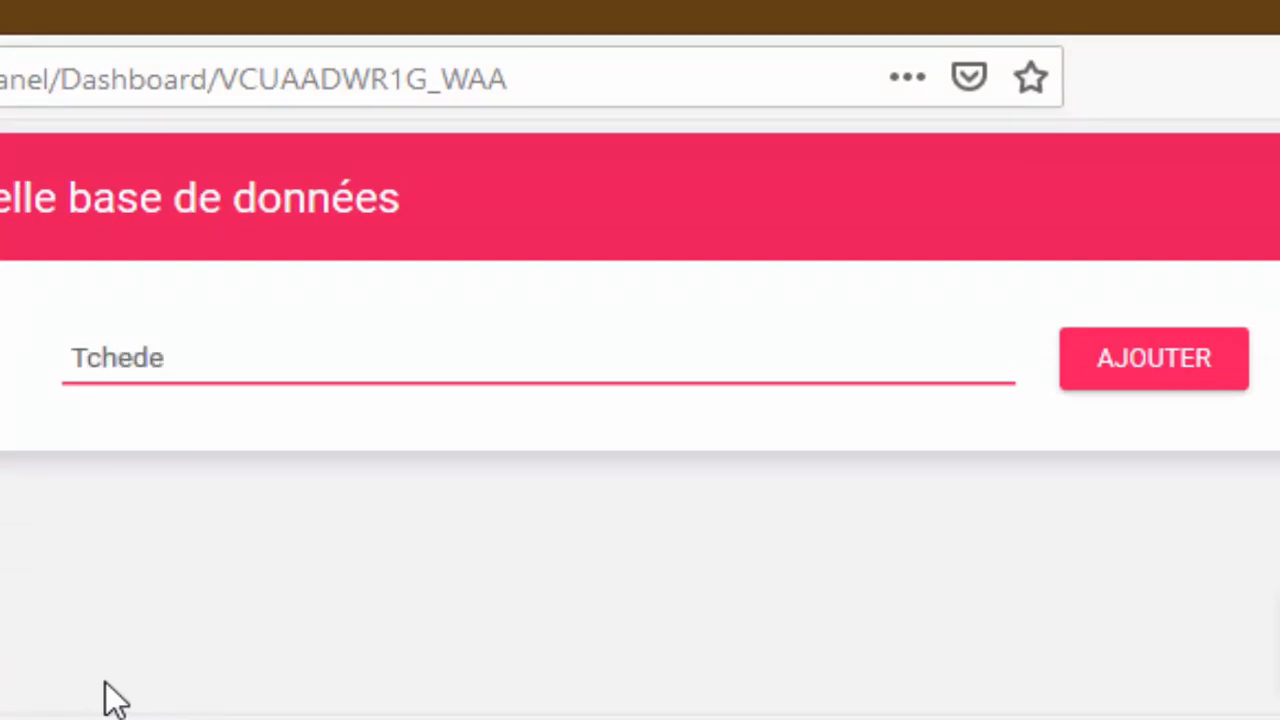
pyautogui.write('_DB')
pyautogui.click(1214, 380)
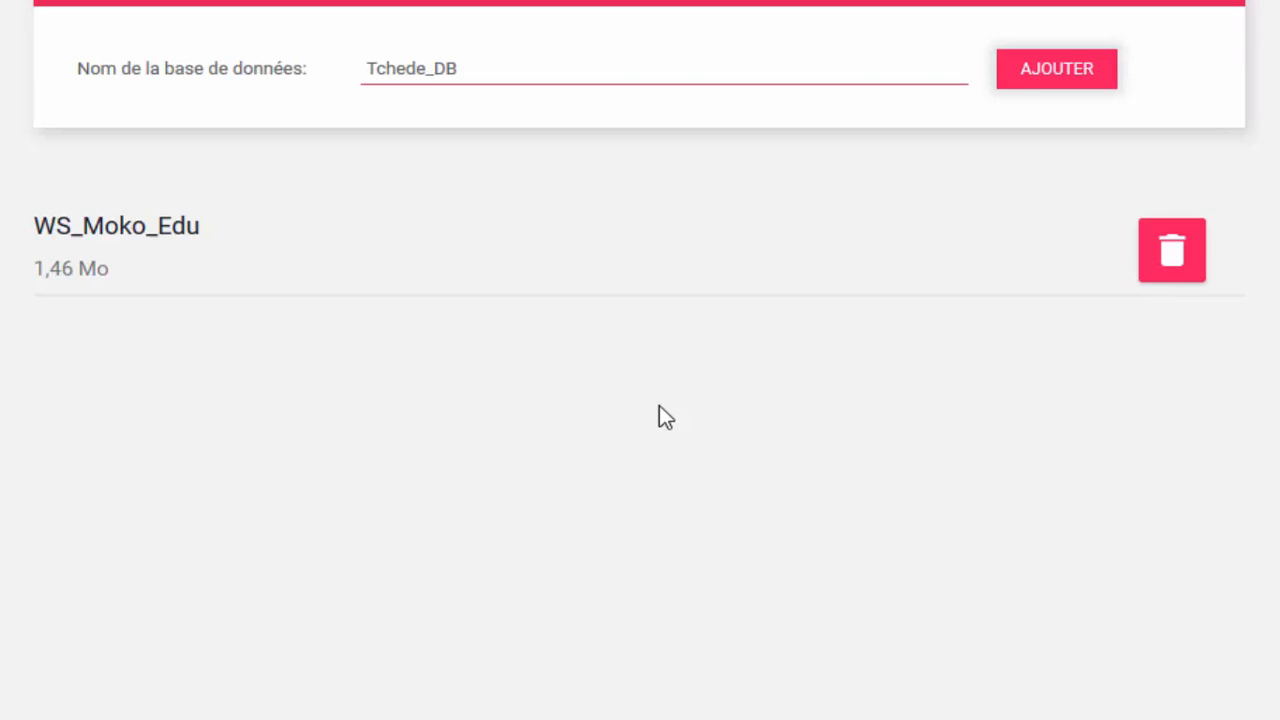
pyautogui.press('Return')
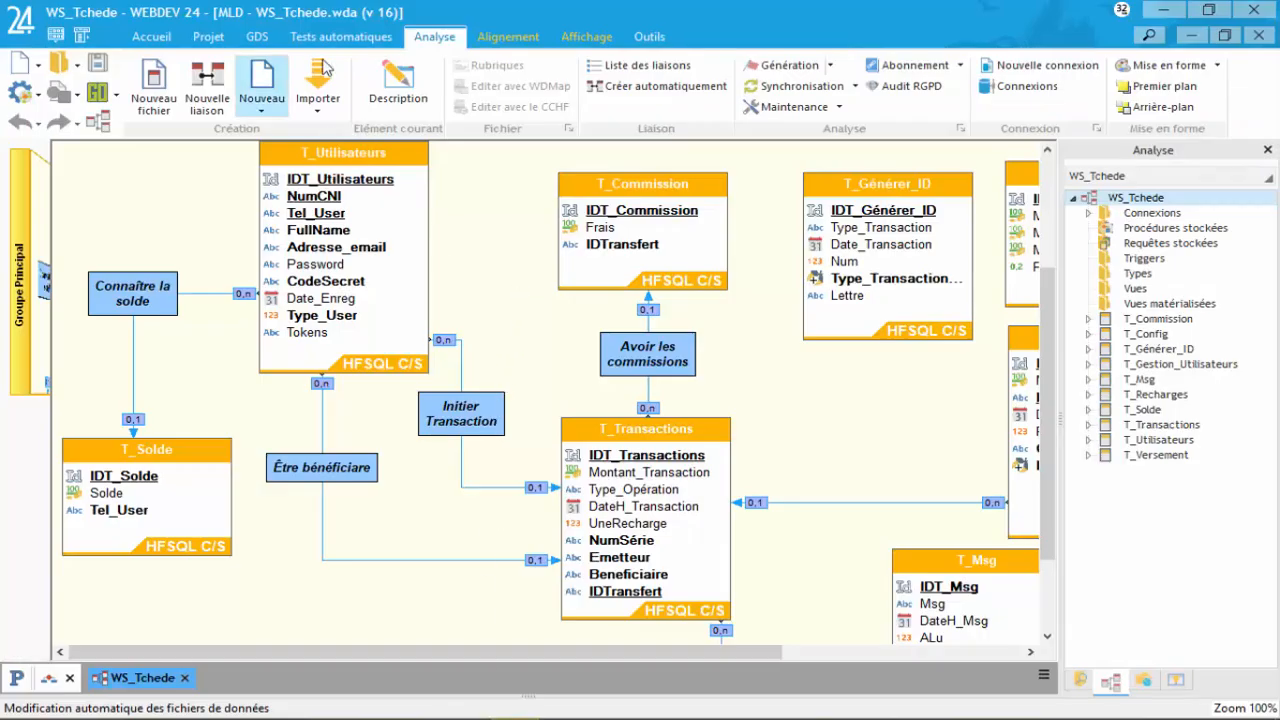
# Switch back to WEBDEV, recompile the WS_Tchede project and acknowledge the end of the compilation.
pyautogui.click(212, 37)
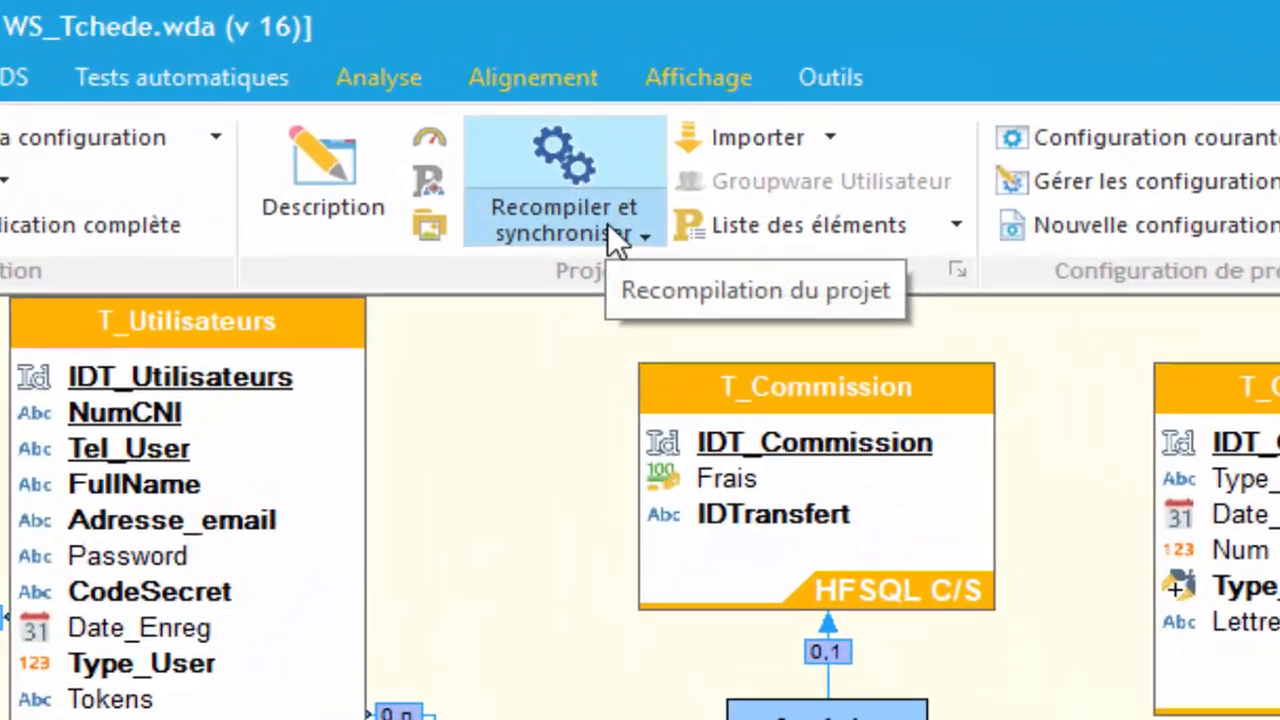
pyautogui.click(608, 223)
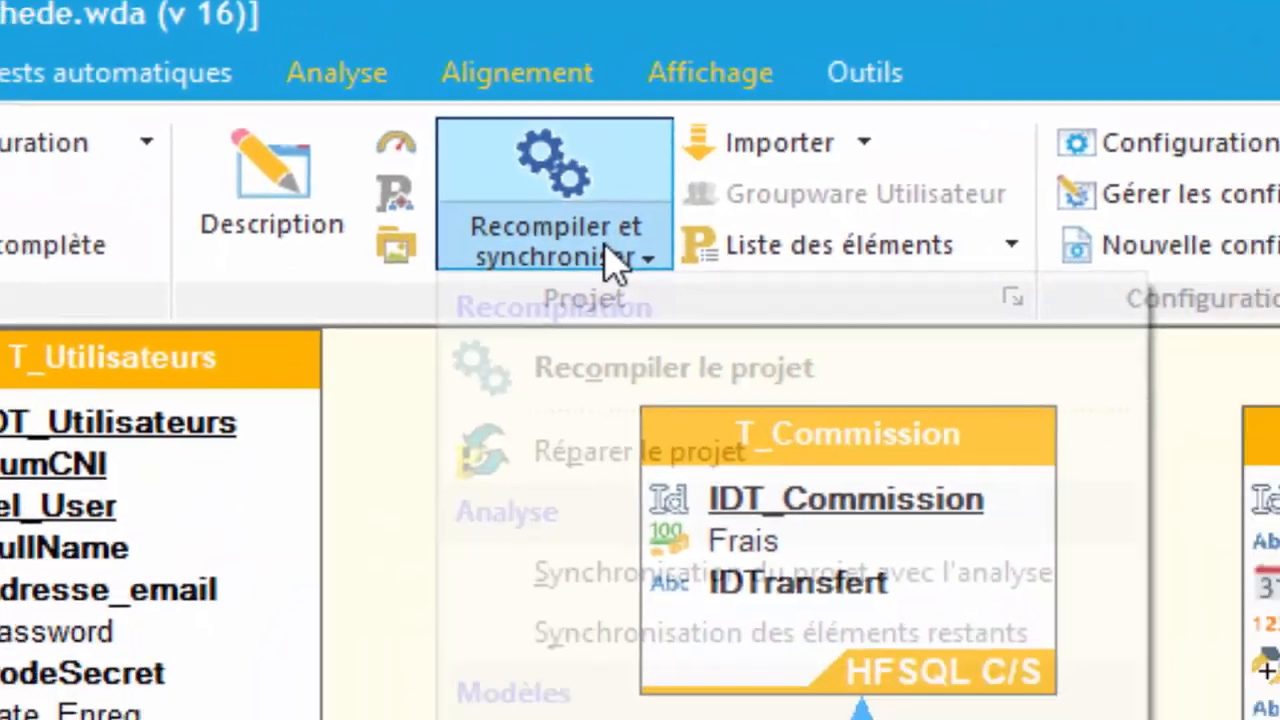
pyautogui.click(586, 217)
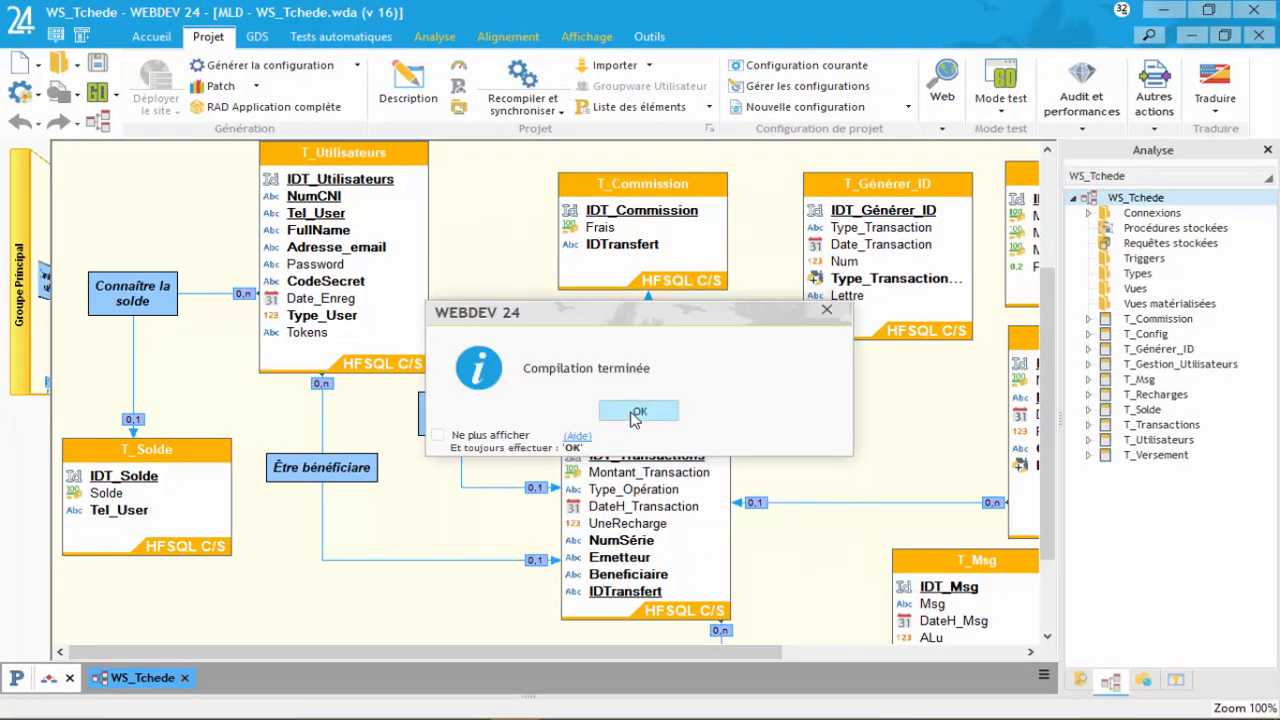
pyautogui.click(634, 413)
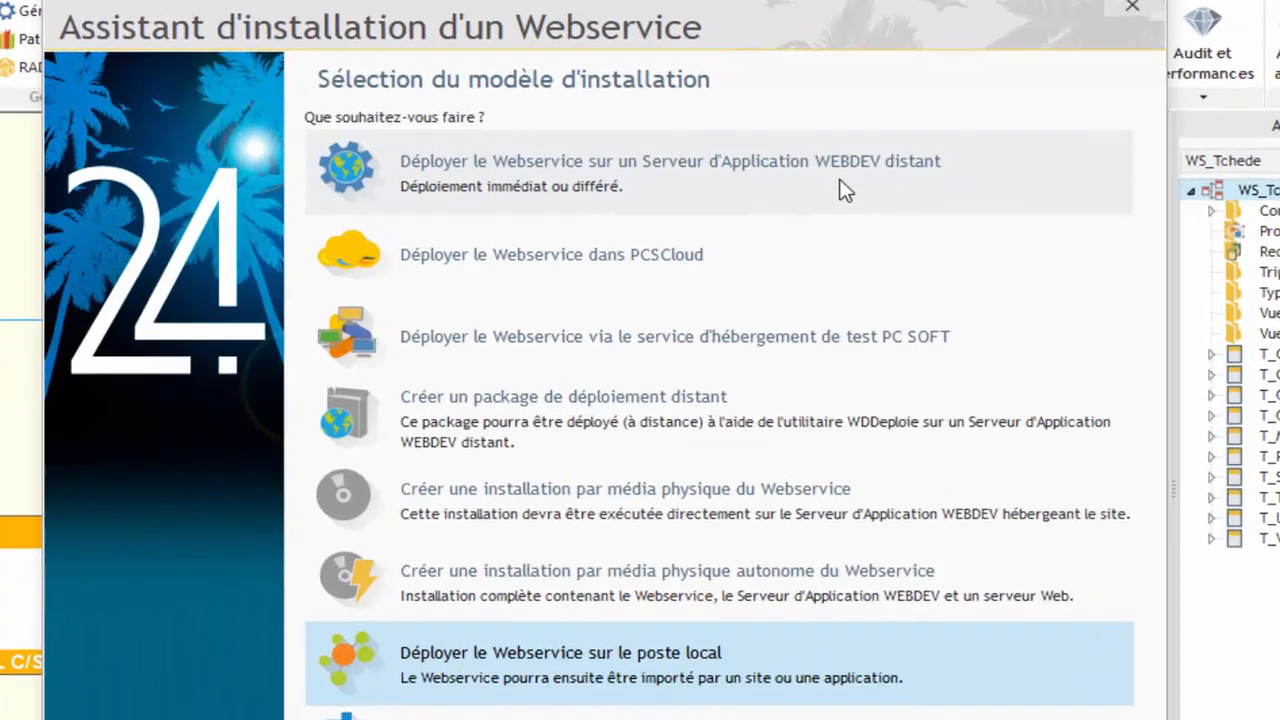
# Choose to deploy the Webservice on a remote WEBDEV application server and try to continue with the Serveur profile, returning to the installation model selection.
pyautogui.click(856, 152)
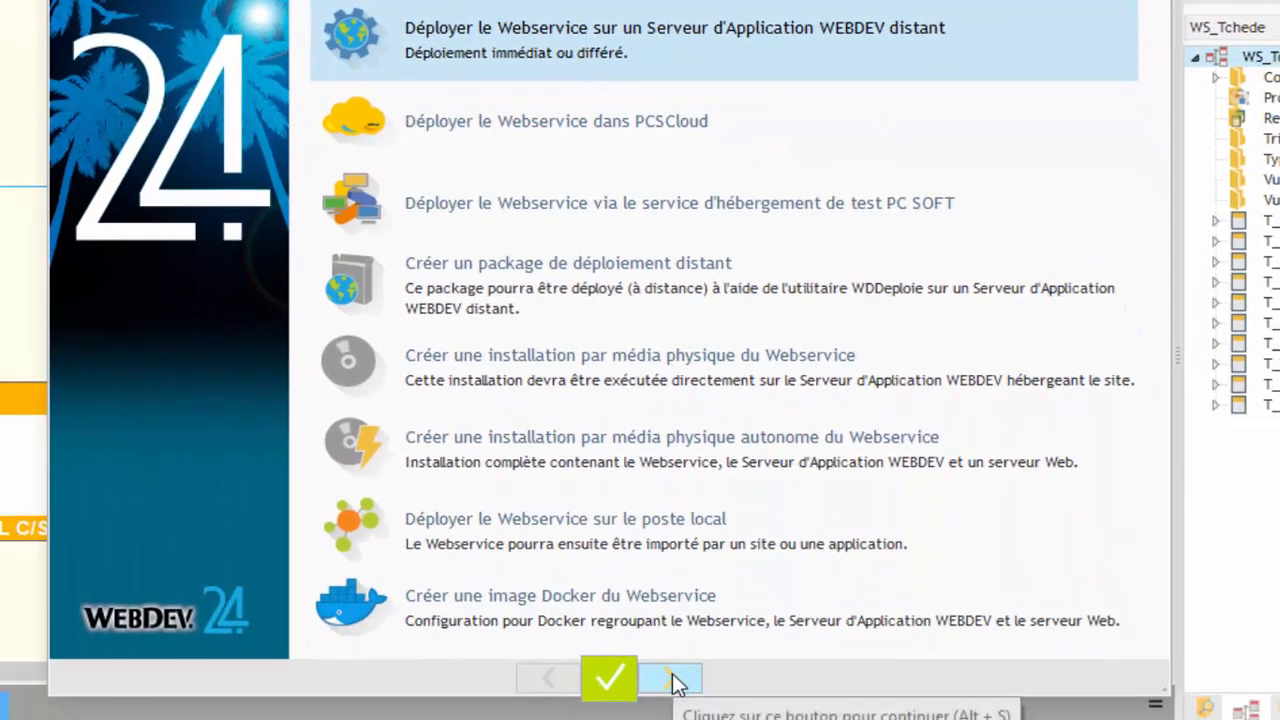
pyautogui.click(672, 680)
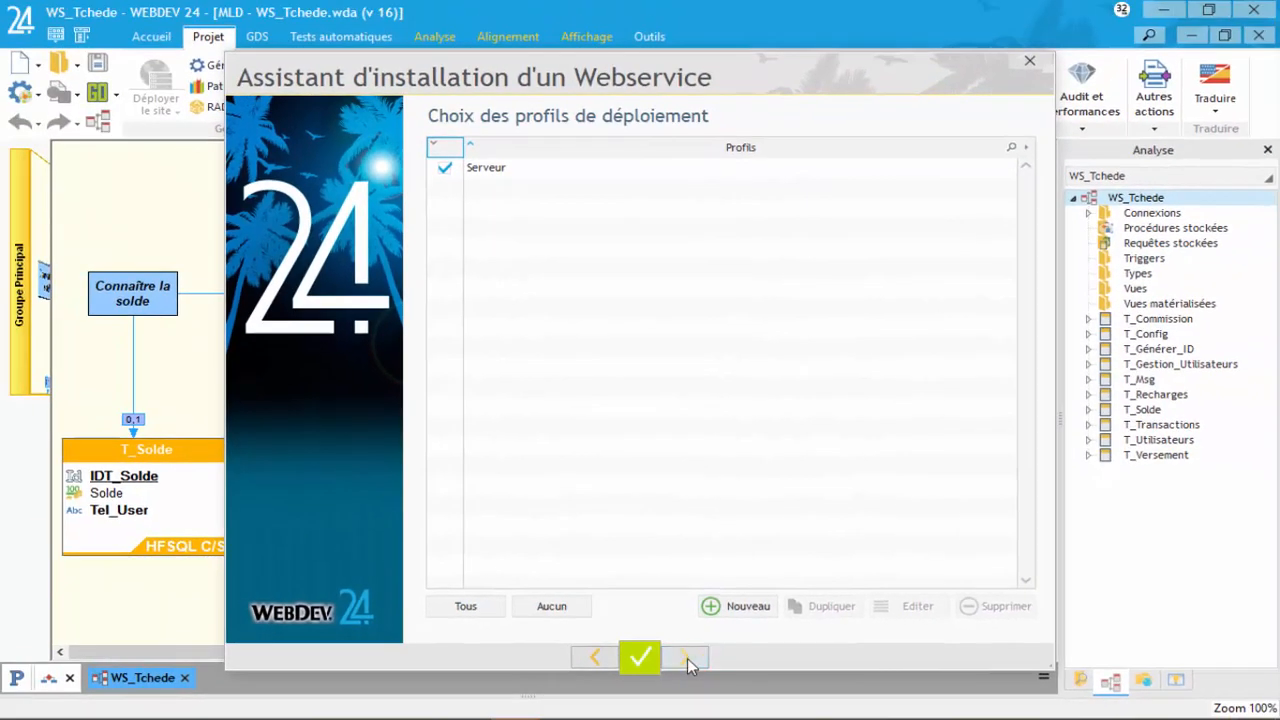
pyautogui.click(687, 658)
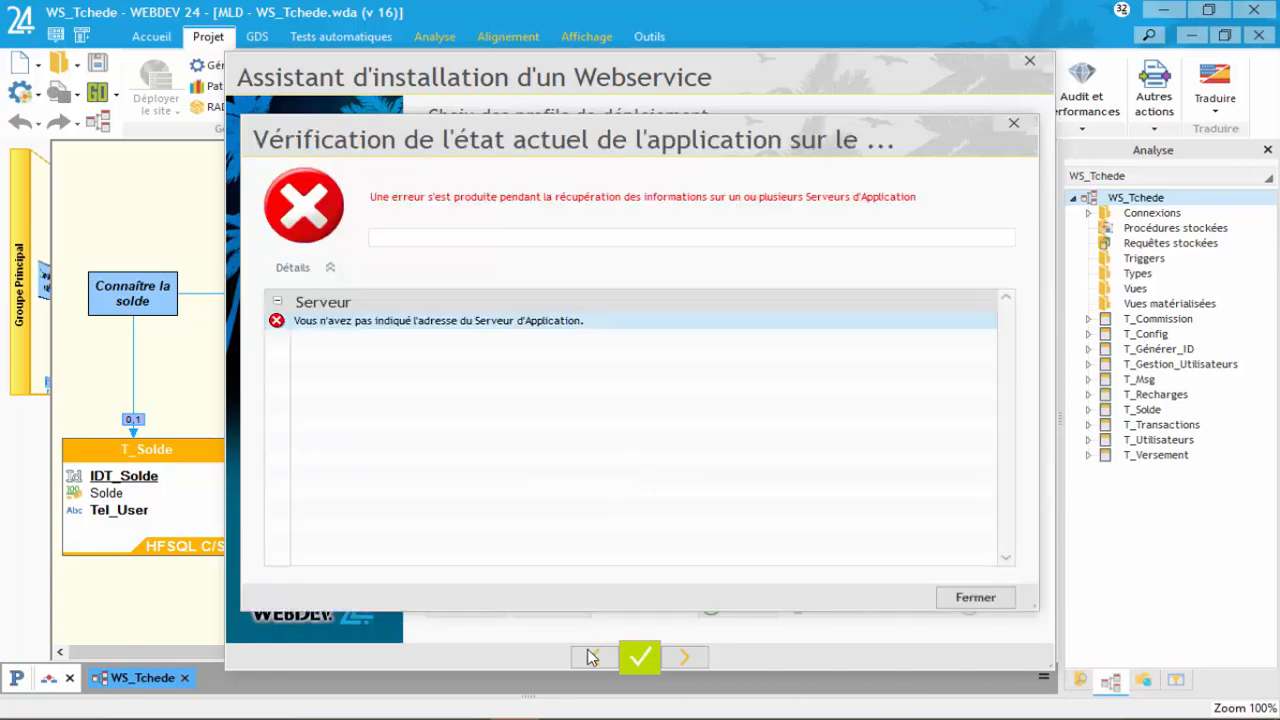
pyautogui.click(963, 598)
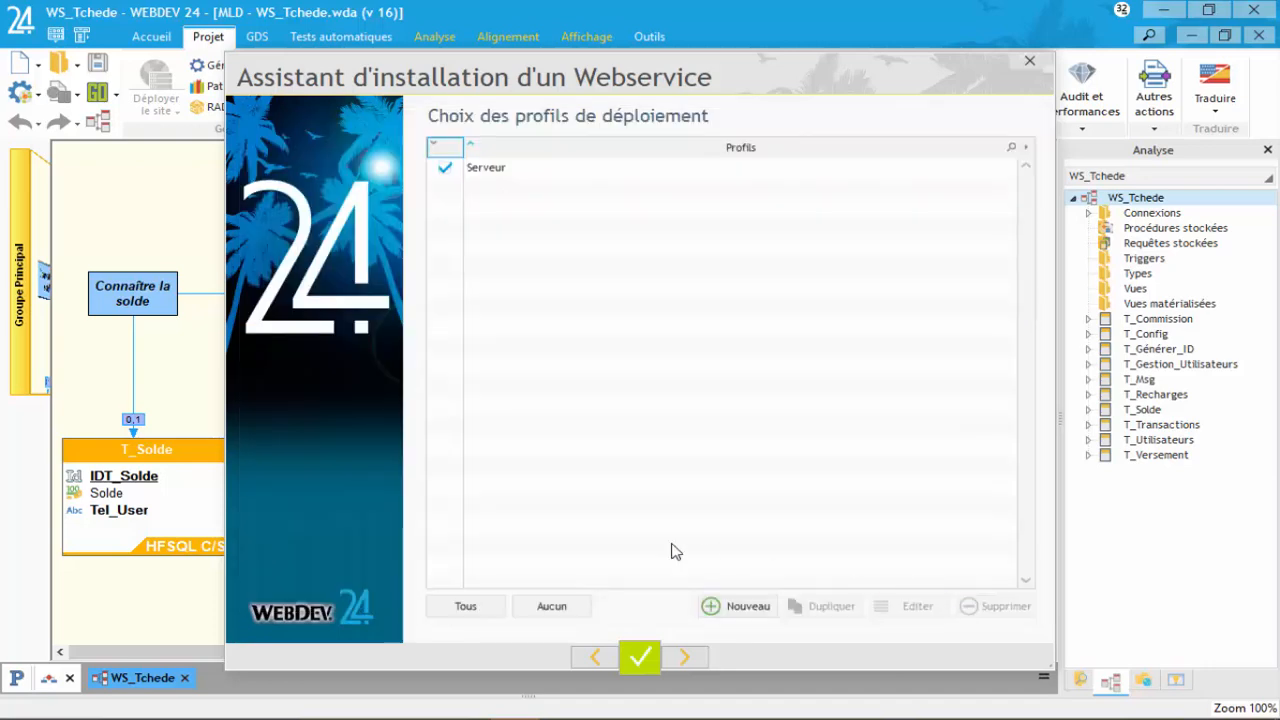
pyautogui.click(594, 656)
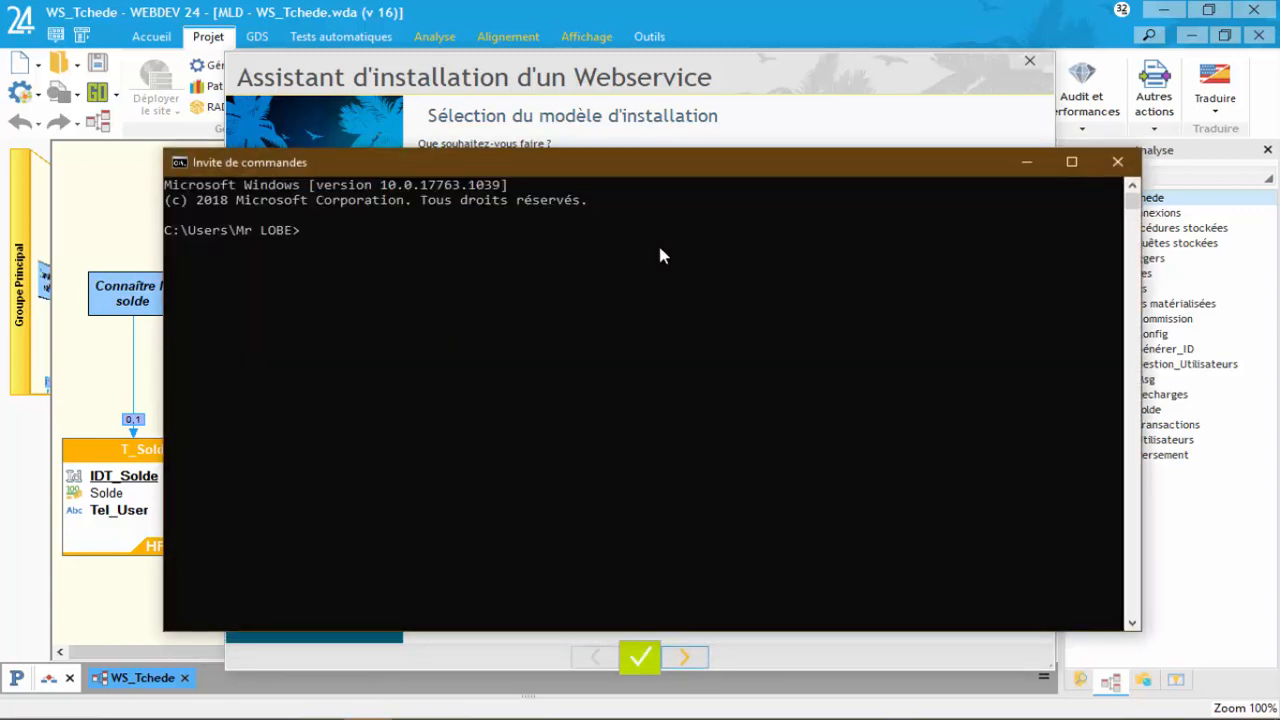
pyautogui.write('ping www.google')
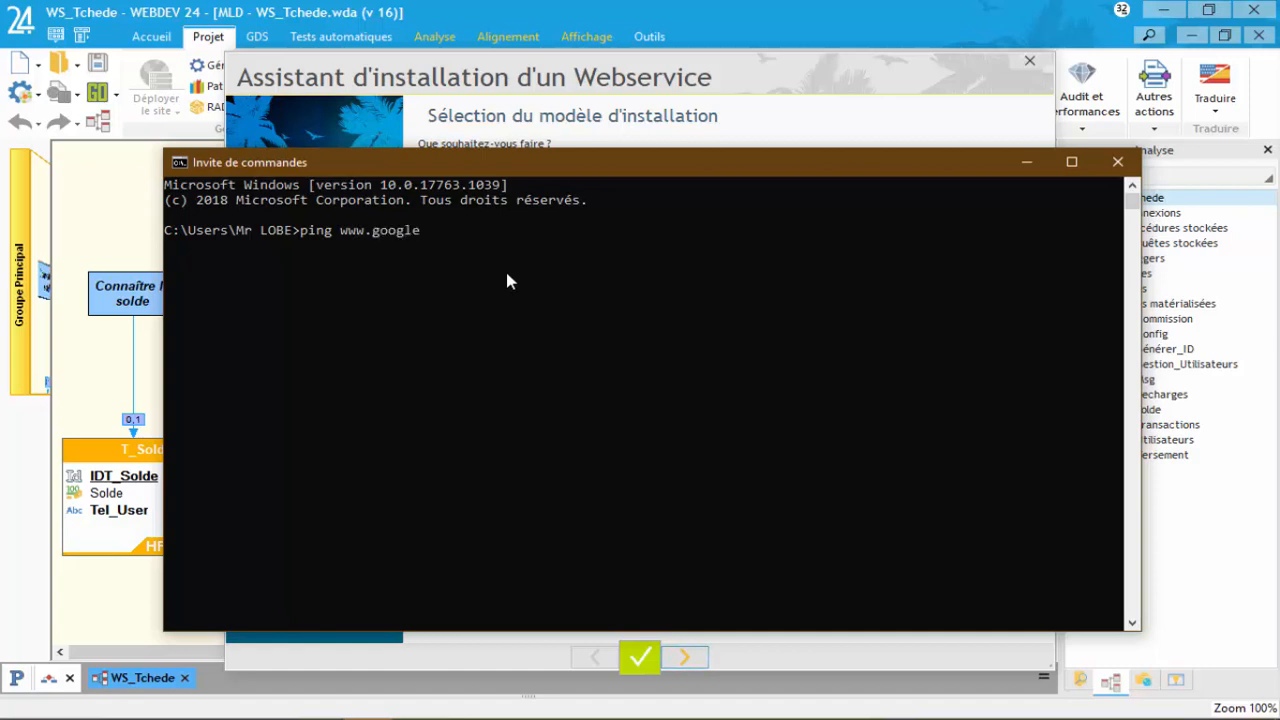
pyautogui.write('.com -t')
pyautogui.press('Return')
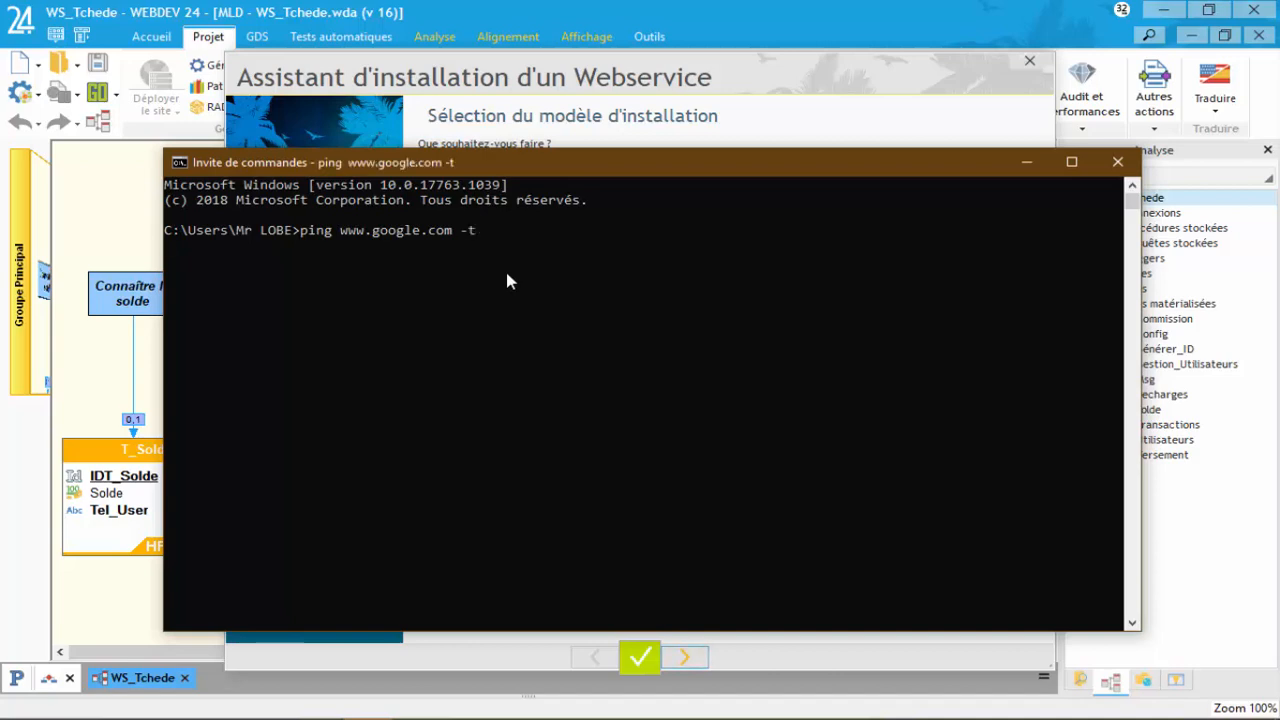
pyautogui.click(1025, 162)
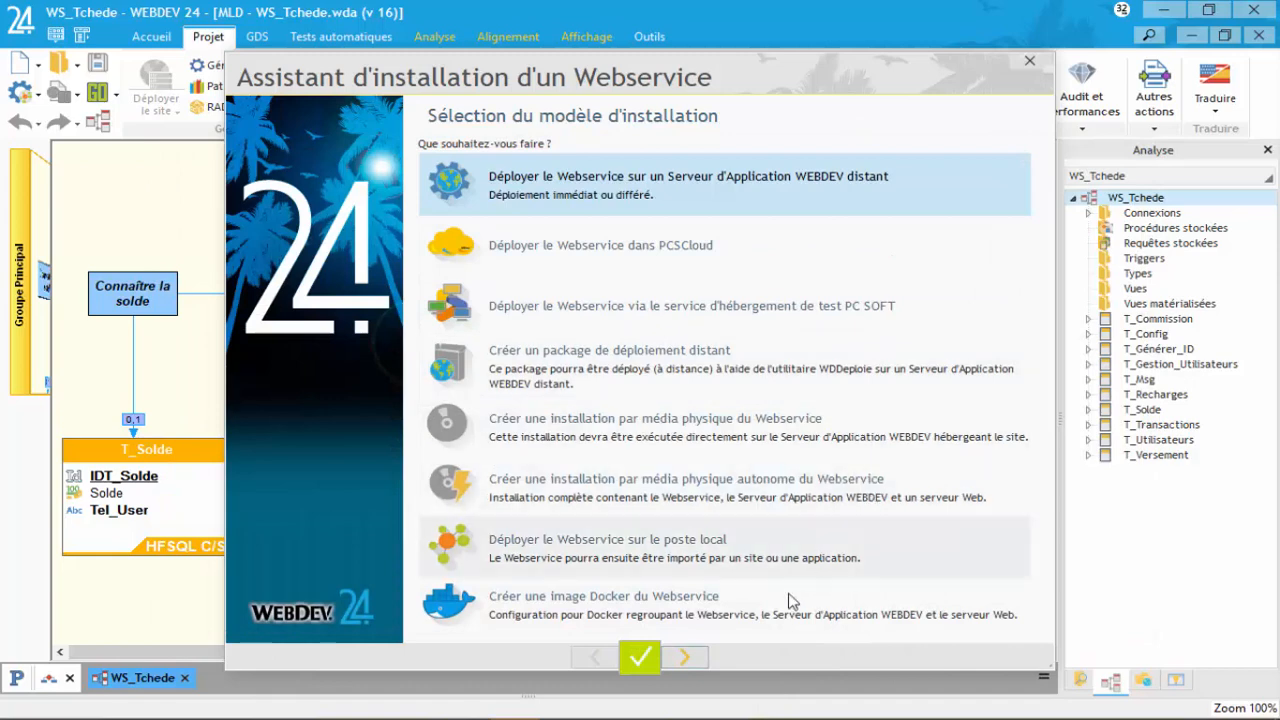
# Return to the deployment profile selection and try to continue with the Serveur profile deselected.
pyautogui.click(684, 657)
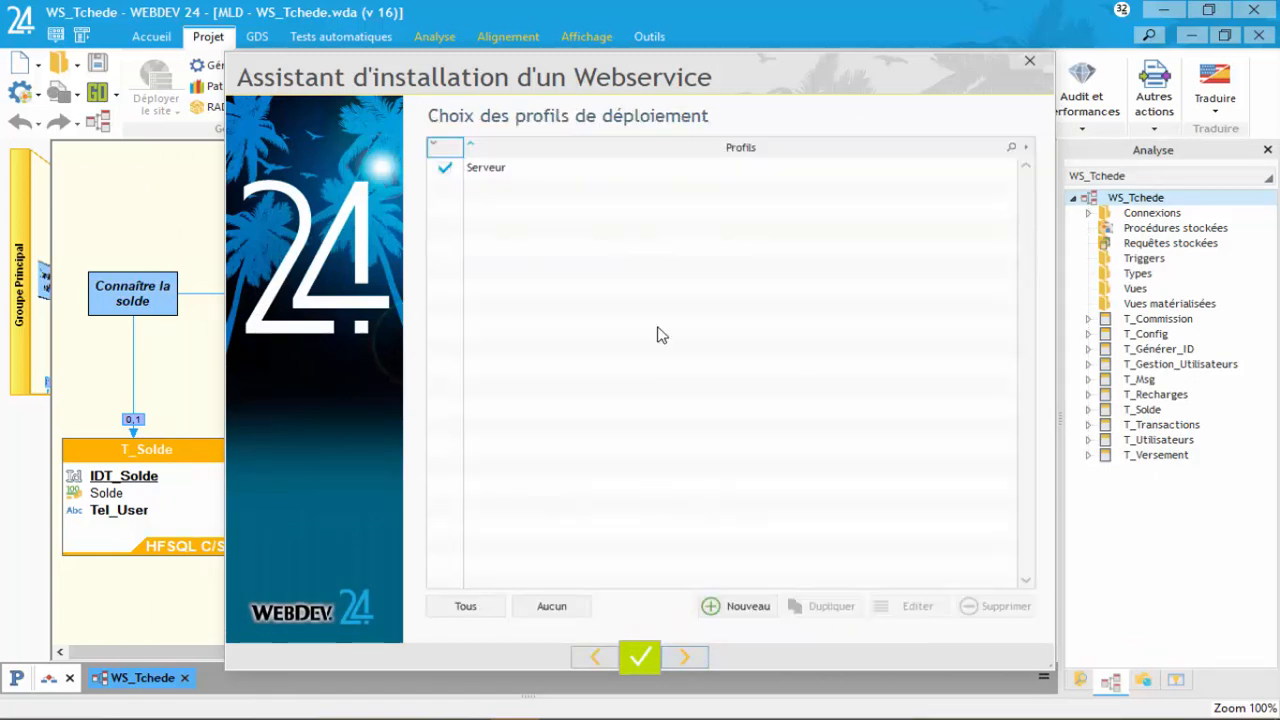
pyautogui.click(445, 170)
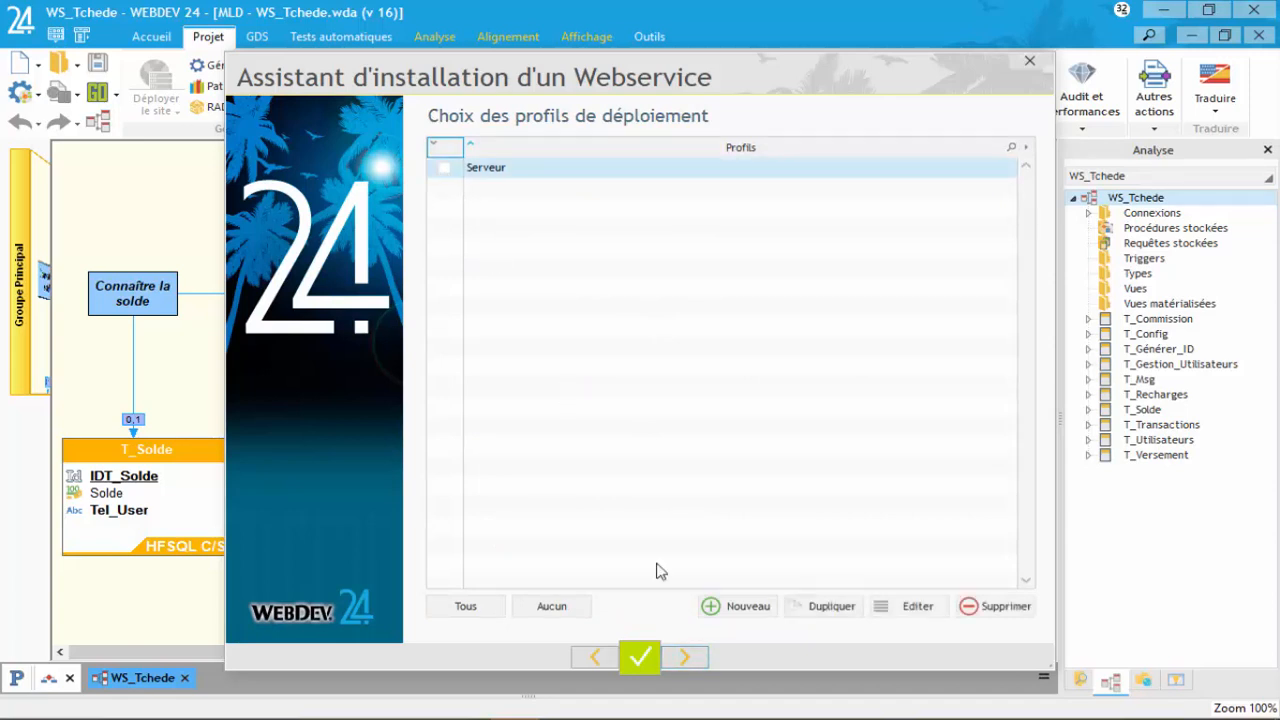
pyautogui.click(691, 657)
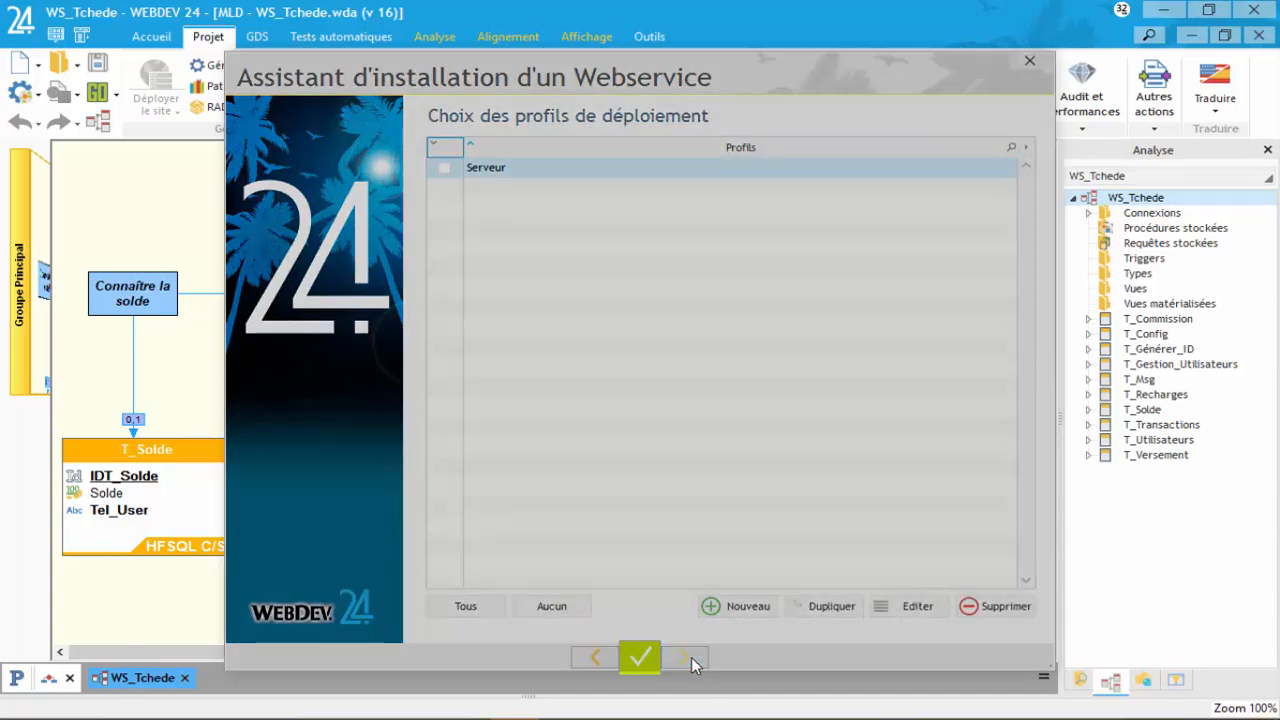
pyautogui.click(639, 420)
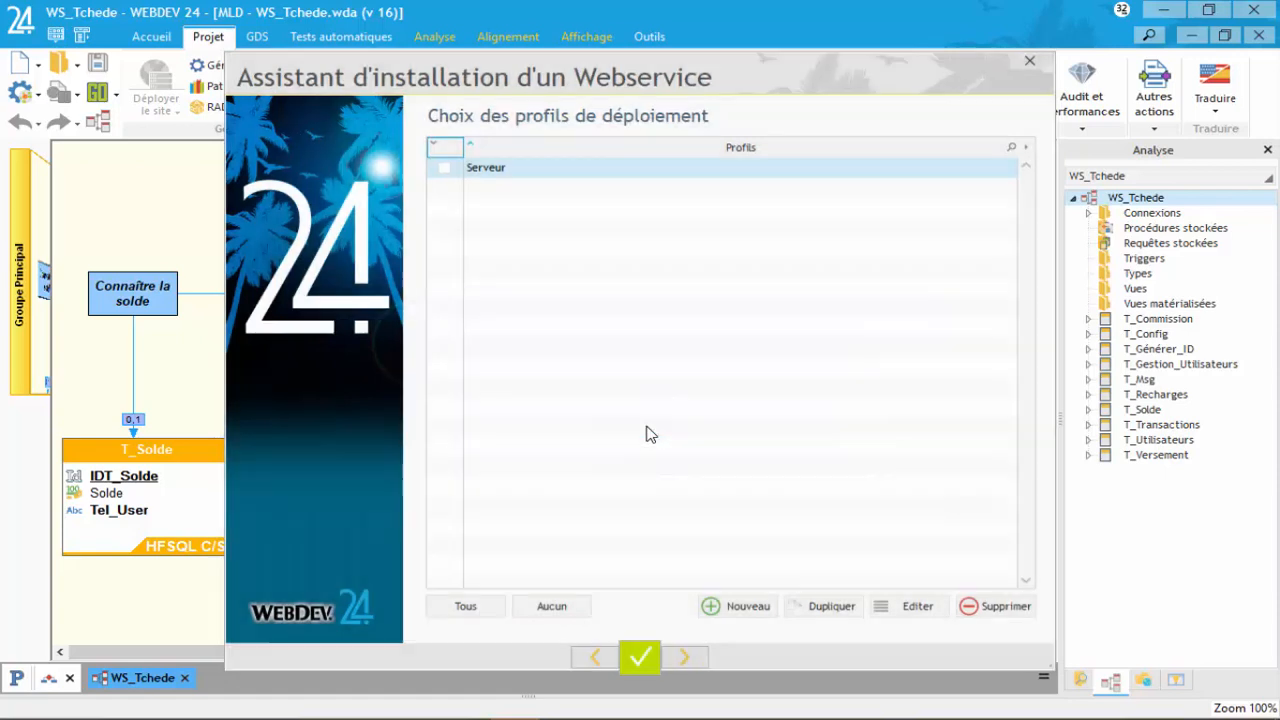
# Reselect the Serveur deployment profile and retry the application server check.
pyautogui.click(446, 172)
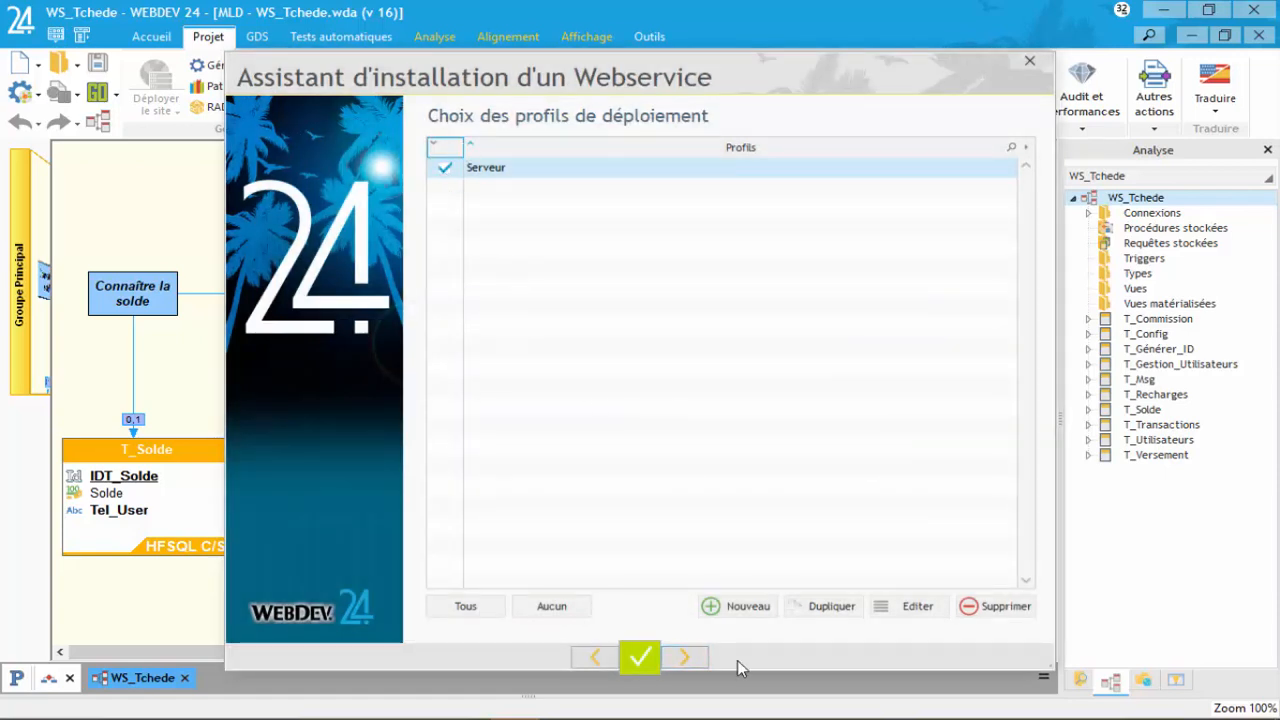
pyautogui.click(686, 657)
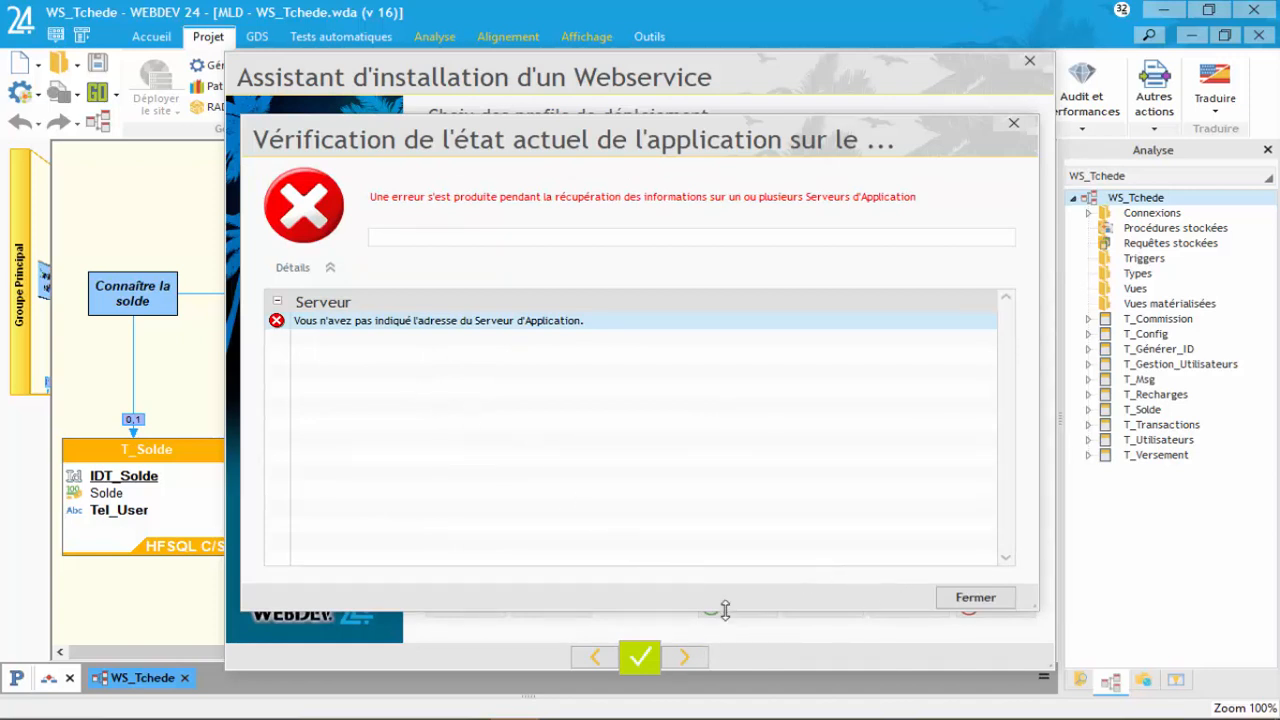
pyautogui.click(966, 603)
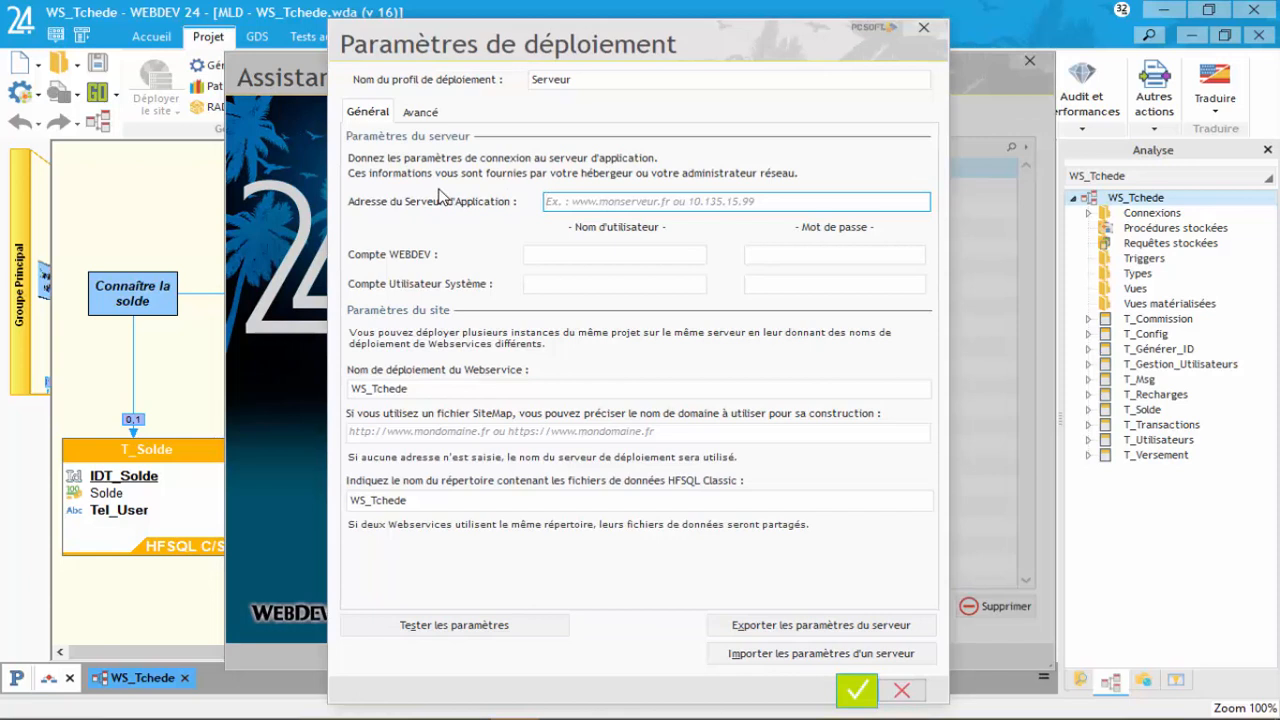
# Set the application server address of the Serveur deployment profile to moko.hfsqlcloud.com.
pyautogui.click(574, 202)
pyautogui.write('mo')
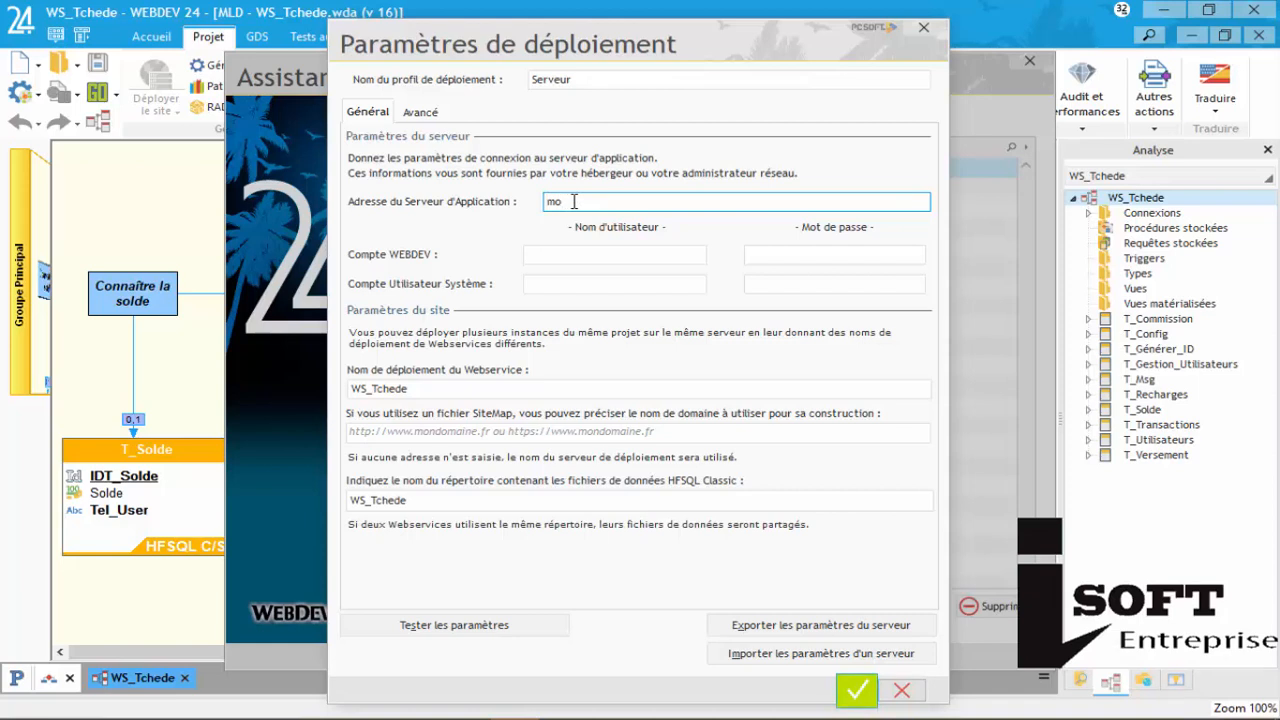
pyautogui.write('ko.hfsqlcloud')
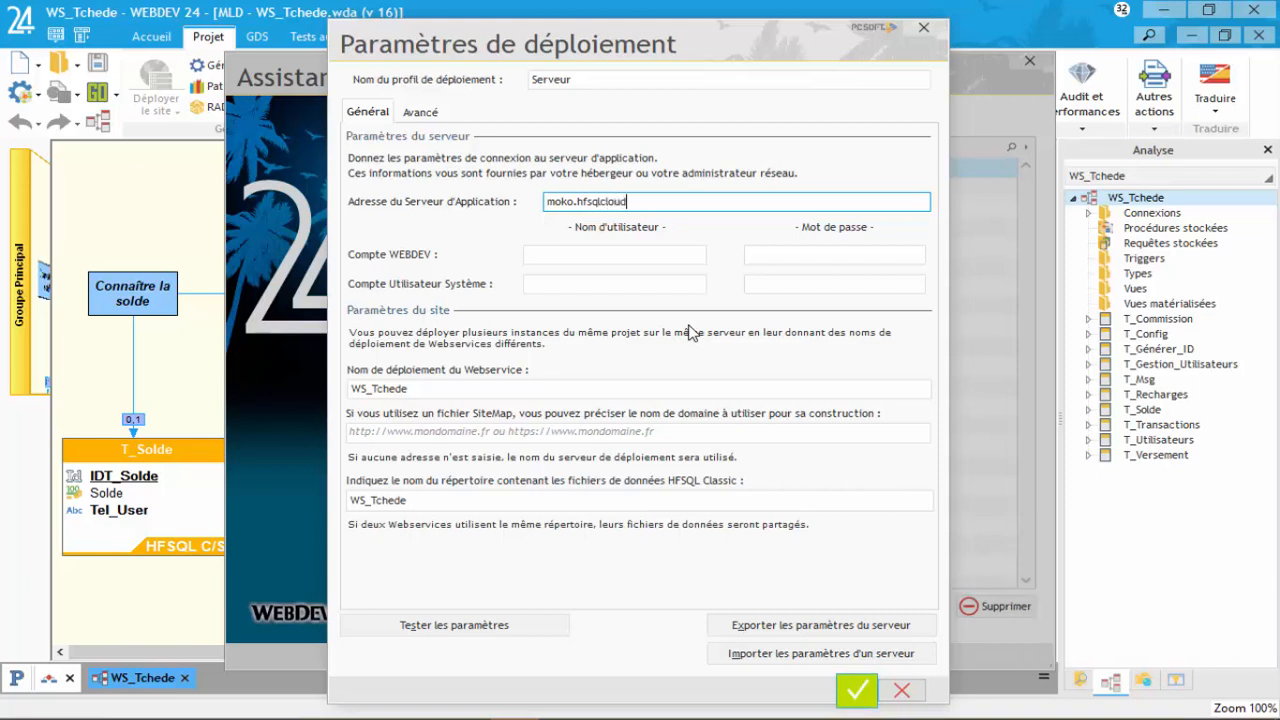
pyautogui.write('.com')
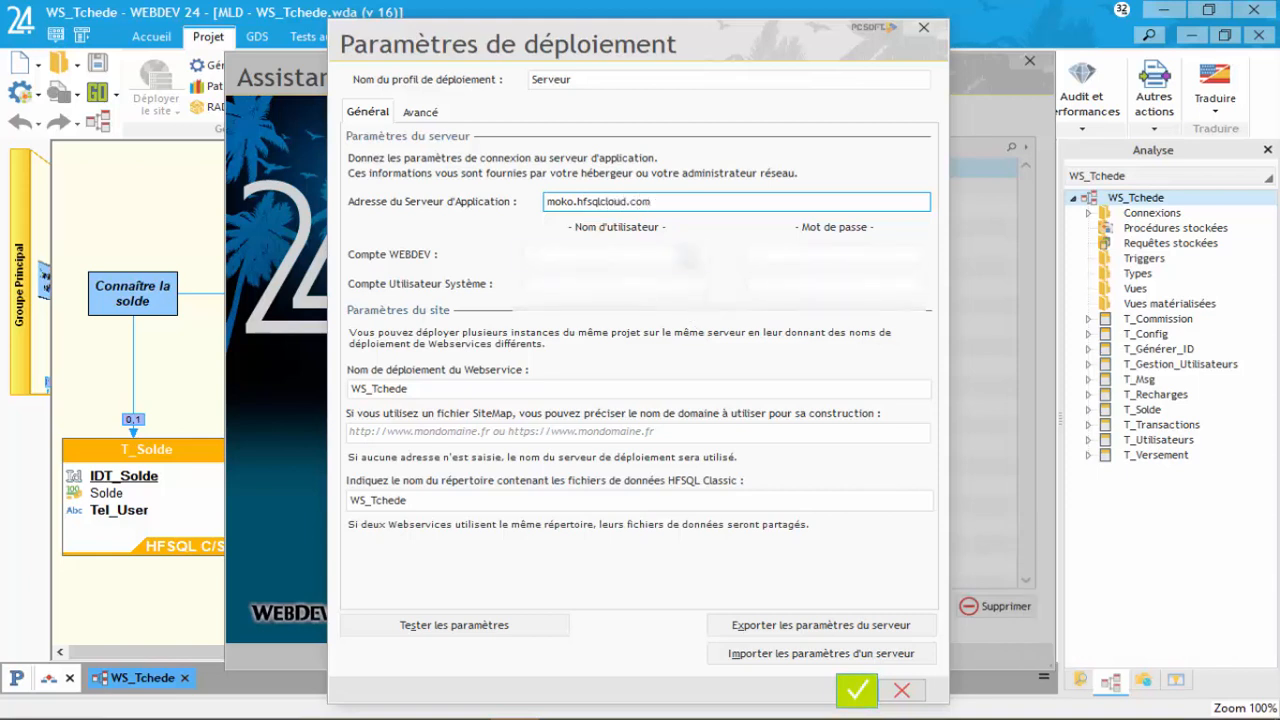
# Enter the user names and passwords for the WEBDEV account and the system user account in the Serveur profile.
pyautogui.click(686, 255)
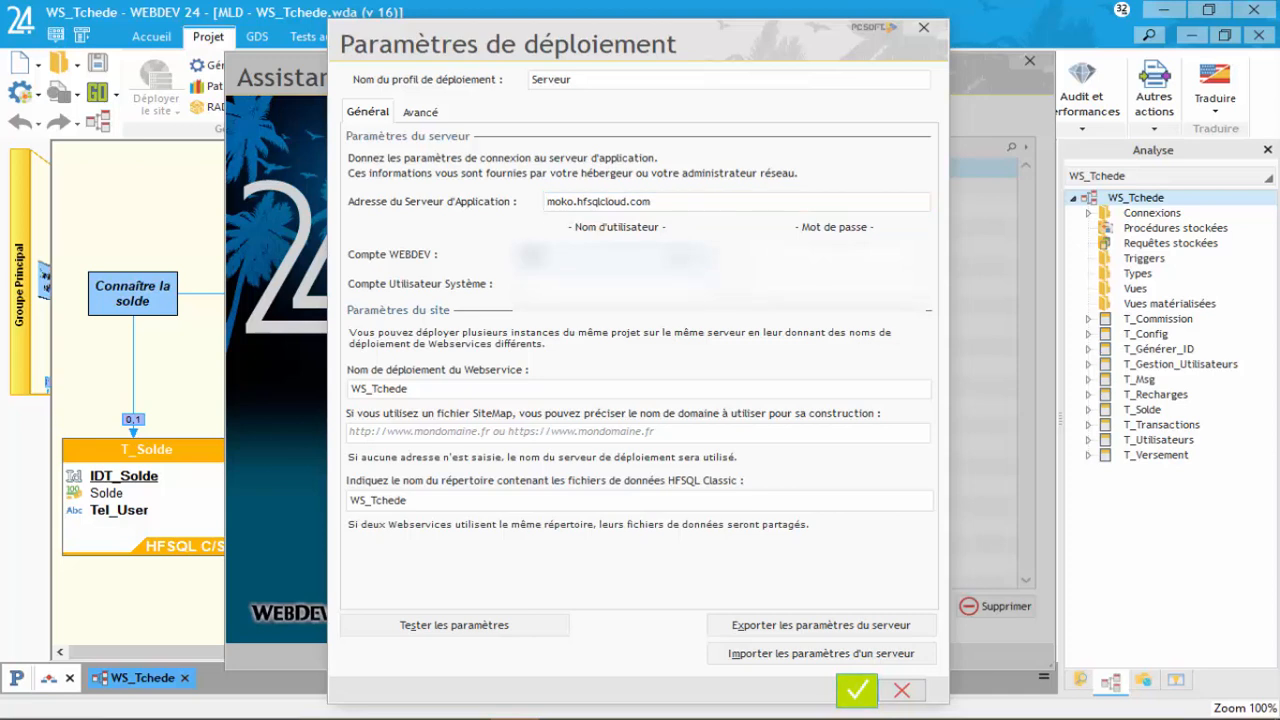
pyautogui.write('n')
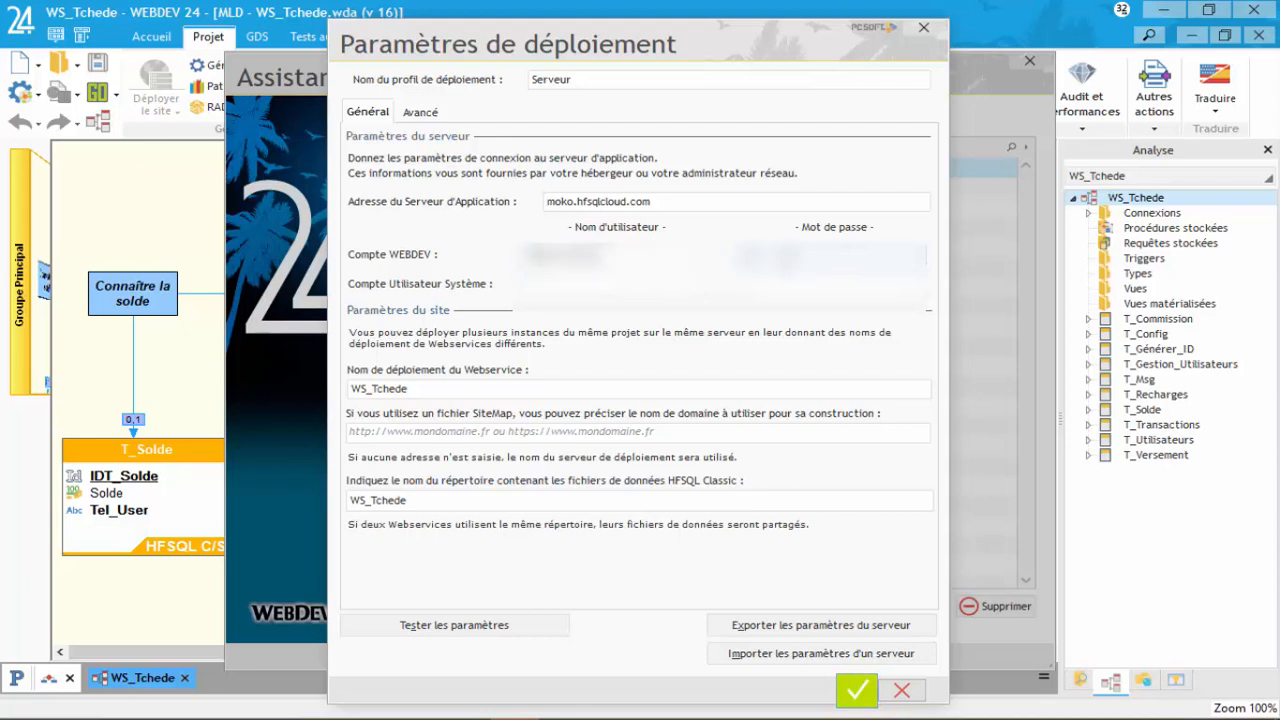
pyautogui.hotkey('ctrl', 'v')
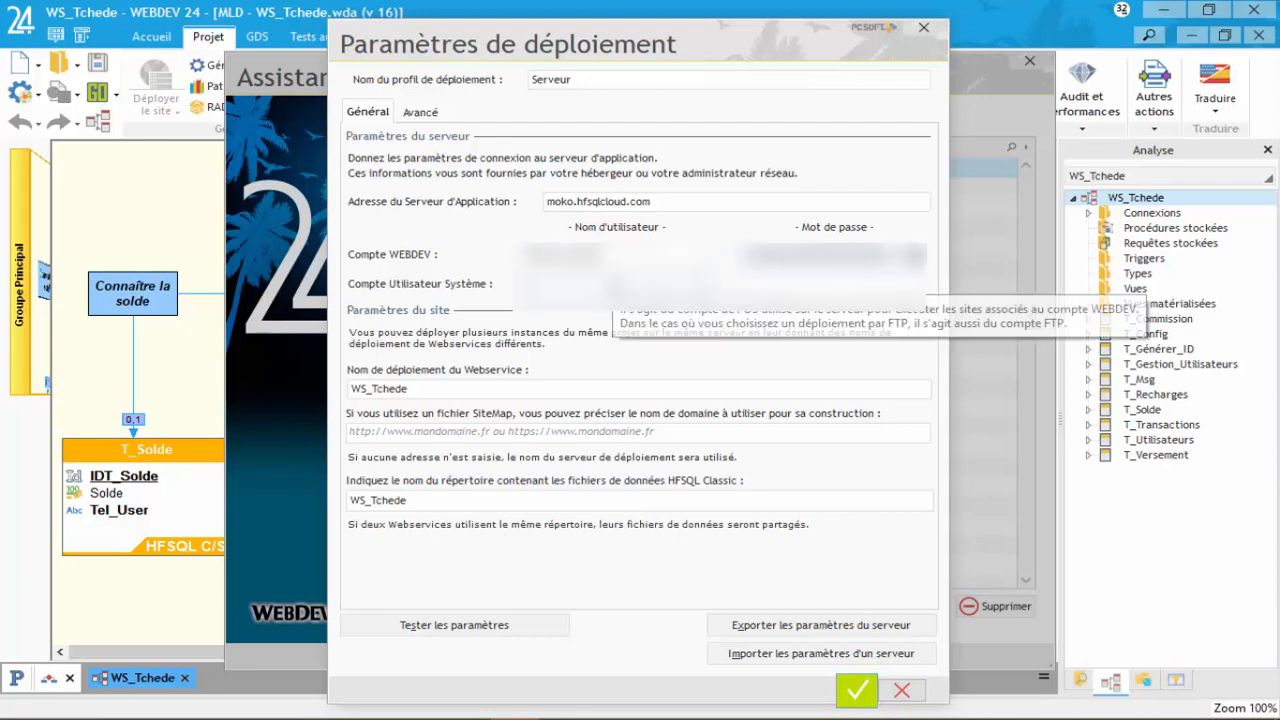
pyautogui.click(560, 255)
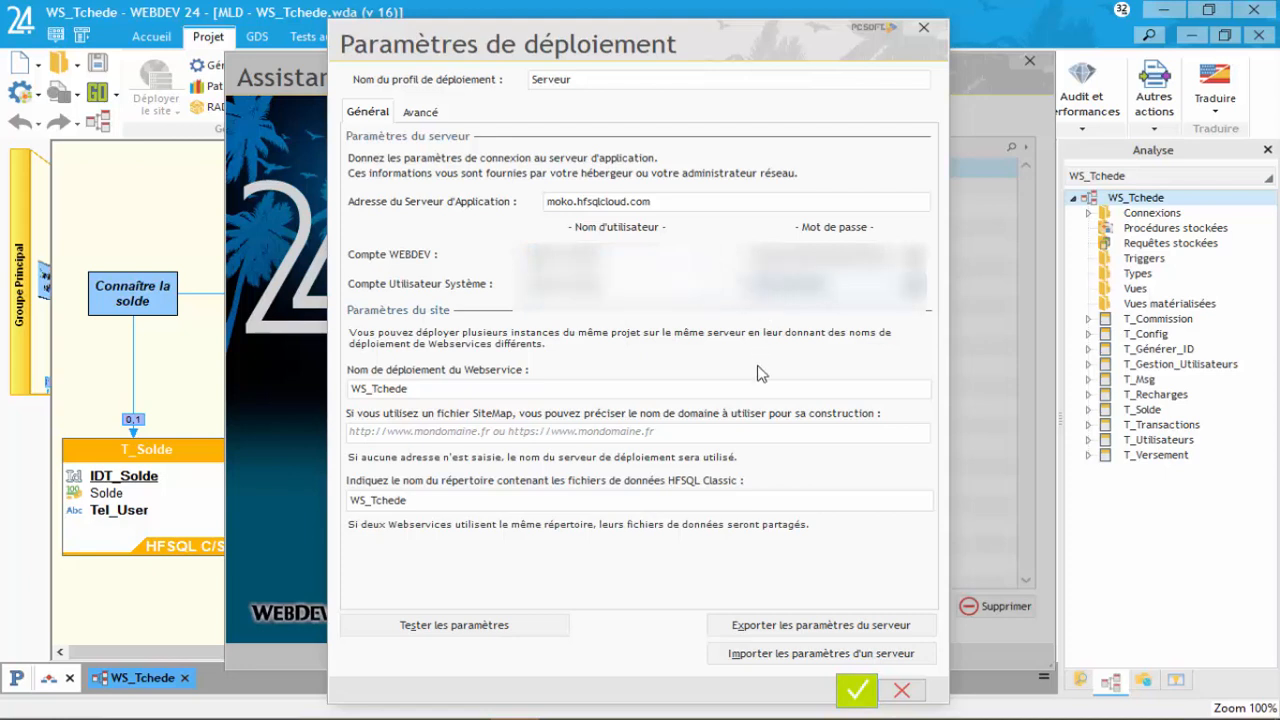
# In the advanced deployment settings, choose passive FTP, enable HTTPS for the installation commands, and set the transfer mode to HTTP.
pyautogui.click(422, 113)
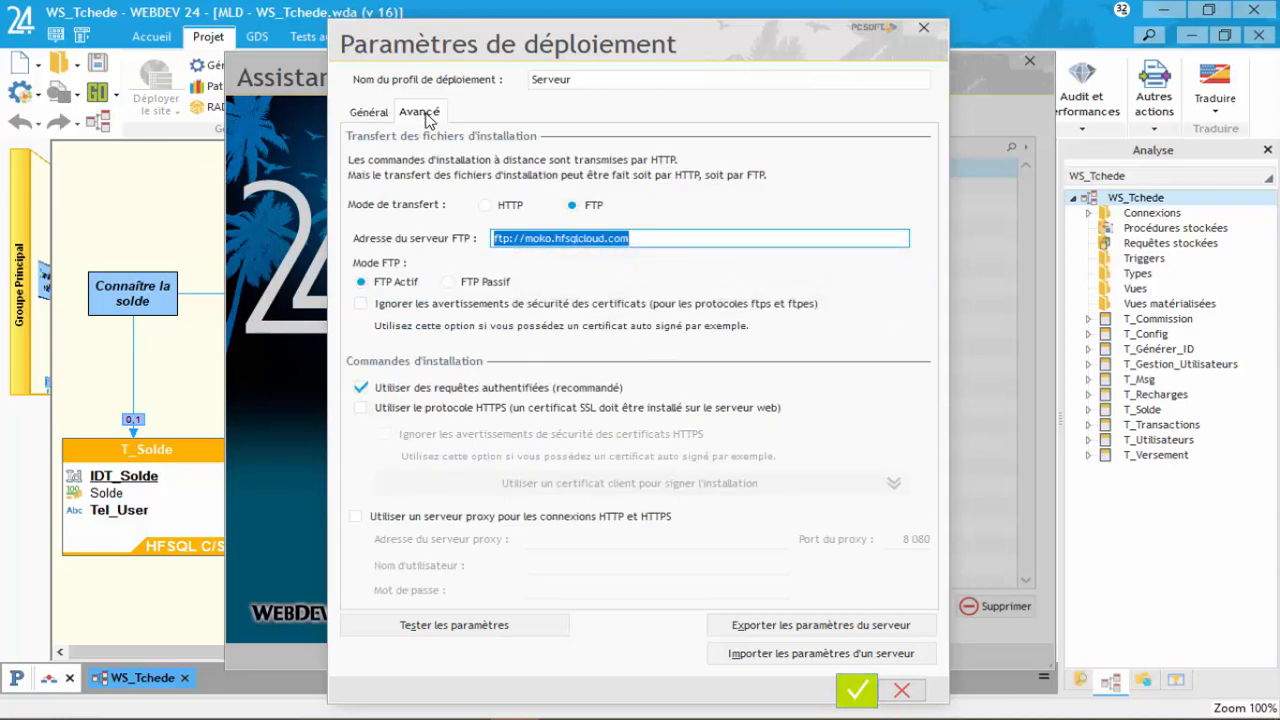
pyautogui.click(511, 206)
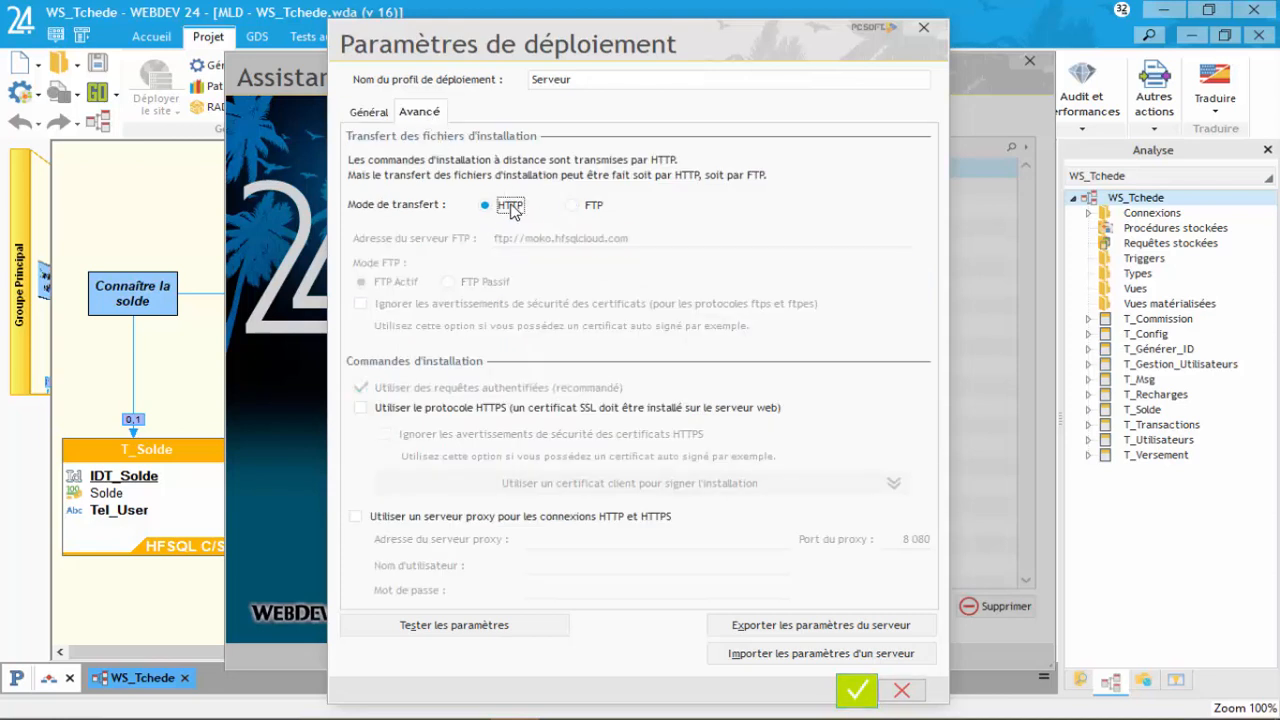
pyautogui.click(569, 206)
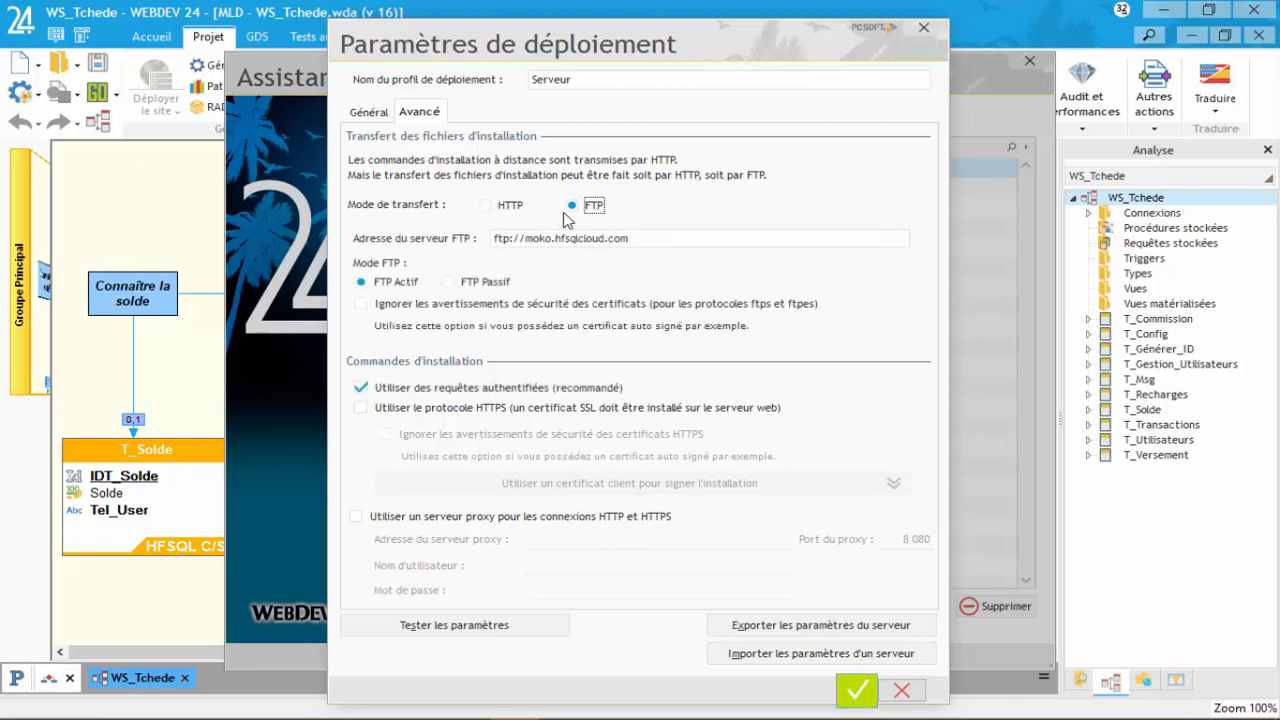
pyautogui.click(500, 284)
pyautogui.click(362, 410)
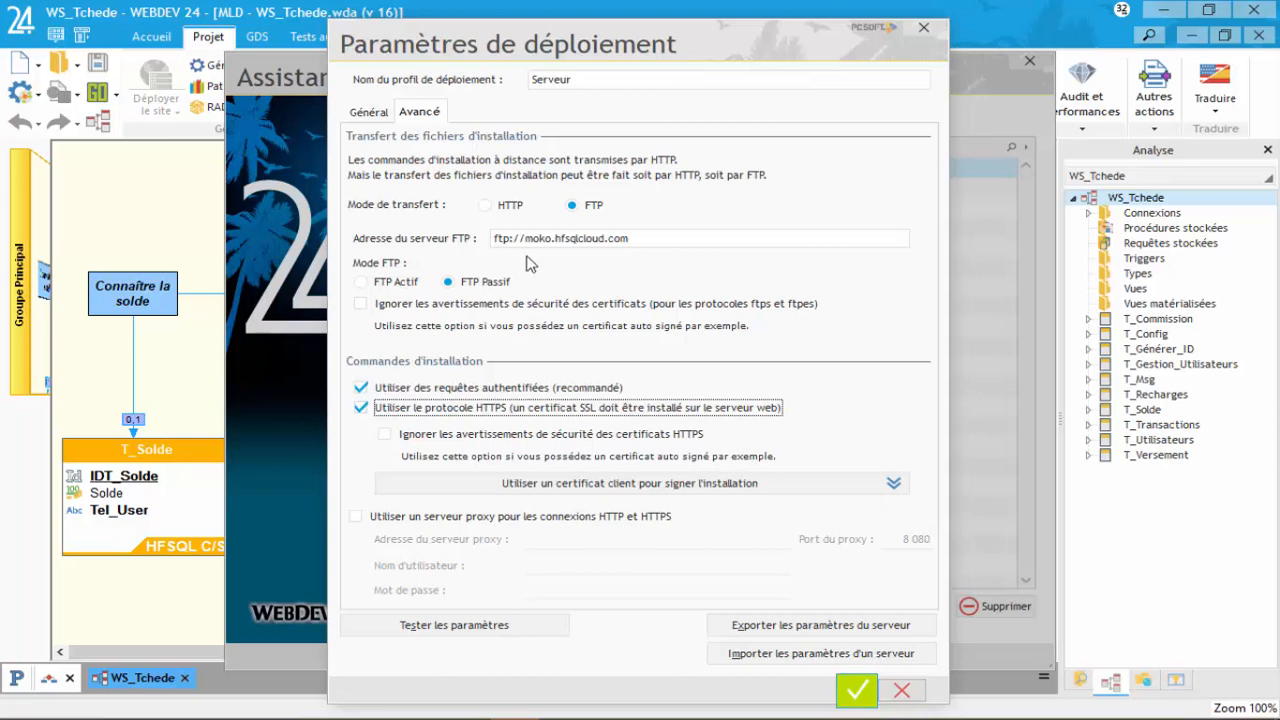
pyautogui.click(510, 206)
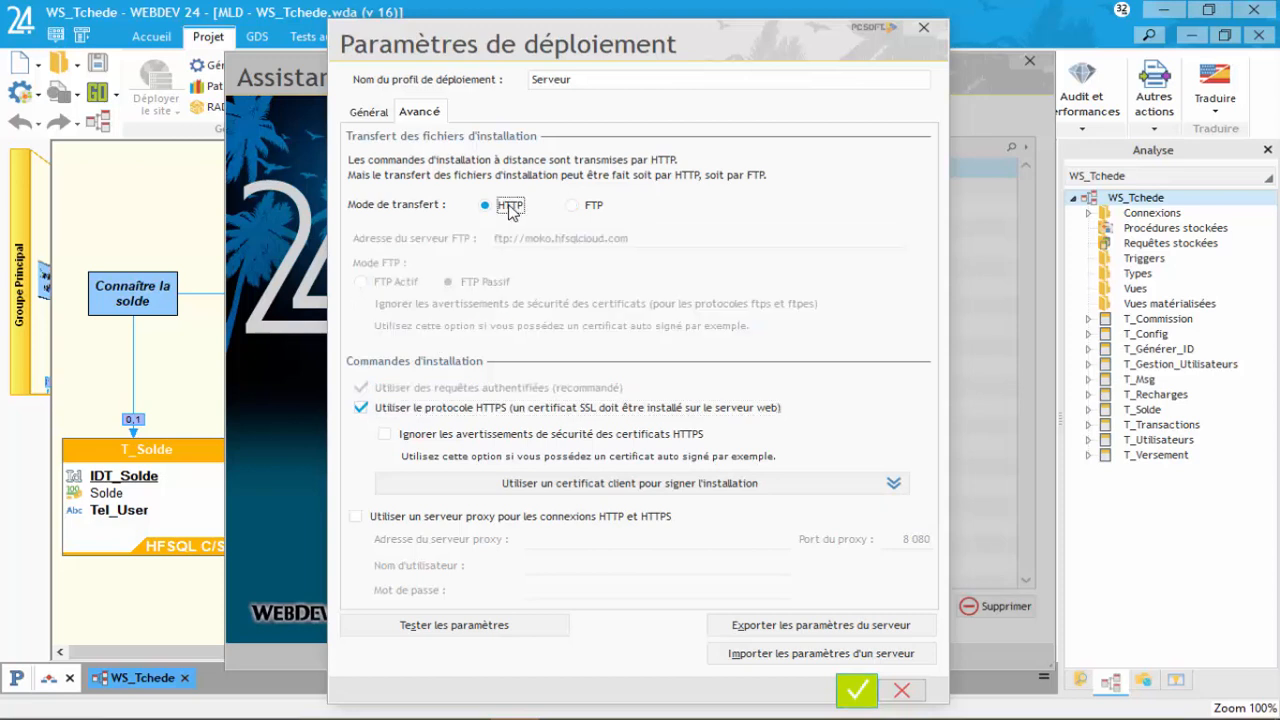
# Test the deployment parameters for moko.hfsqlcloud.com twice, closing each test report.
pyautogui.click(486, 628)
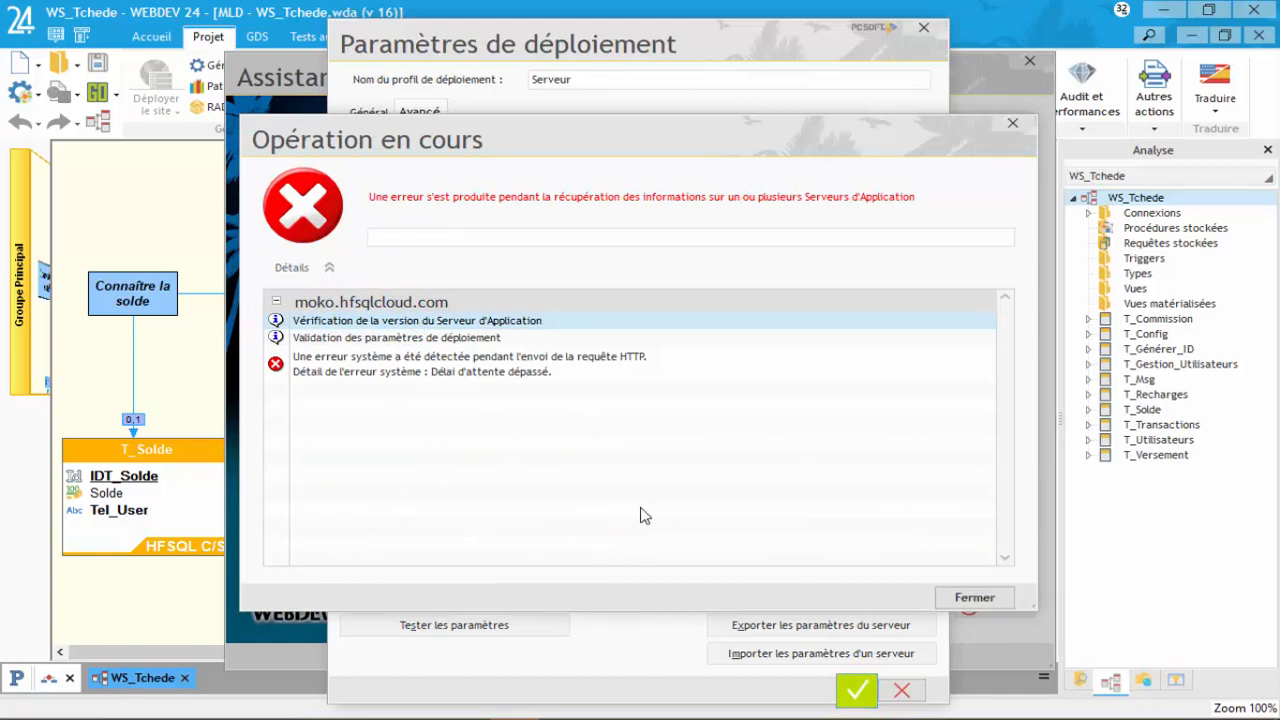
pyautogui.click(972, 598)
pyautogui.click(518, 628)
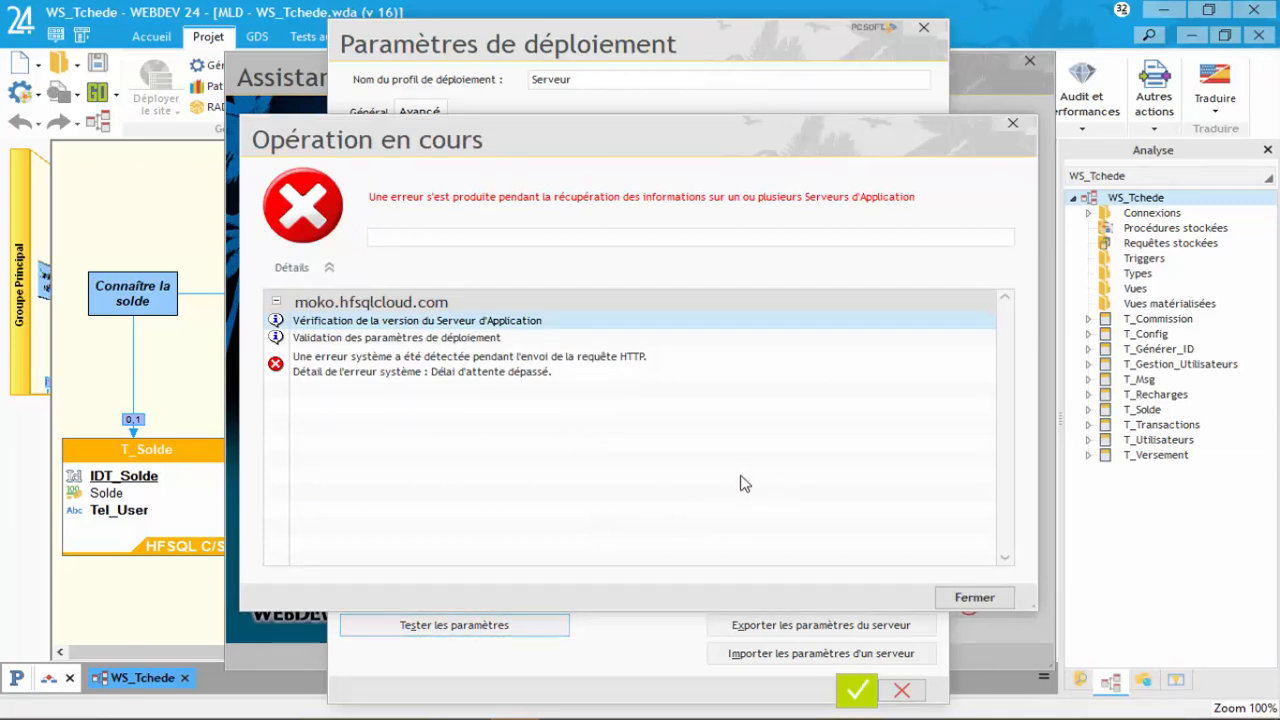
pyautogui.click(970, 598)
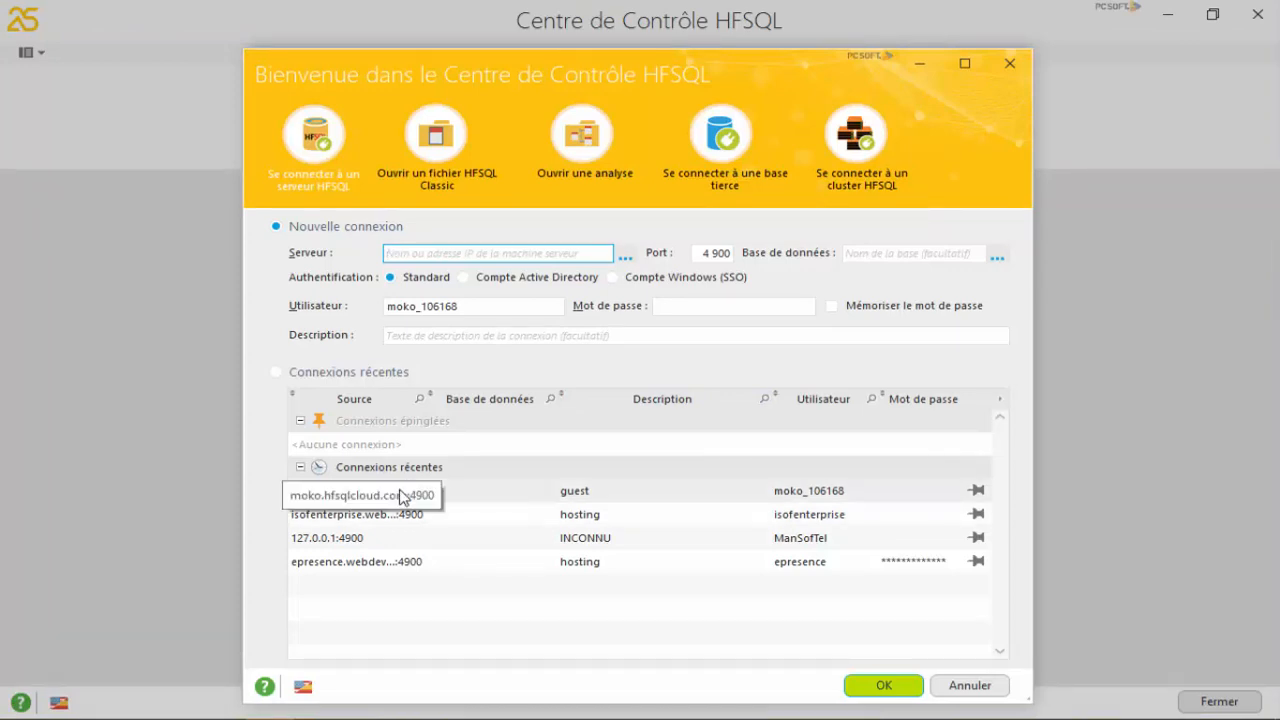
# Switch to the Centre de Contrôle HFSQL and sign in to the recent moko.hfsqlcloud.com:4900 connection with the account password.
pyautogui.click(372, 374)
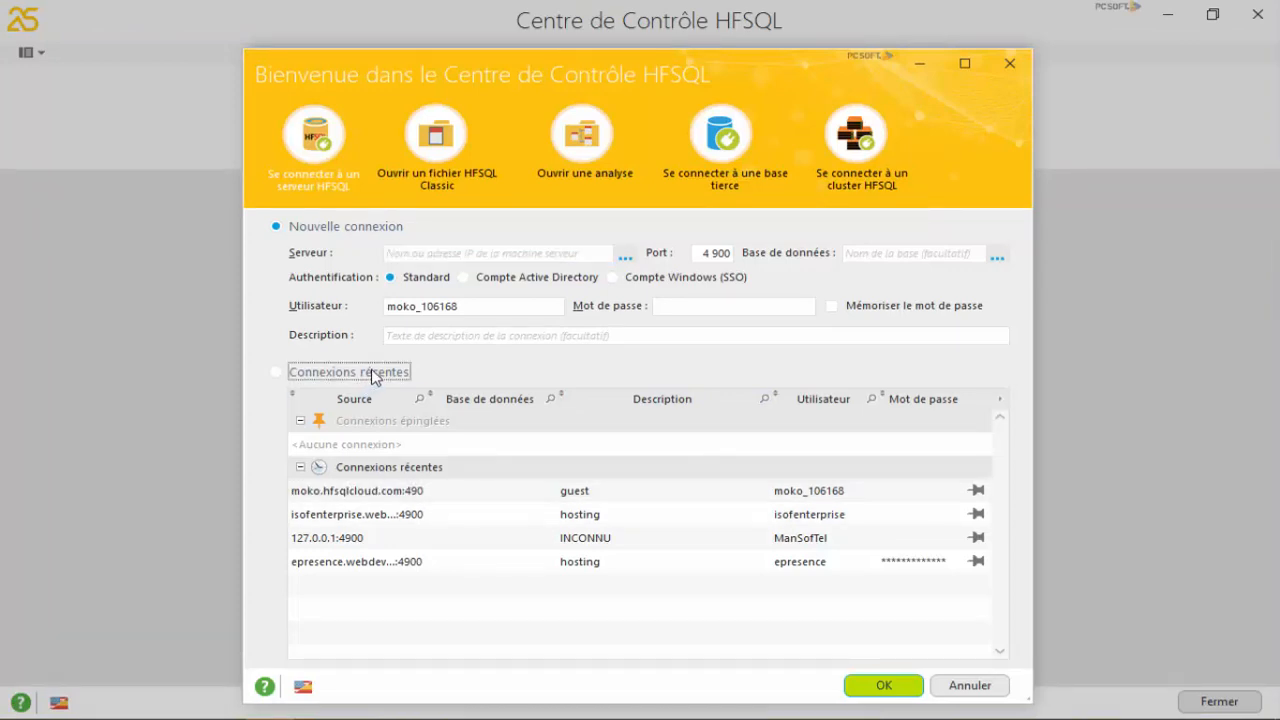
pyautogui.click(418, 492)
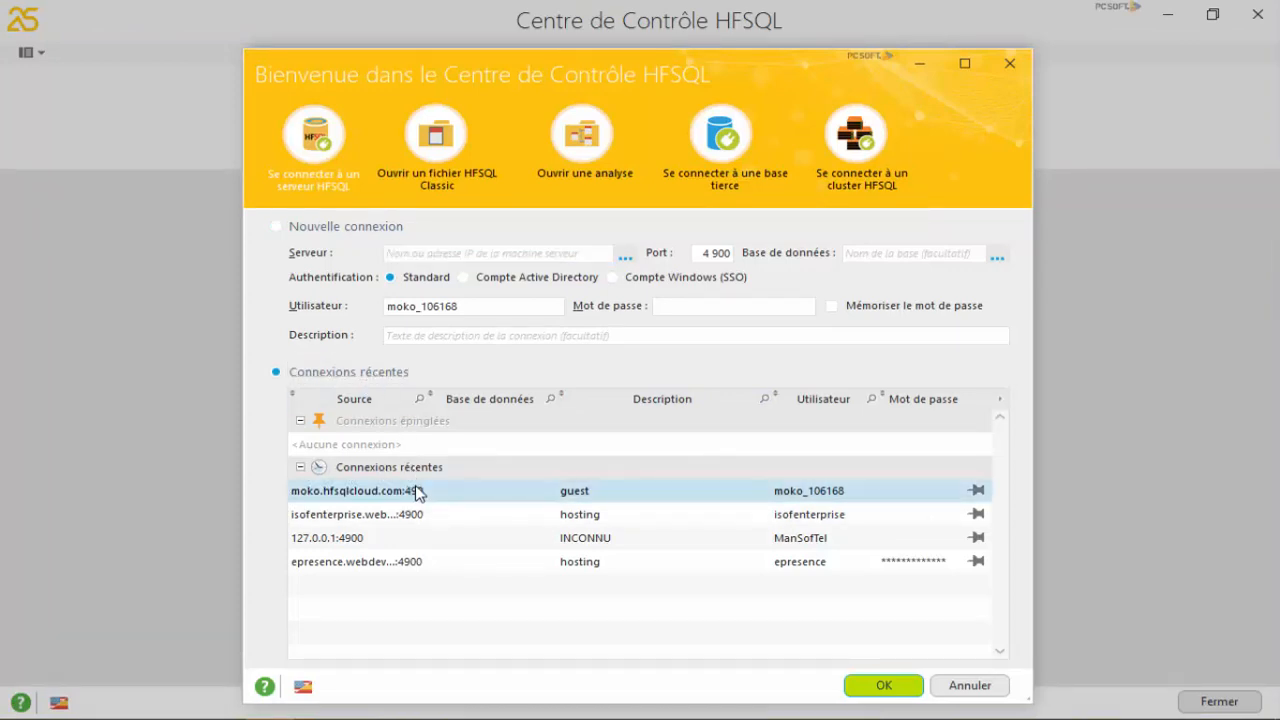
pyautogui.click(885, 686)
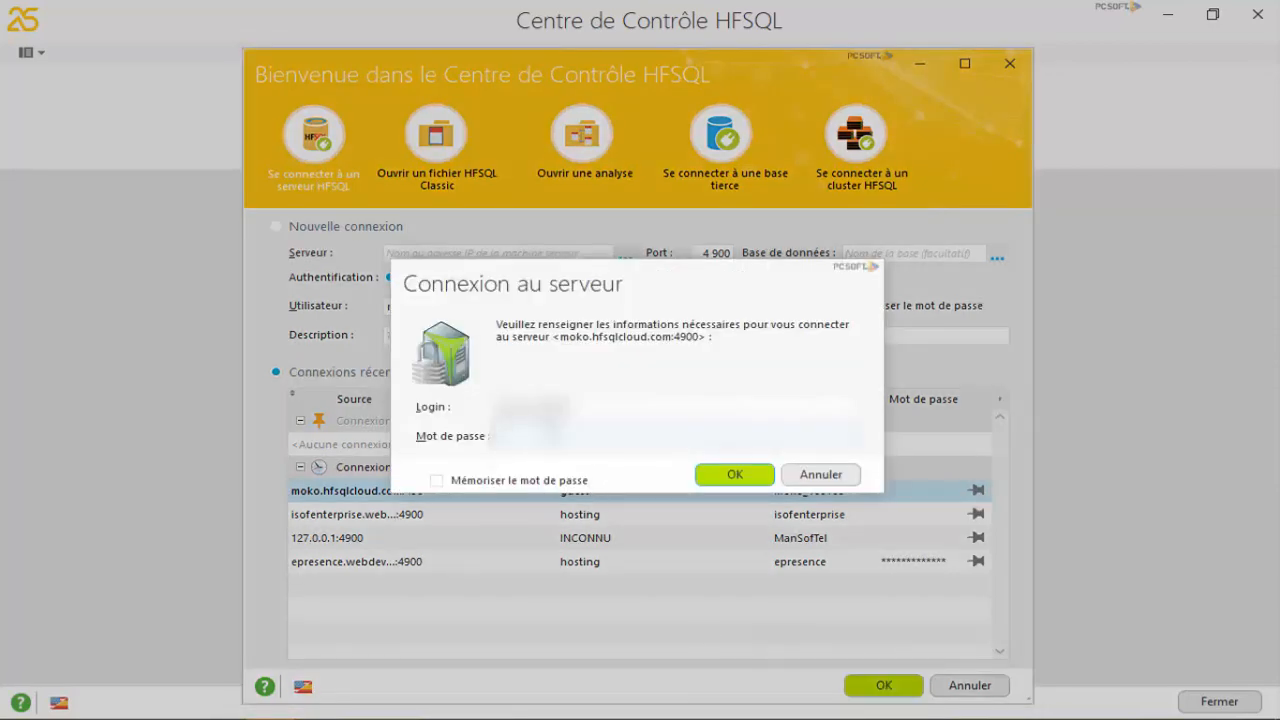
pyautogui.hotkey('ctrl', 'v')
pyautogui.hotkey('ctrl', 'v')
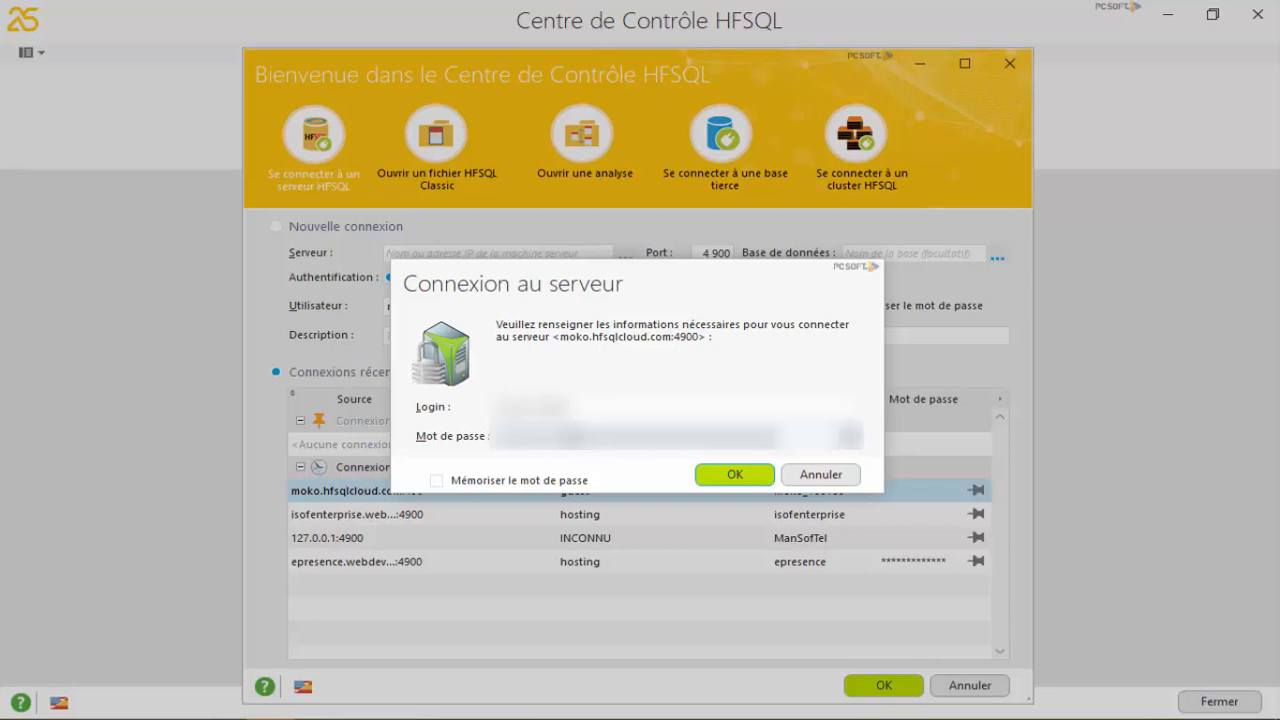
pyautogui.press('BackSpace')
pyautogui.press('BackSpace')
pyautogui.press('BackSpace')
pyautogui.press('BackSpace')
pyautogui.press('BackSpace')
pyautogui.press('BackSpace')
pyautogui.press('BackSpace')
pyautogui.press('BackSpace')
pyautogui.press('BackSpace')
pyautogui.press('BackSpace')
pyautogui.press('BackSpace')
pyautogui.press('BackSpace')
pyautogui.press('BackSpace')
pyautogui.press('BackSpace')
pyautogui.press('BackSpace')
pyautogui.press('BackSpace')
pyautogui.press('BackSpace')
pyautogui.press('BackSpace')
pyautogui.press('BackSpace')
pyautogui.press('BackSpace')
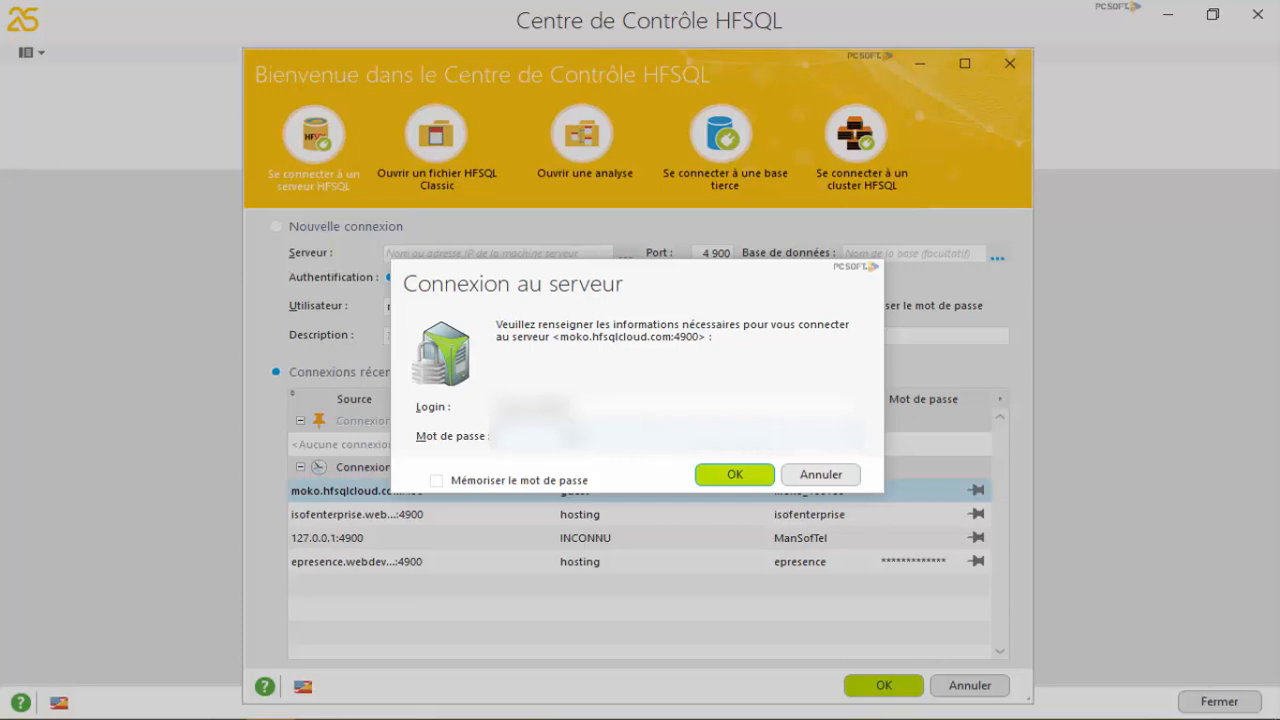
pyautogui.hotkey('ctrl', 'v')
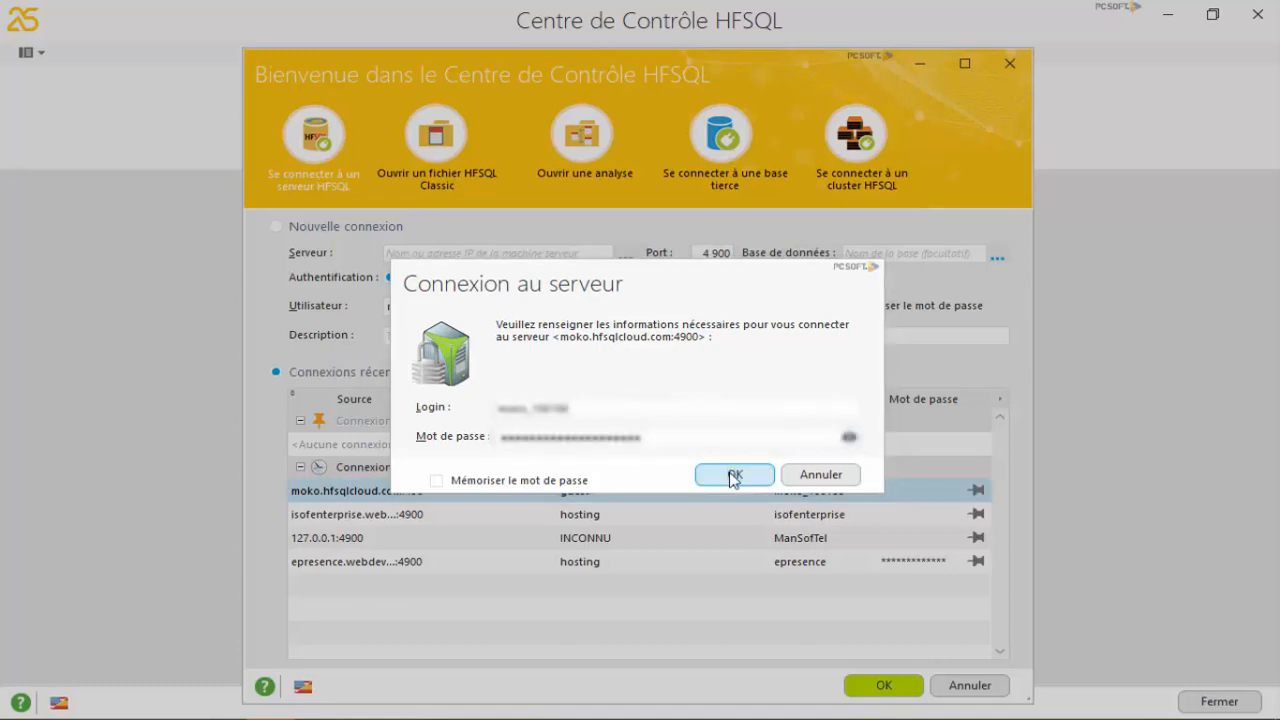
pyautogui.click(735, 474)
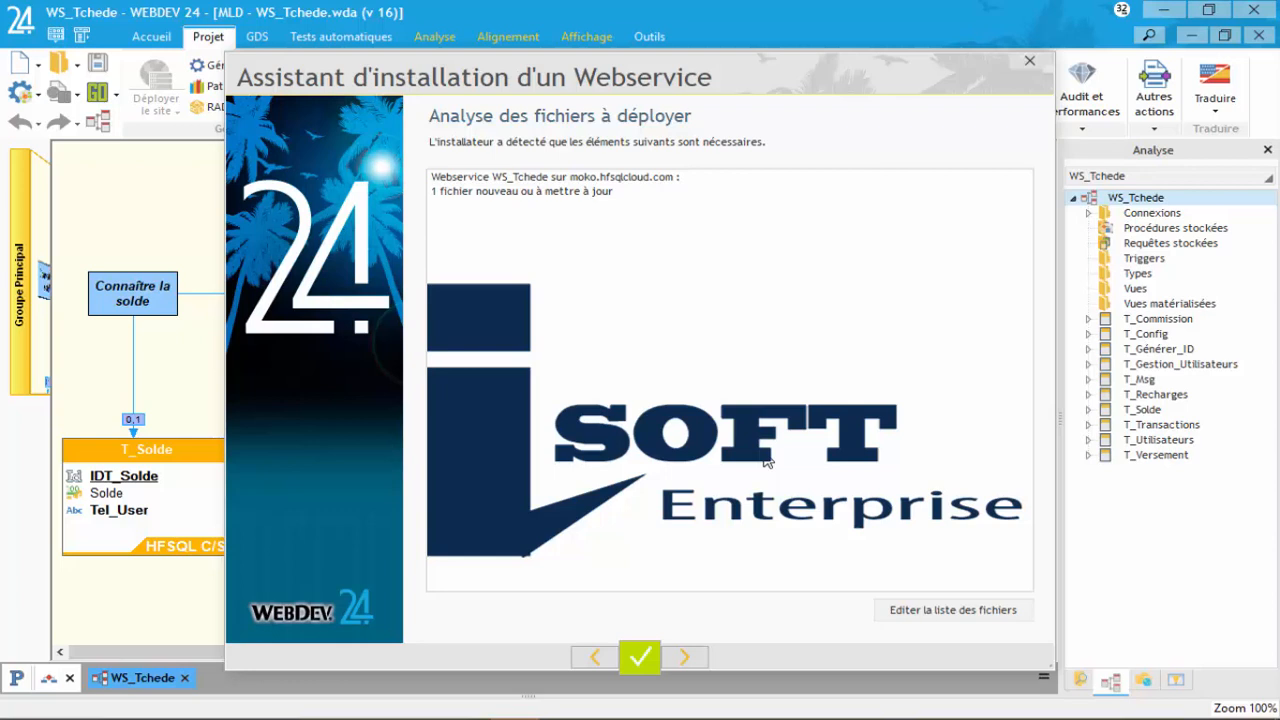
# Back in the WEBDEV installation assistant, keep the default options on the remaining pages and launch the Webservice installation with its details expanded.
pyautogui.click(698, 666)
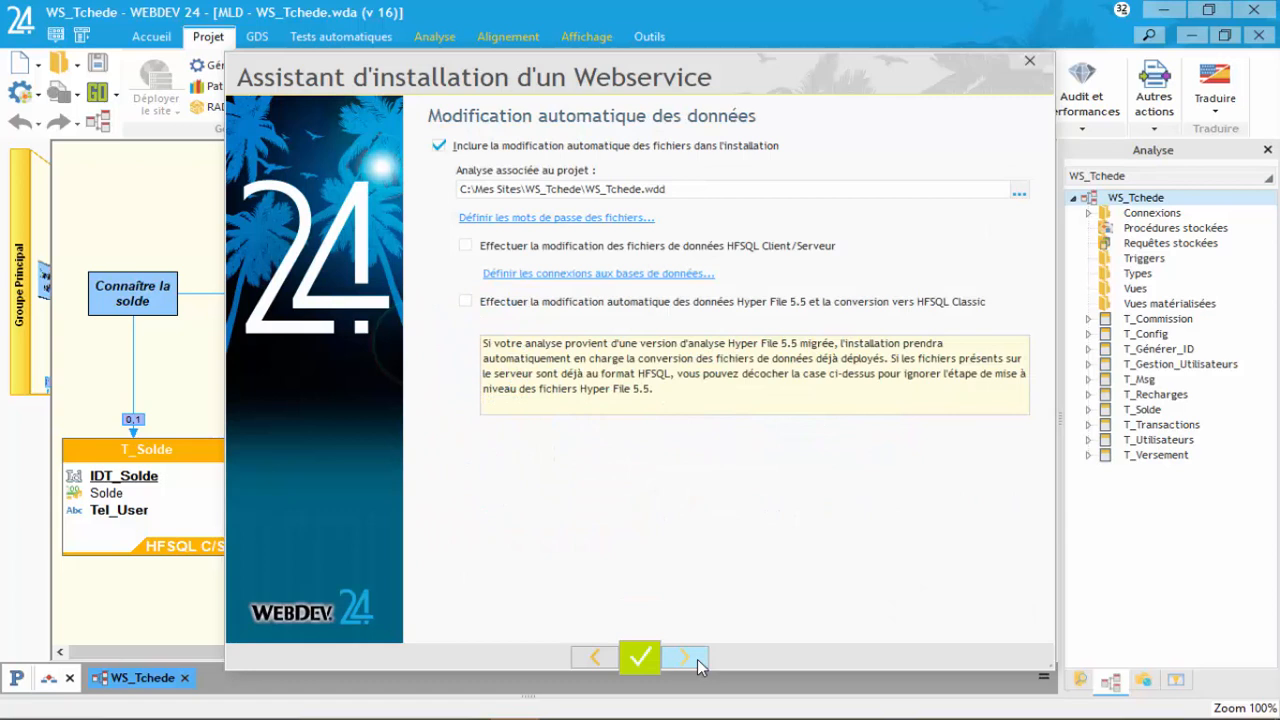
pyautogui.click(698, 666)
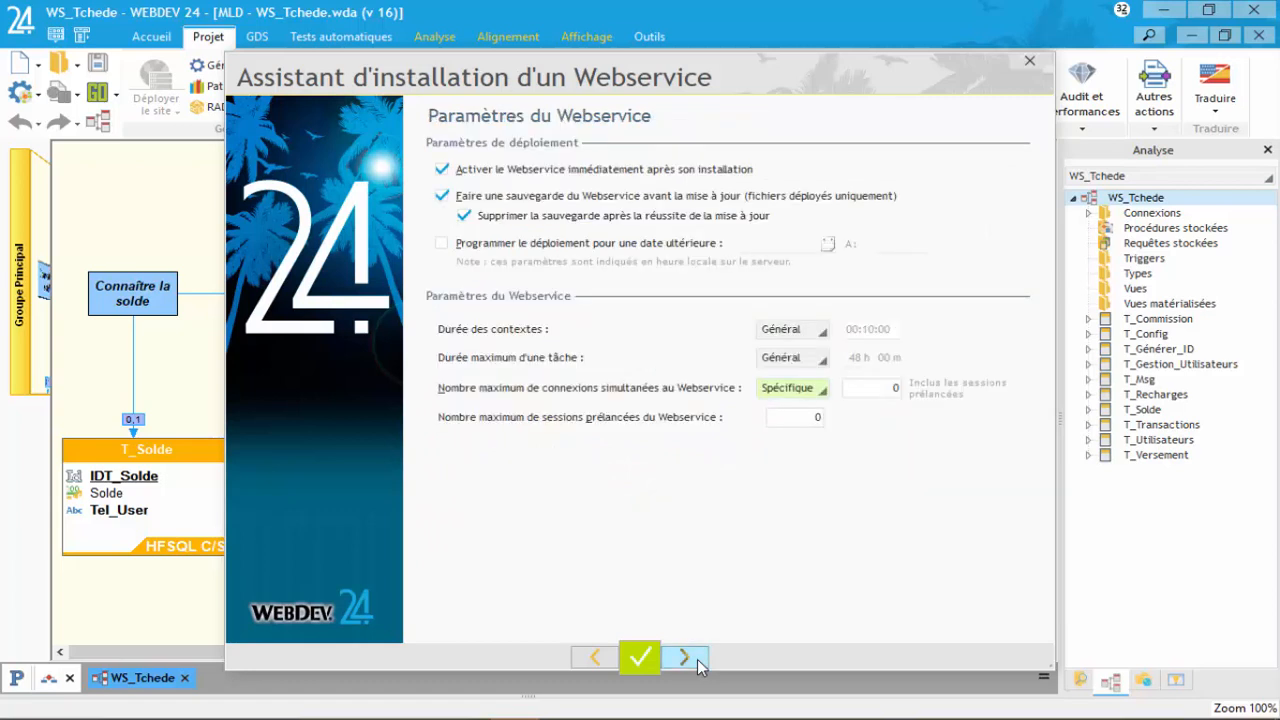
pyautogui.click(698, 666)
pyautogui.click(698, 666)
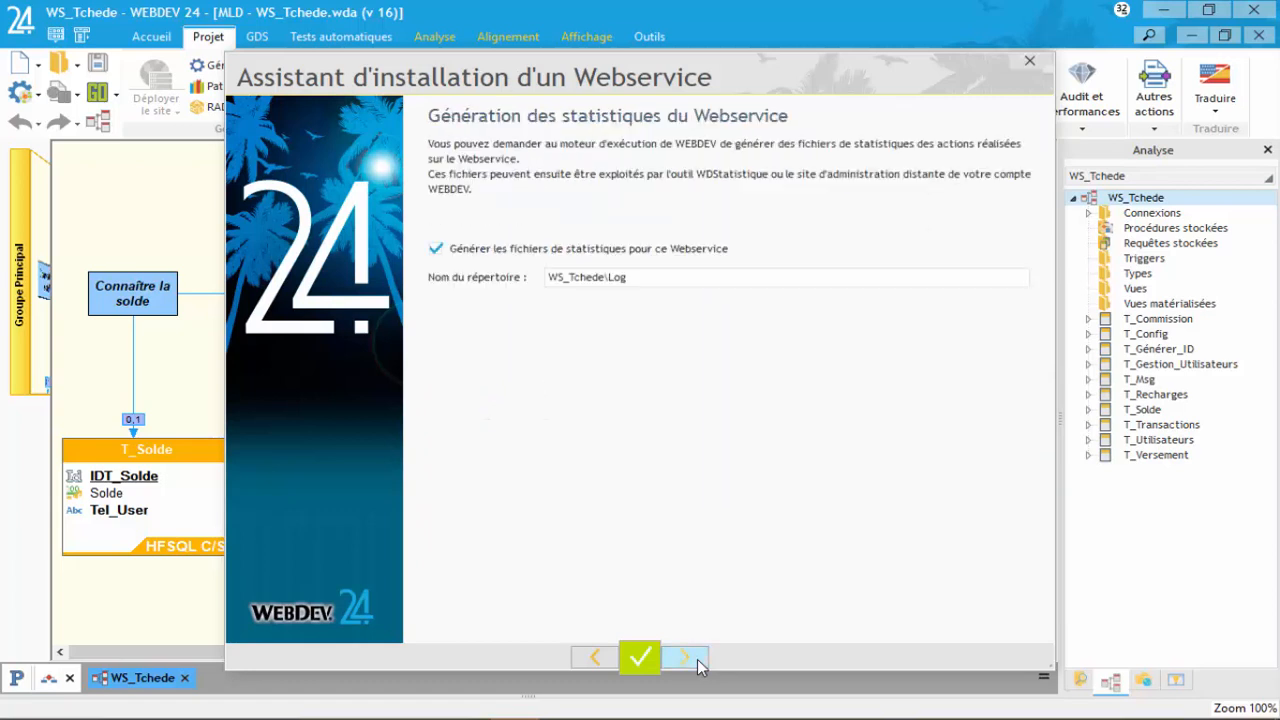
pyautogui.click(698, 666)
pyautogui.click(697, 659)
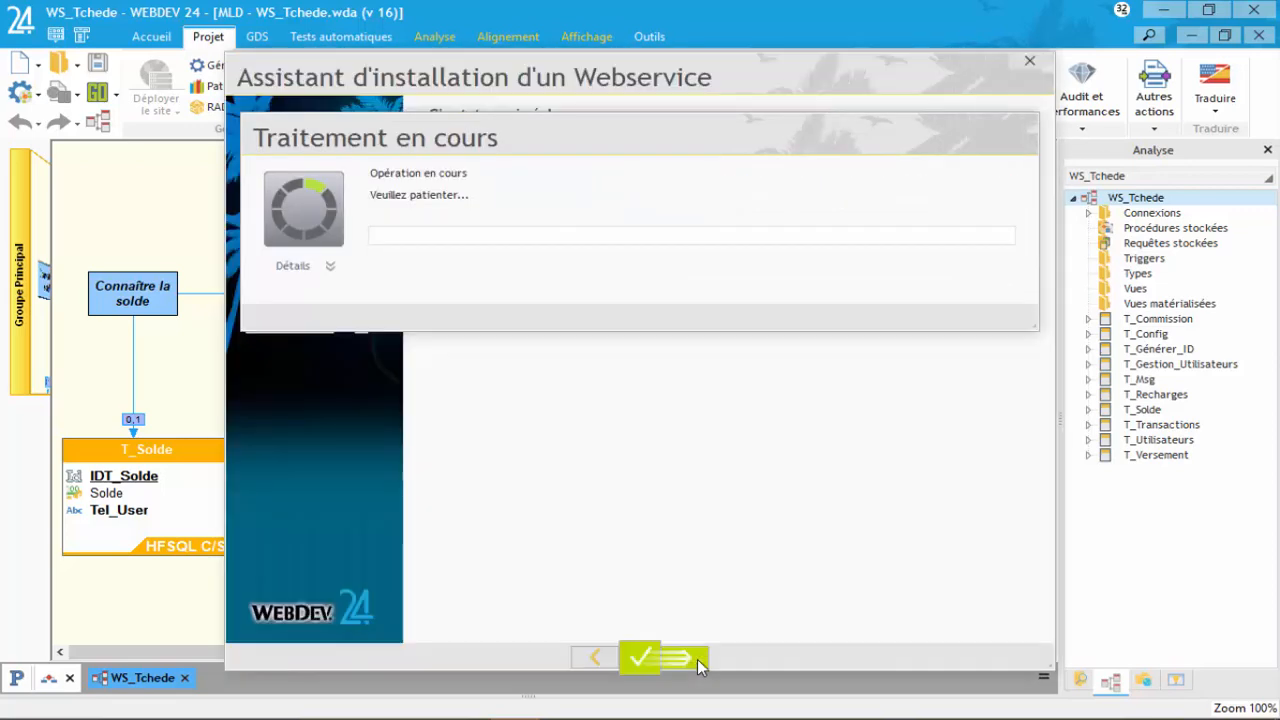
pyautogui.click(328, 266)
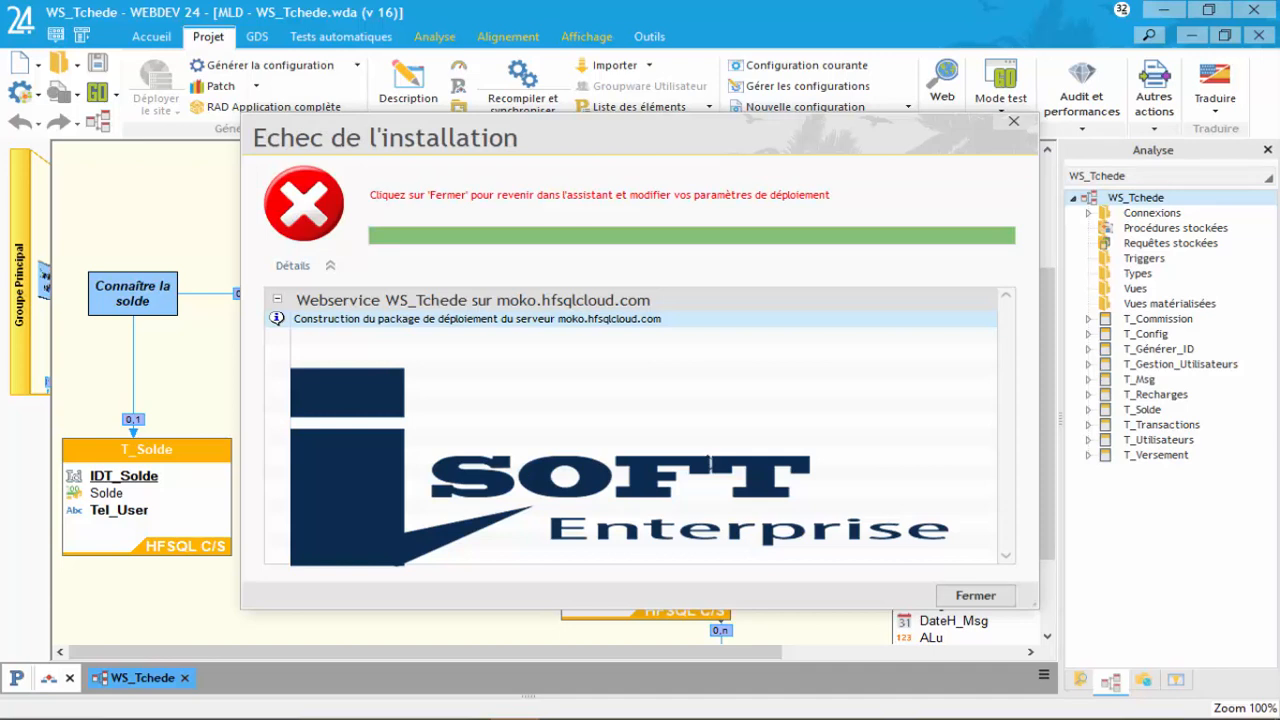
# Dismiss each installation report and relaunch the Webservice installation from the final assistant page, two times in total.
pyautogui.hotkey('alt', 'Tab')
pyautogui.hotkey('alt', 'Tab')
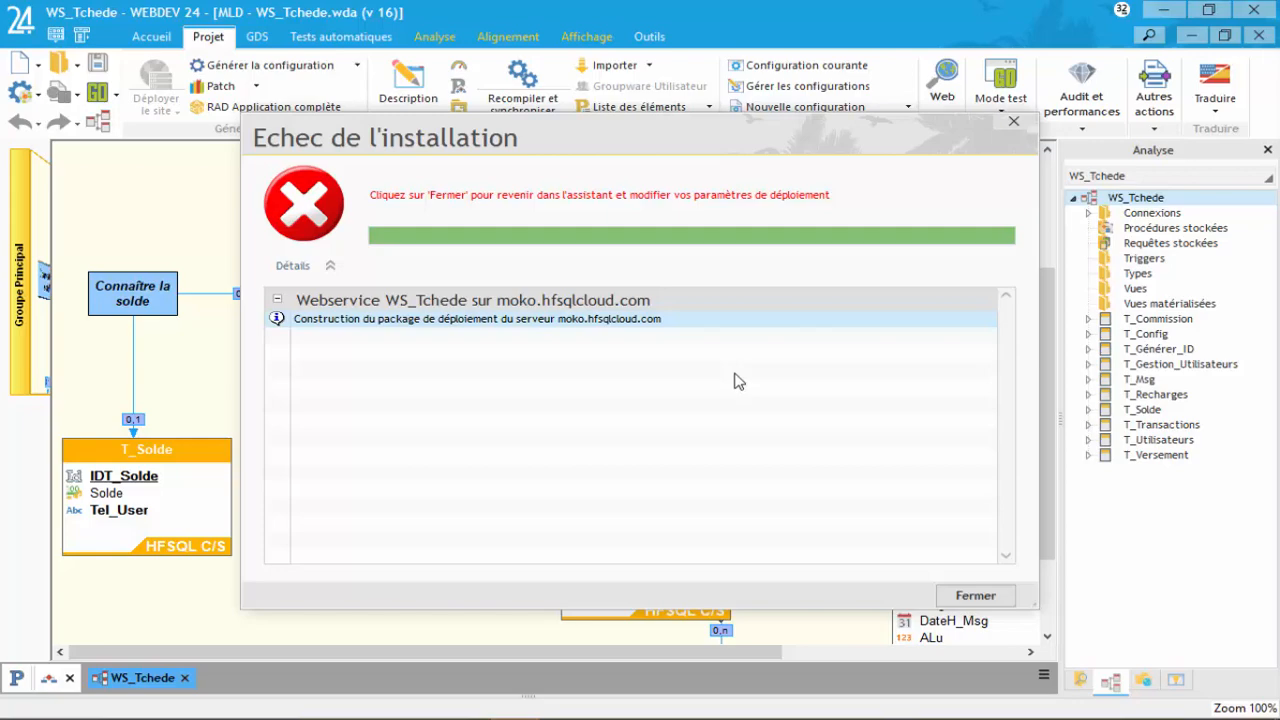
pyautogui.click(952, 597)
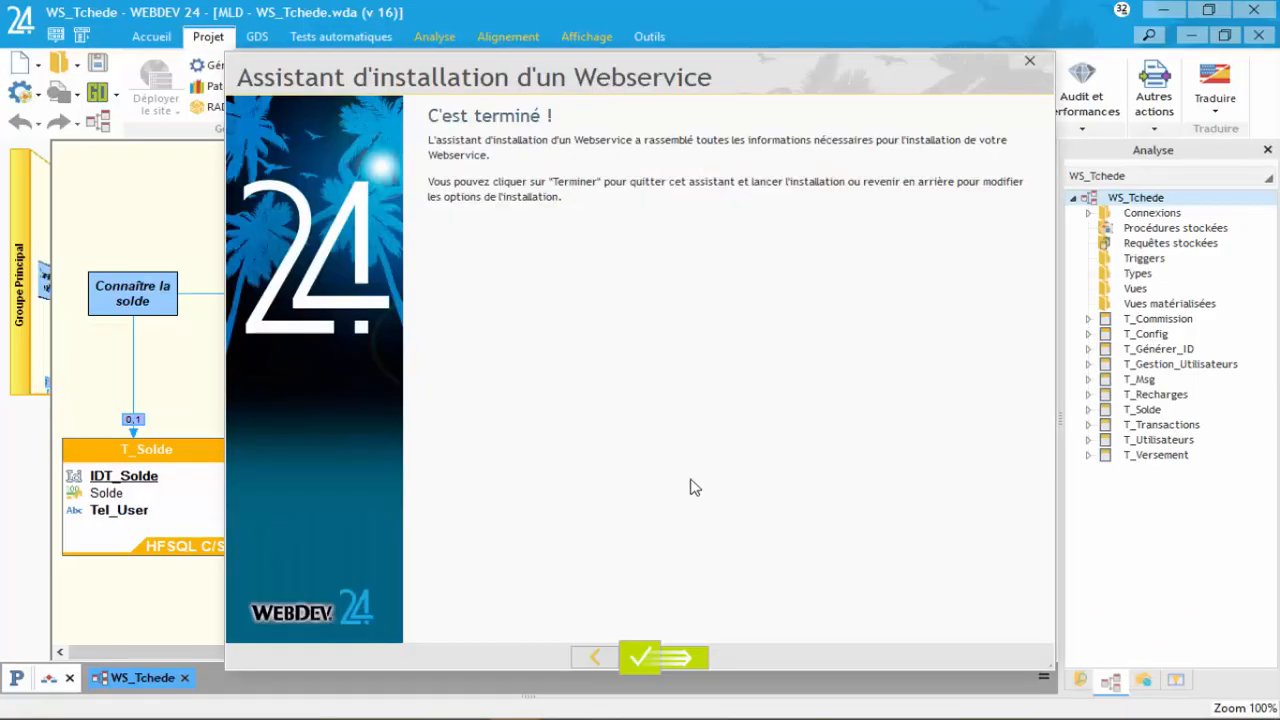
pyautogui.click(697, 660)
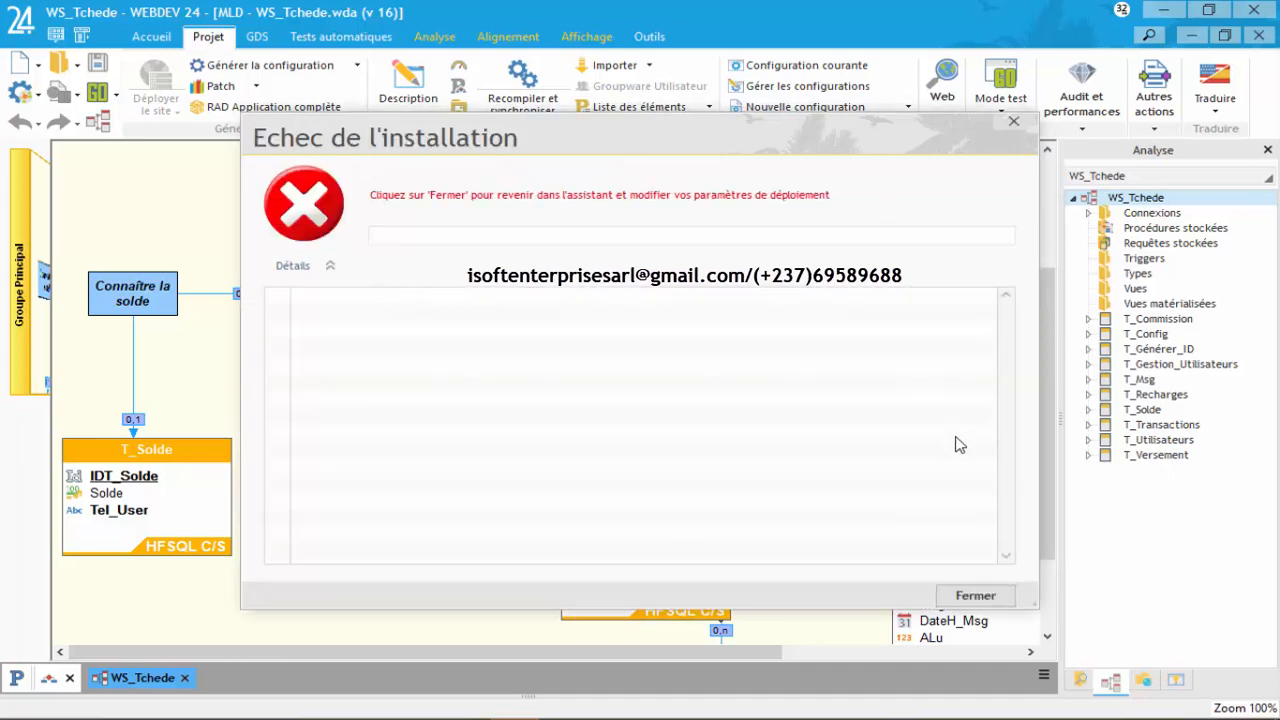
pyautogui.click(975, 596)
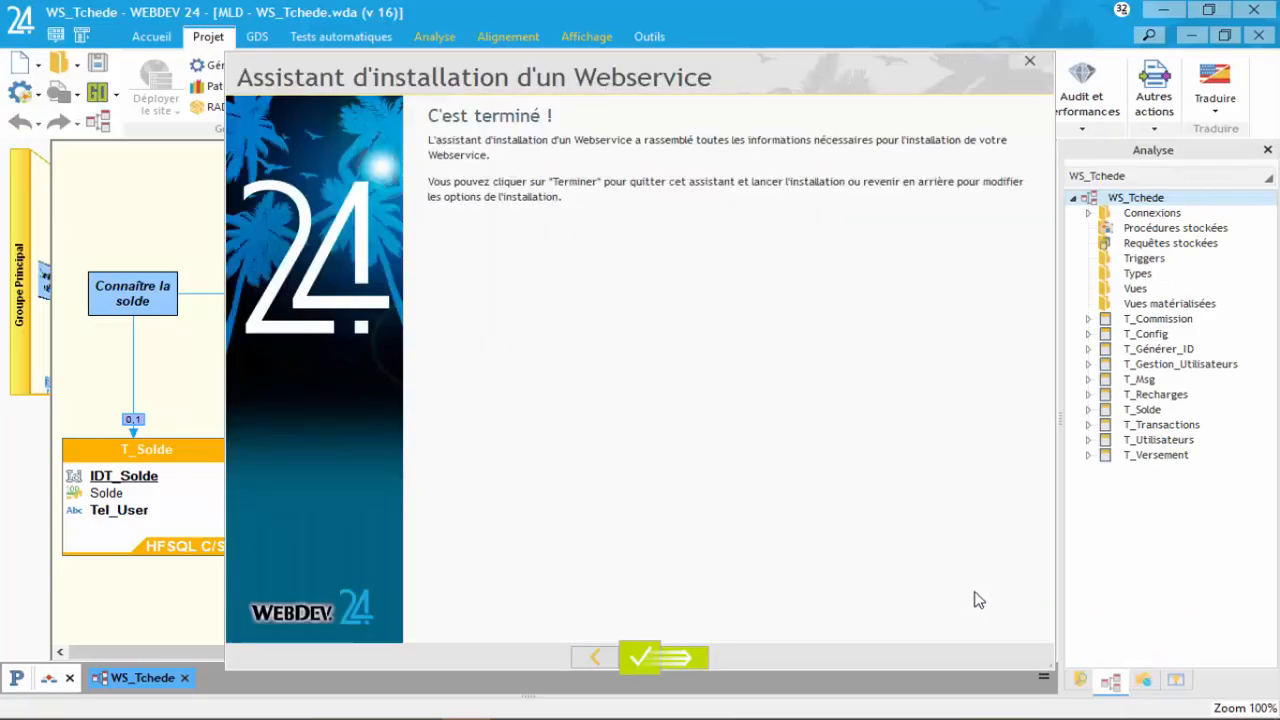
pyautogui.click(690, 657)
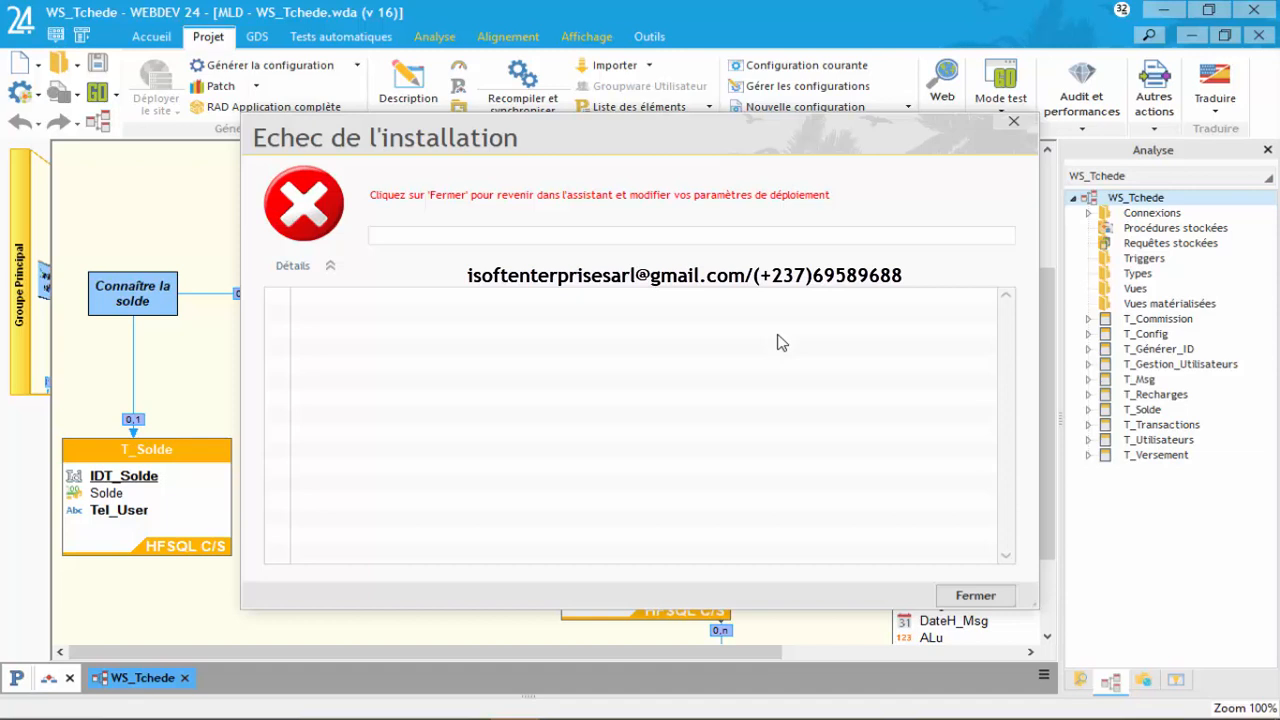
# Examine the remote installation report from its first entry down to the Webservice test and description links.
pyautogui.click(664, 719)
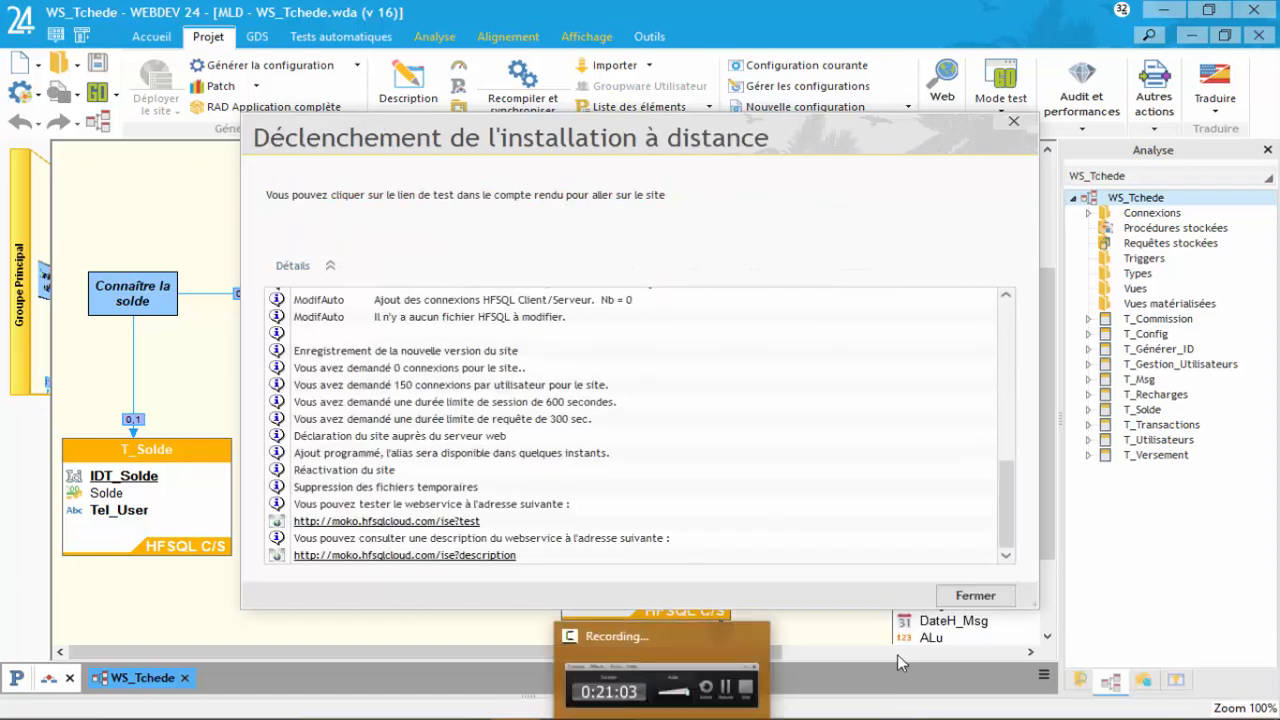
pyautogui.moveTo(1005, 505); pyautogui.dragTo(1022, 330)
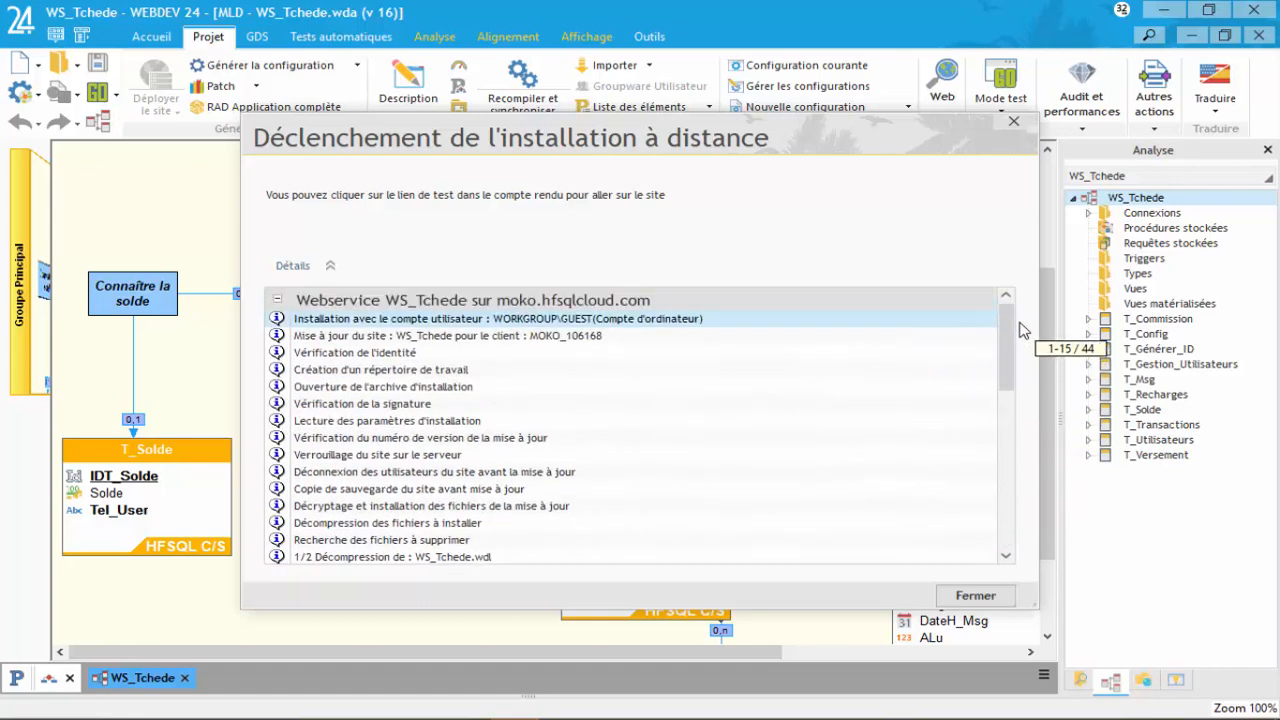
pyautogui.moveTo(1020, 366); pyautogui.dragTo(1008, 530)
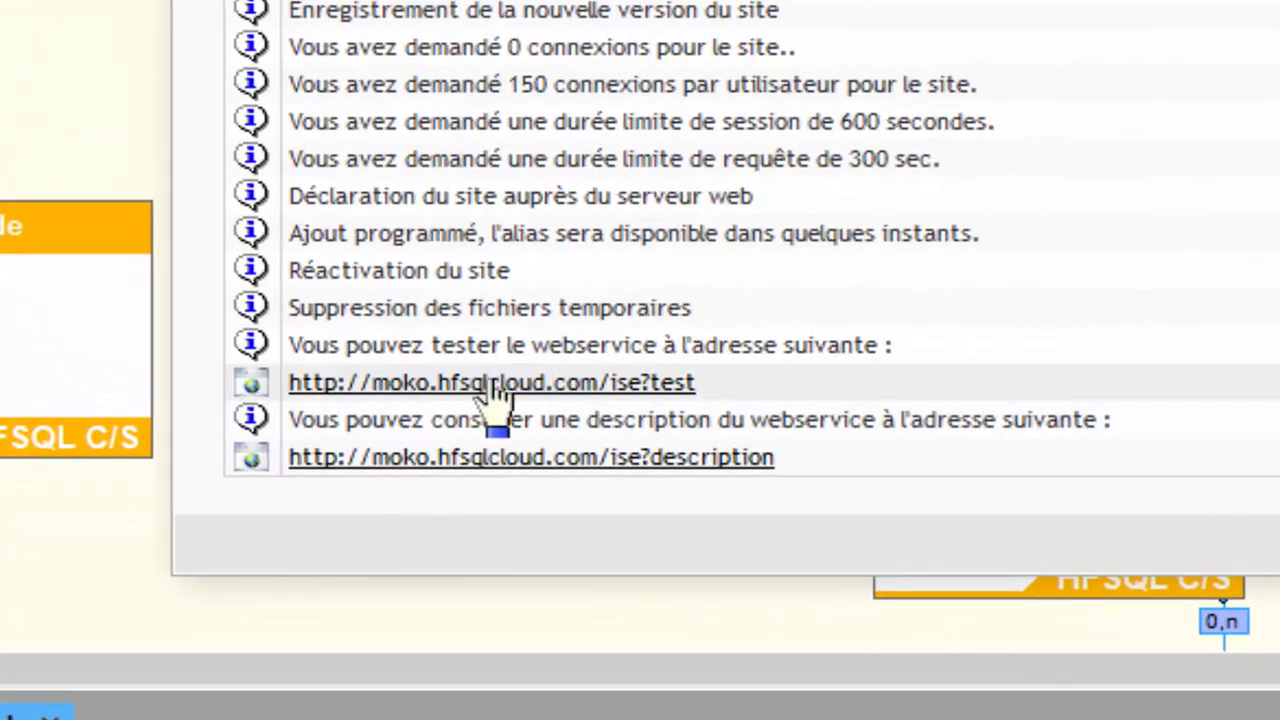
# Launch the Webservice test page moko.hfsqlcloud.com/ise?test from the installation report and close the older WS_Tchede and Connexion pages.
pyautogui.click(490, 383)
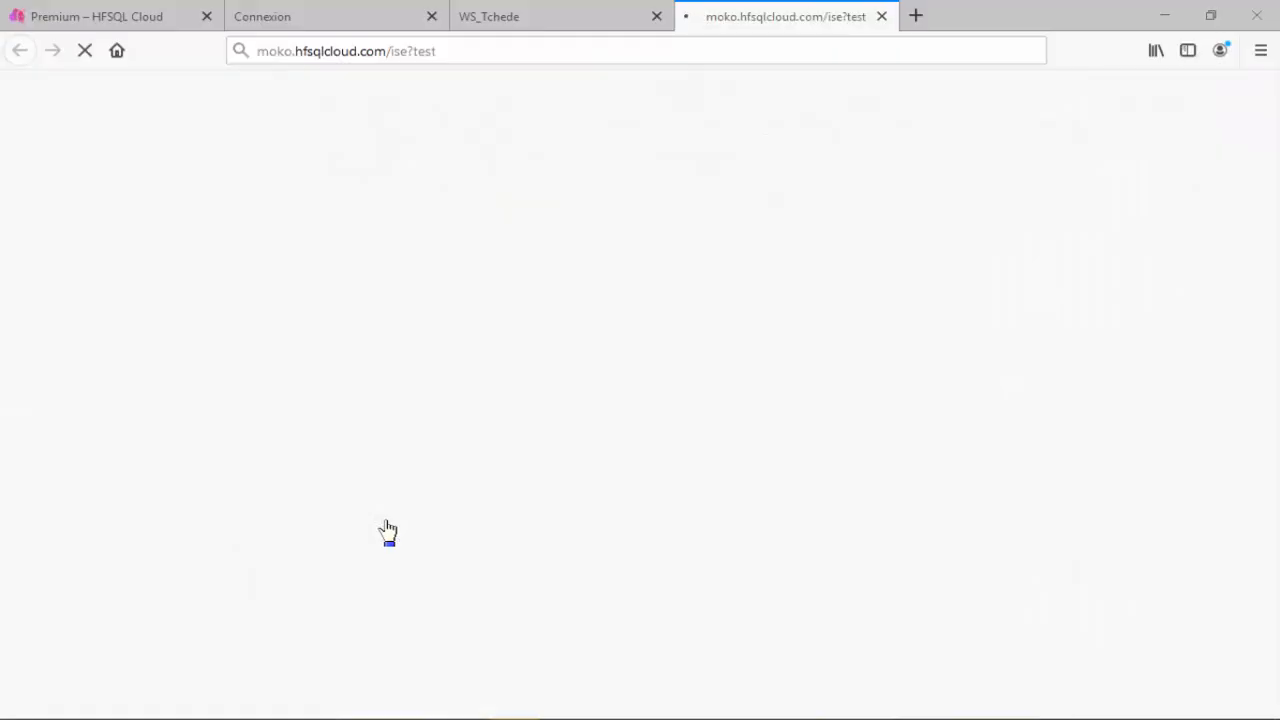
pyautogui.click(653, 16)
pyautogui.click(655, 18)
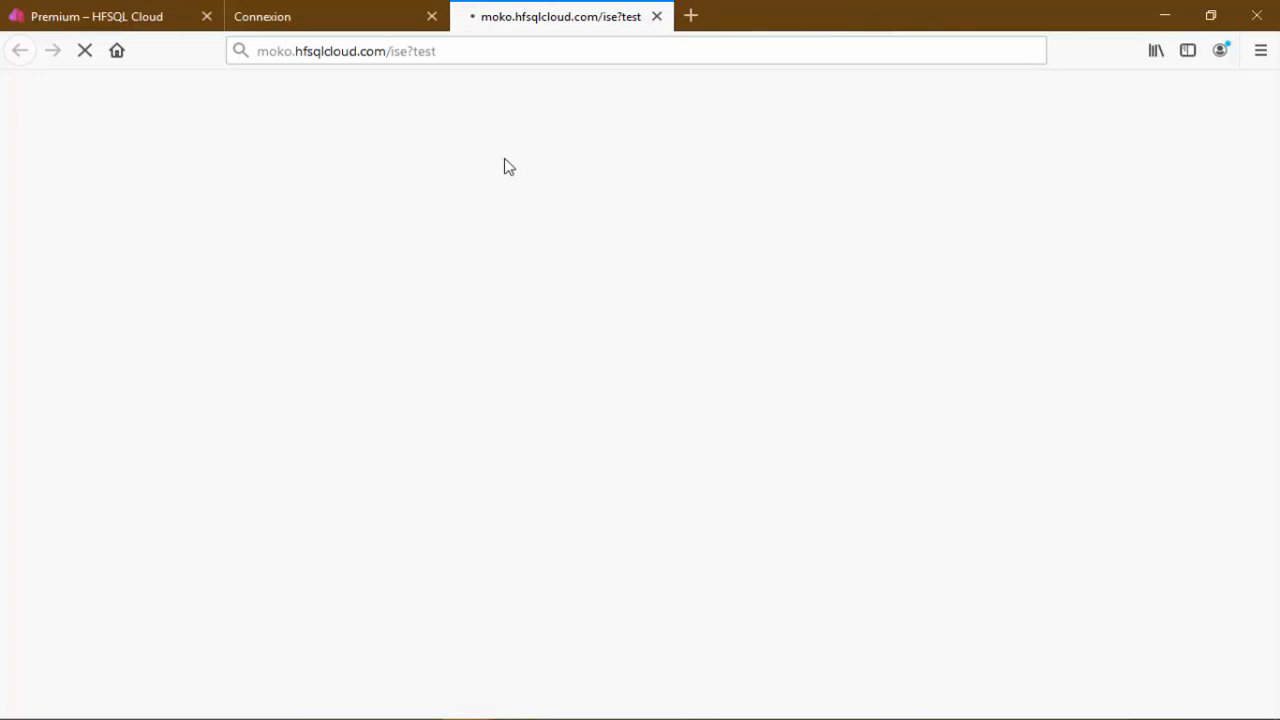
pyautogui.click(432, 17)
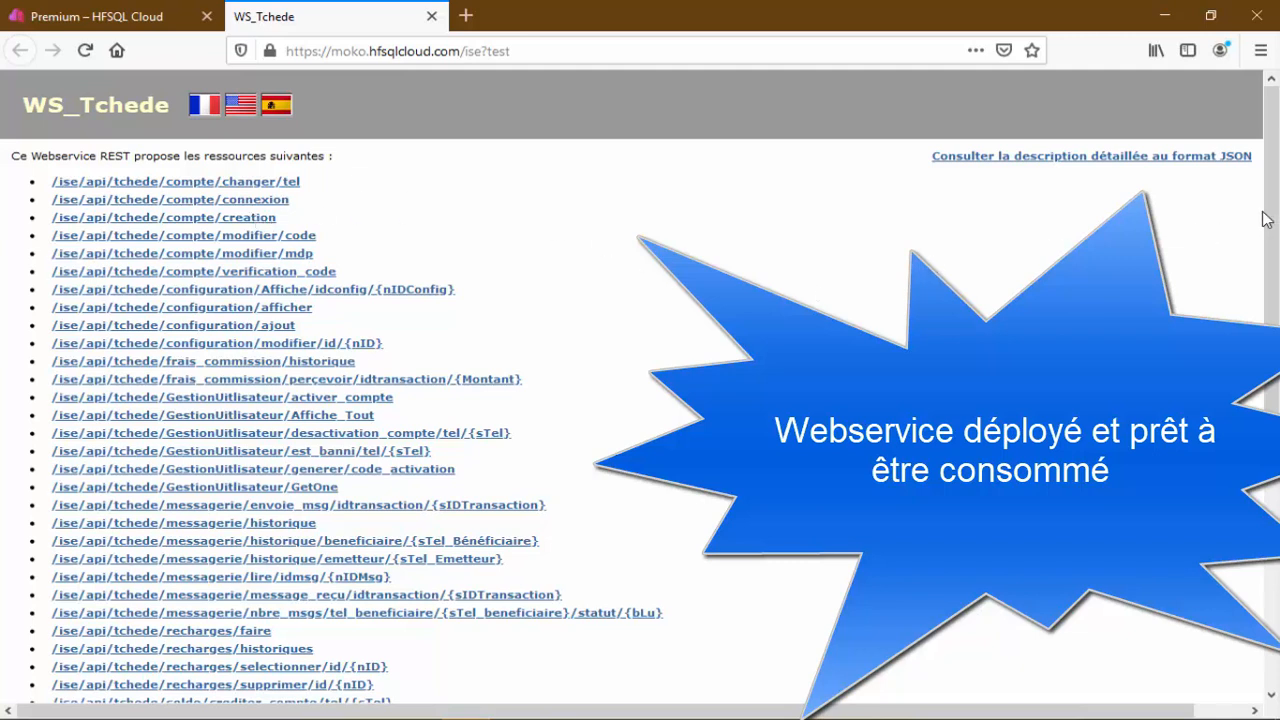
# Look through the REST resources listed on the deployed WS_Tchede test page.
pyautogui.moveTo(1273, 211); pyautogui.dragTo(1277, 285)
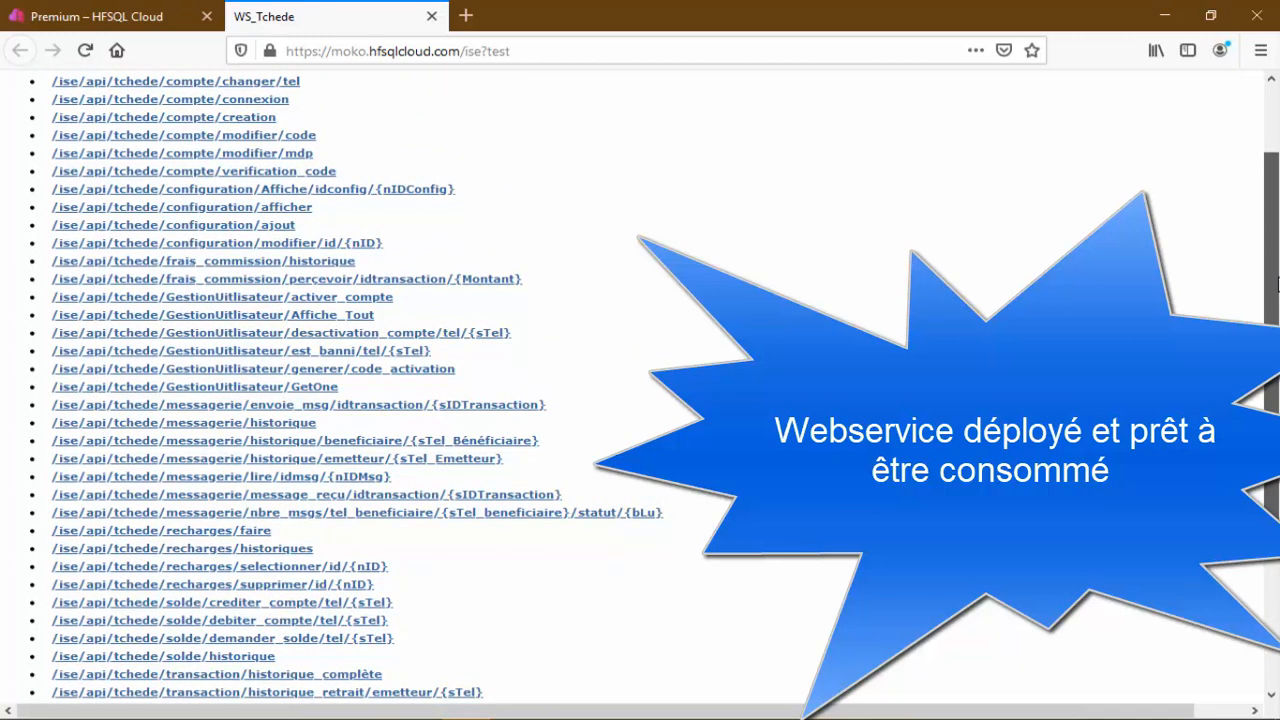
pyautogui.moveTo(1277, 285); pyautogui.dragTo(1277, 285)
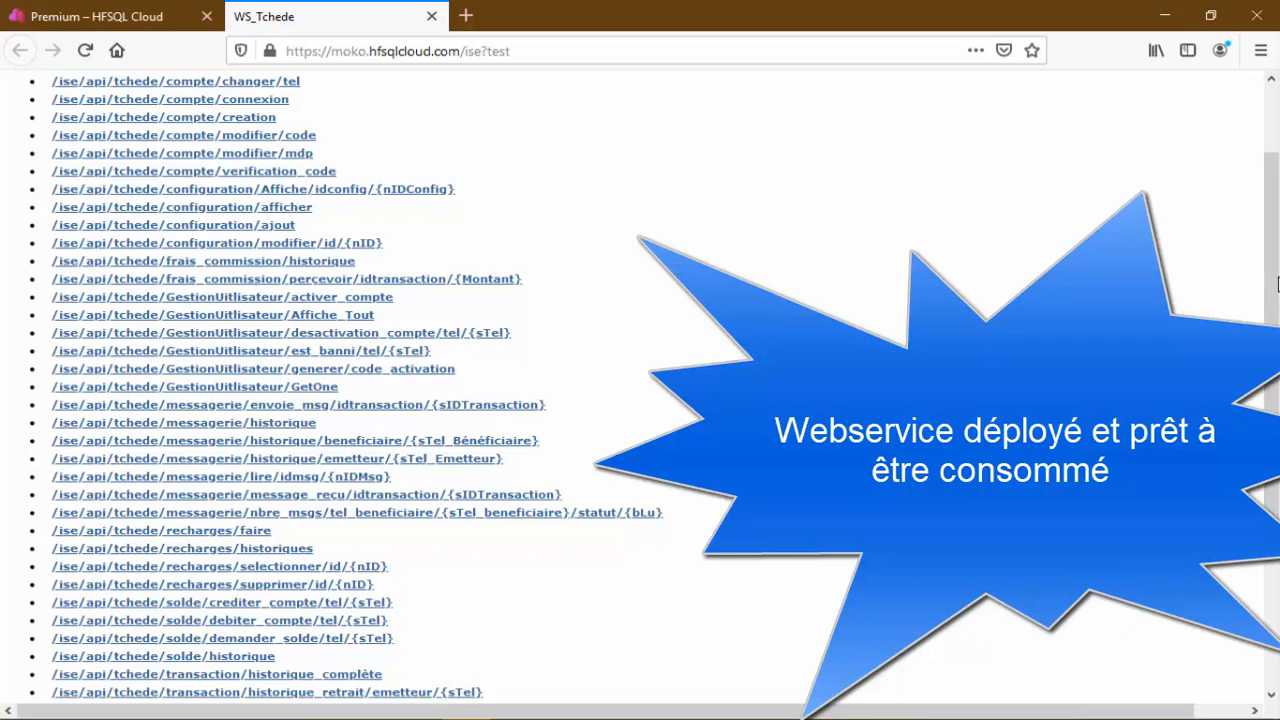
pyautogui.moveTo(1276, 285); pyautogui.dragTo(1274, 208)
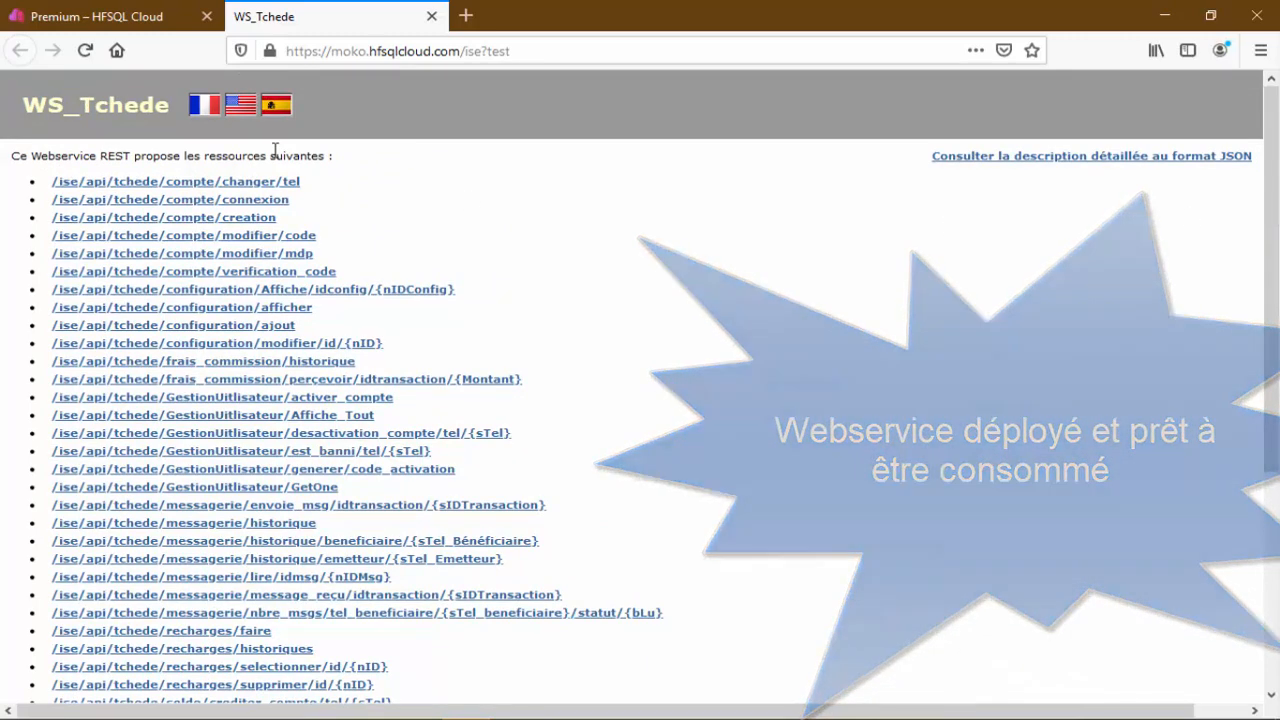
pyautogui.click(120, 14)
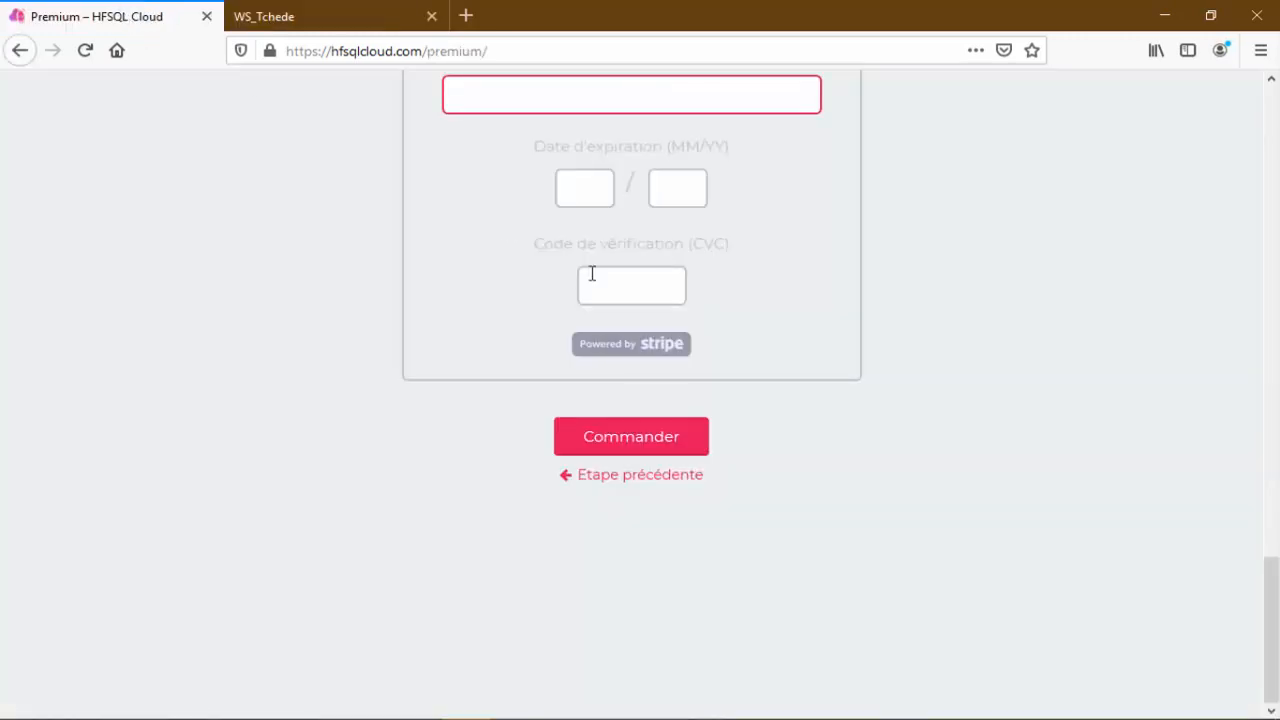
pyautogui.click(517, 48)
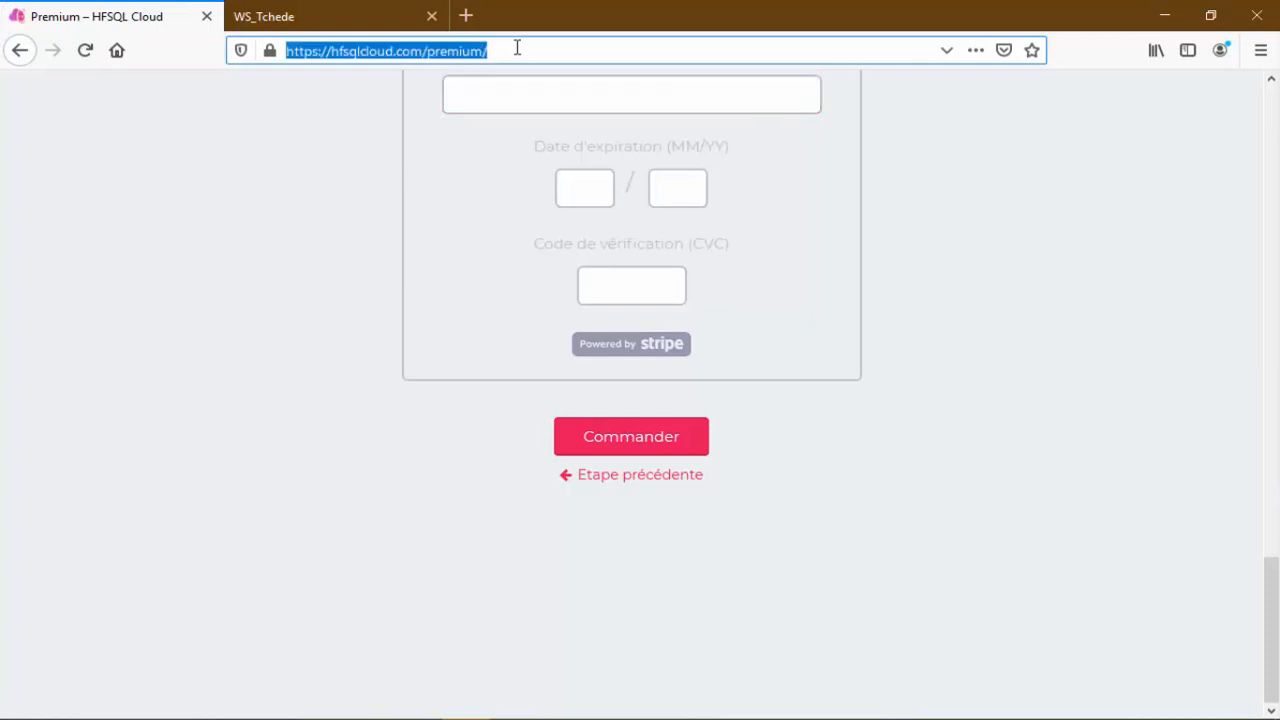
pyautogui.click(517, 48)
pyautogui.press('BackSpace')
pyautogui.press('BackSpace')
pyautogui.press('BackSpace')
pyautogui.press('BackSpace')
pyautogui.press('BackSpace')
pyautogui.press('BackSpace')
pyautogui.press('BackSpace')
pyautogui.press('BackSpace')
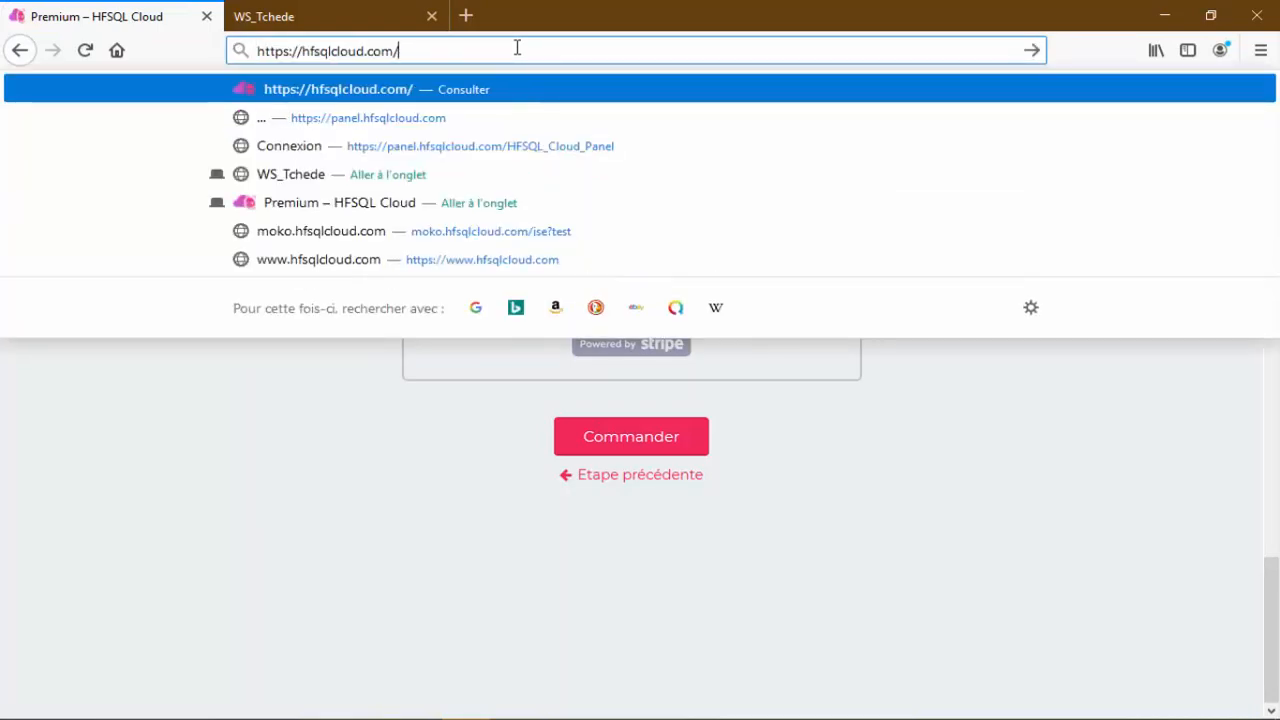
pyautogui.press('Return')
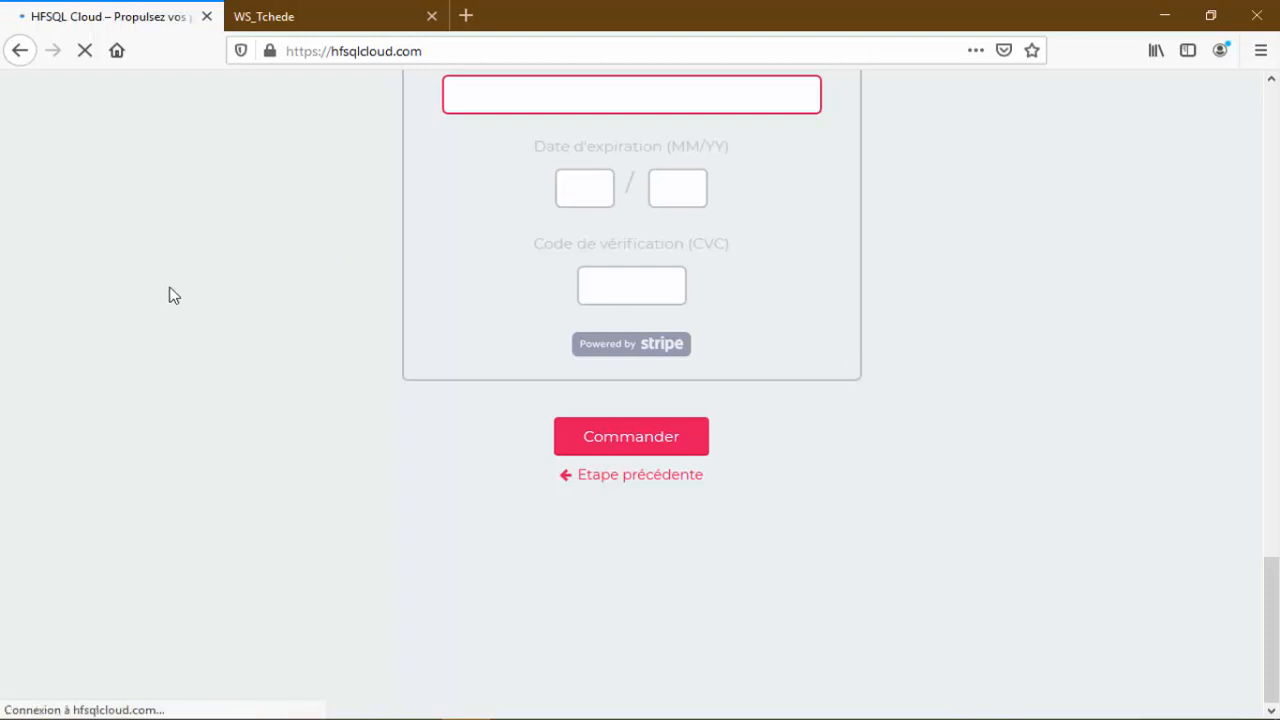
# Switch to the Centre de Contrôle HFSQL, collapse WS_Moko_Edu, and inspect the Tchede_DB database's tables and available commands.
pyautogui.click(326, 26)
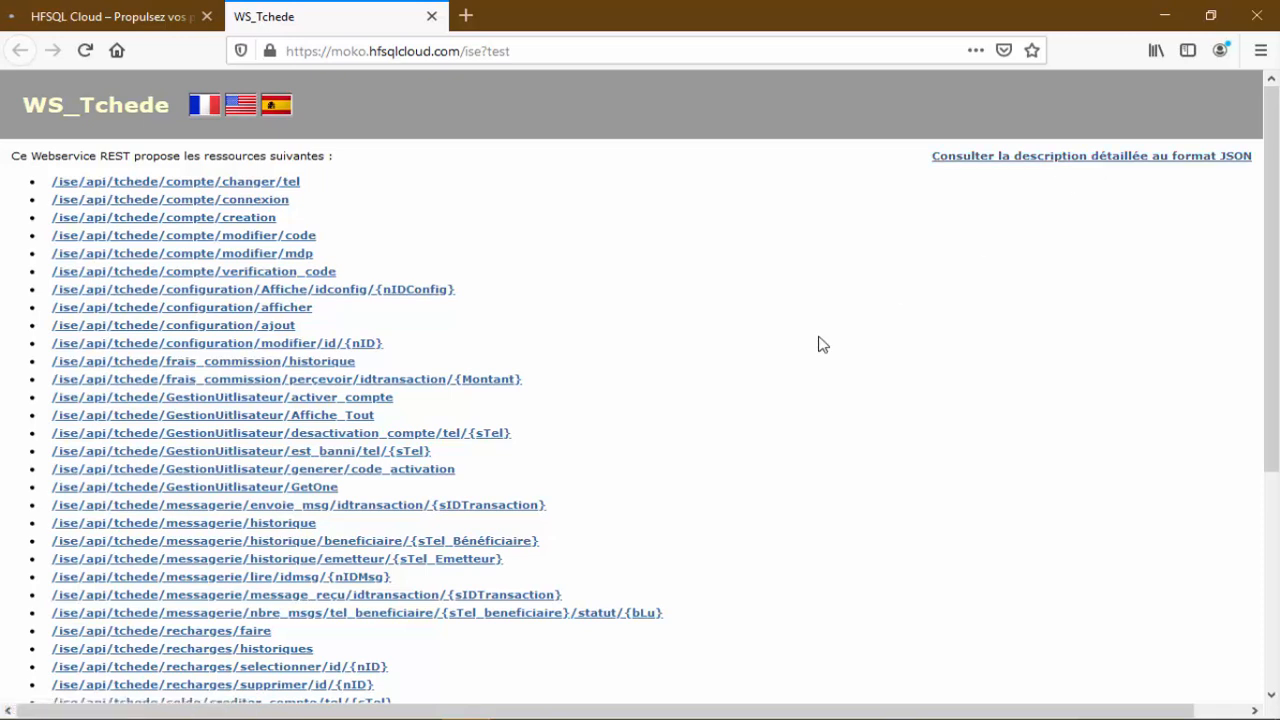
pyautogui.click(325, 706)
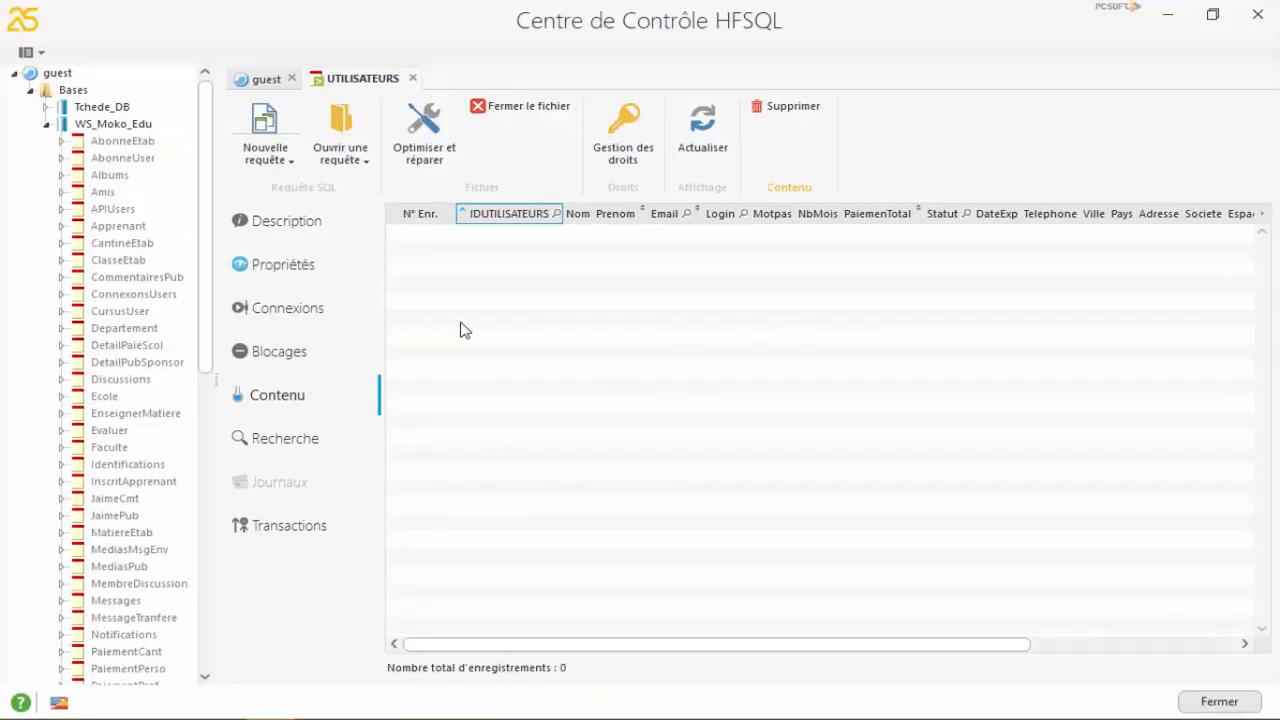
pyautogui.click(46, 124)
pyautogui.click(46, 107)
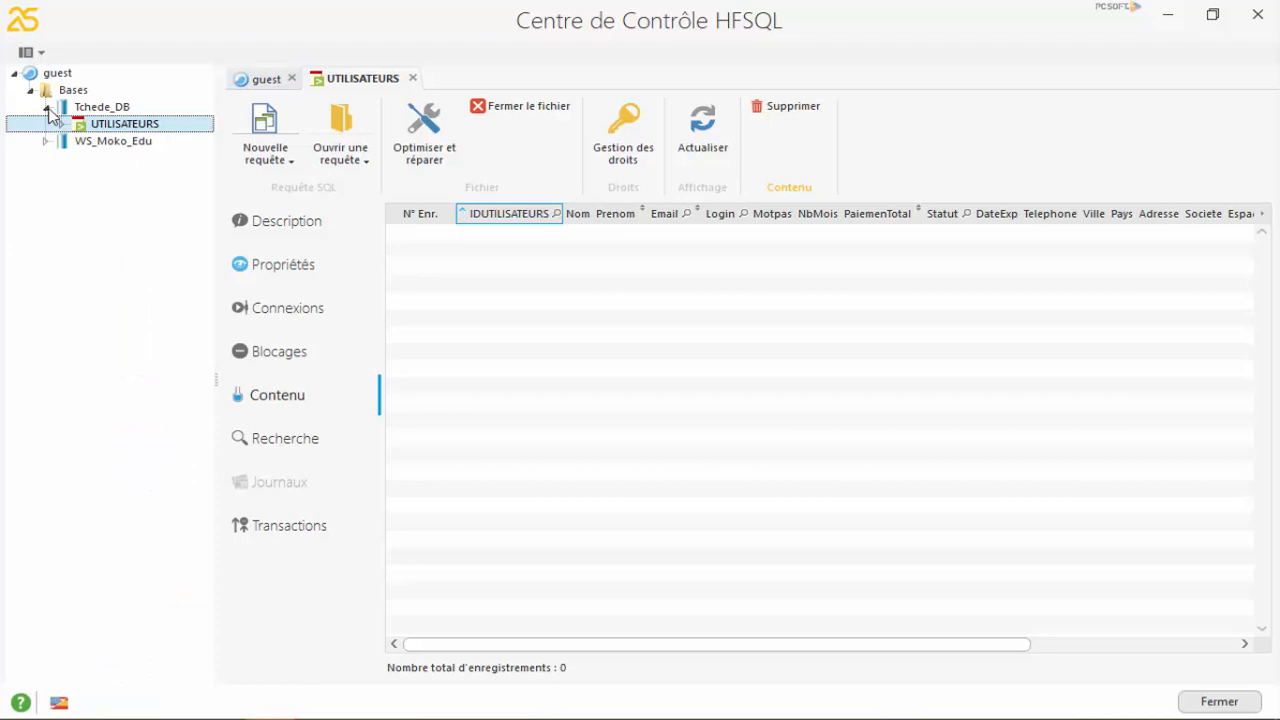
pyautogui.click(104, 108)
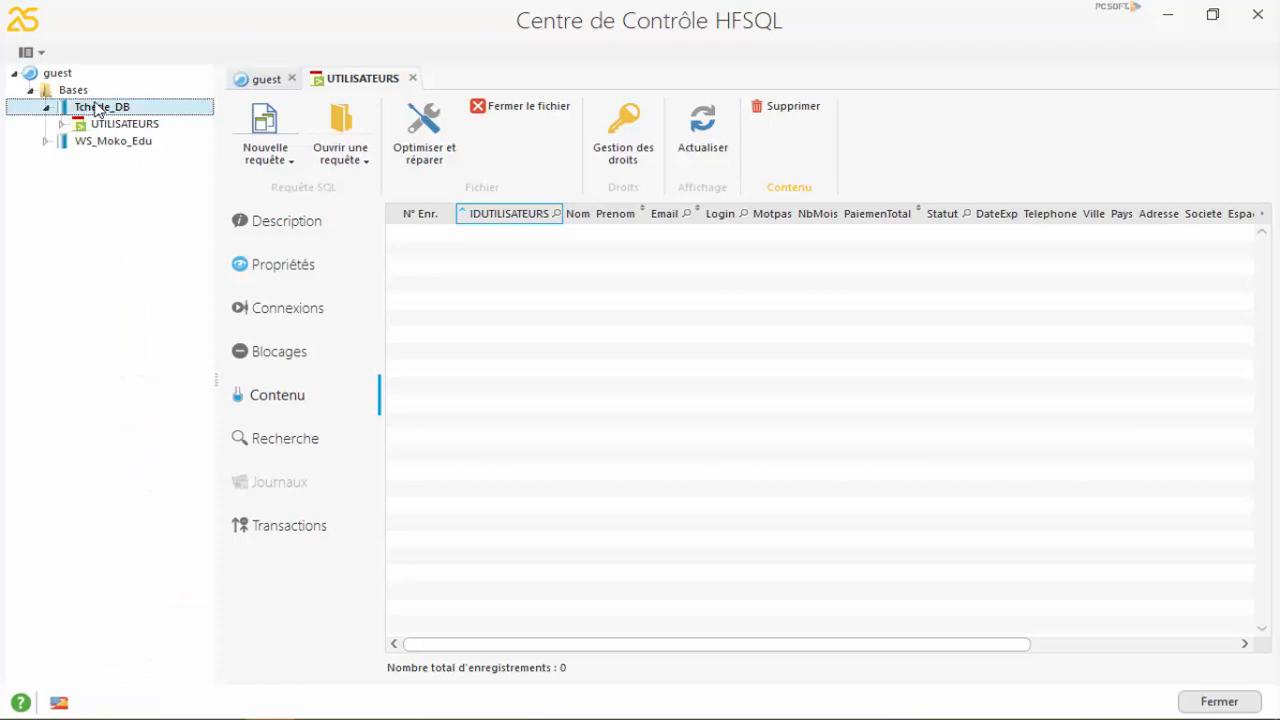
pyautogui.rightClick(100, 110)
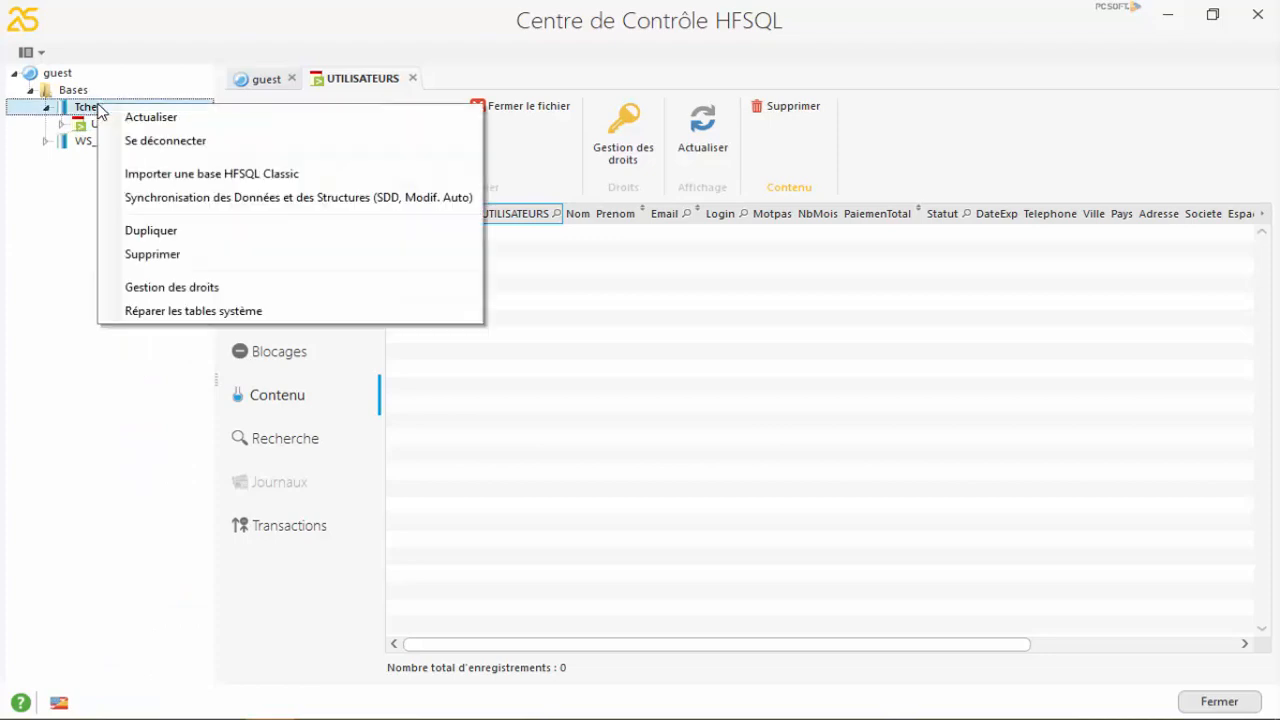
pyautogui.click(108, 115)
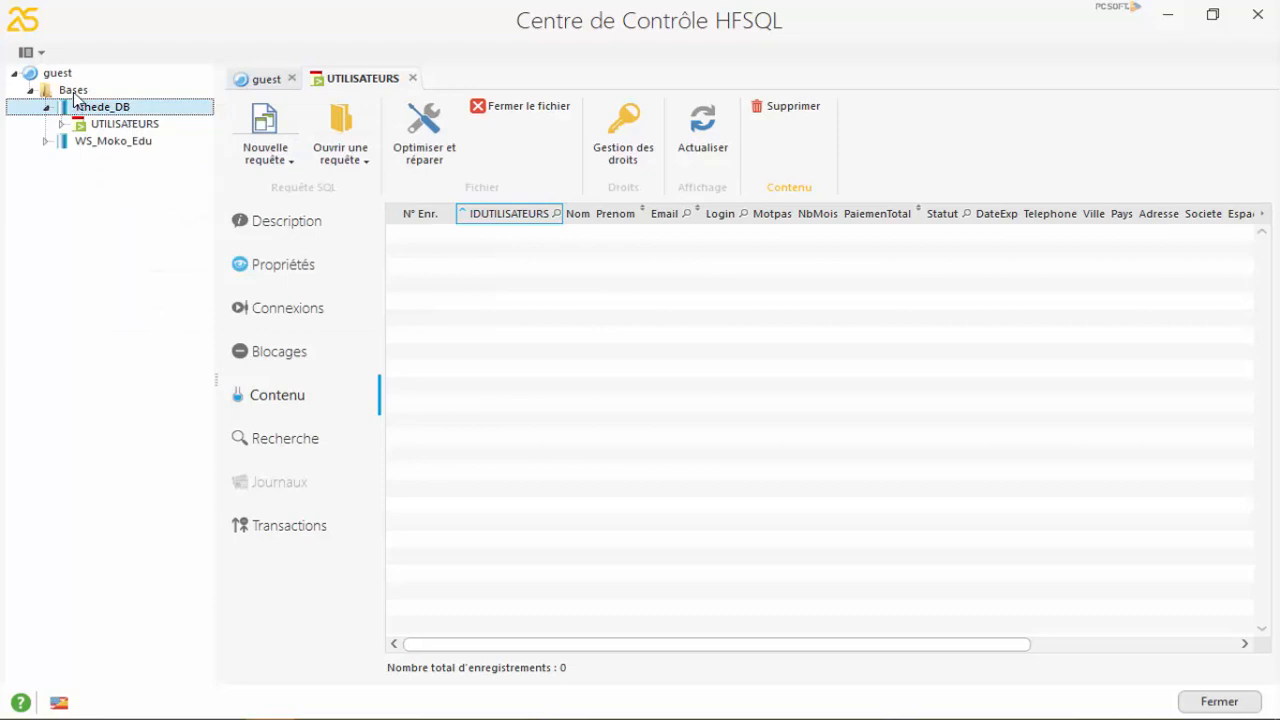
pyautogui.click(73, 90)
pyautogui.rightClick(73, 90)
pyautogui.click(100, 106)
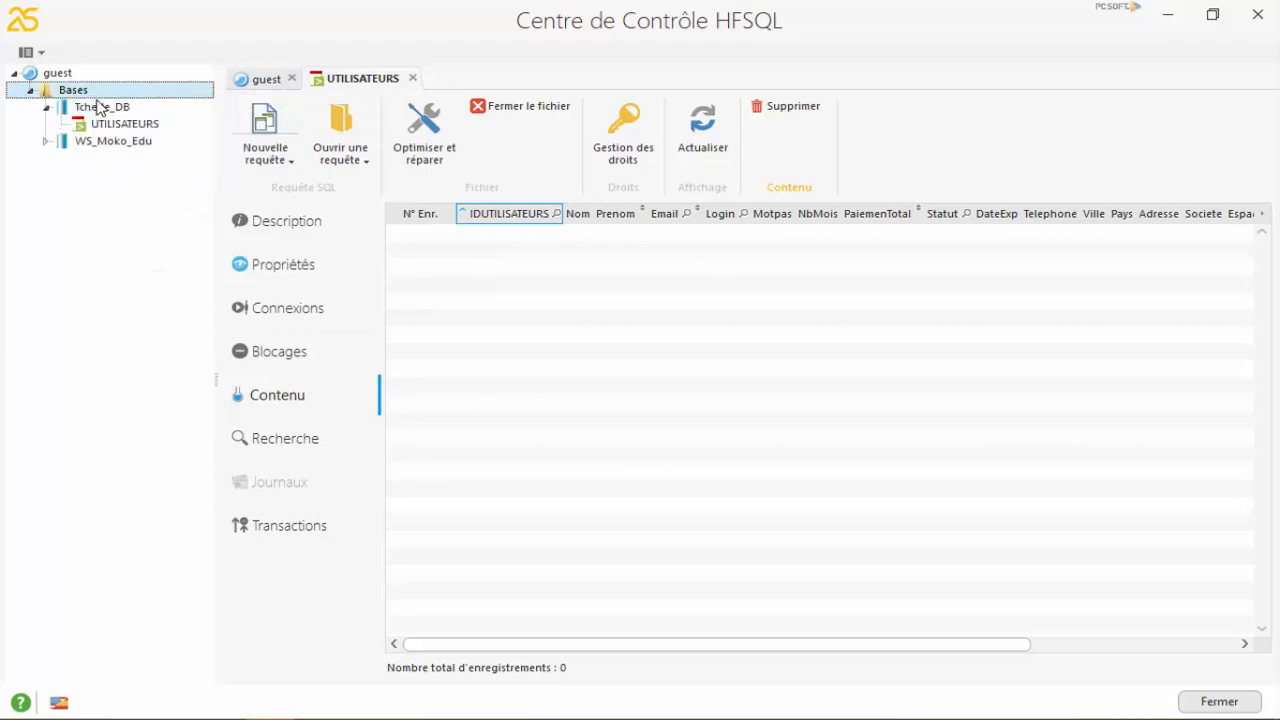
pyautogui.click(46, 106)
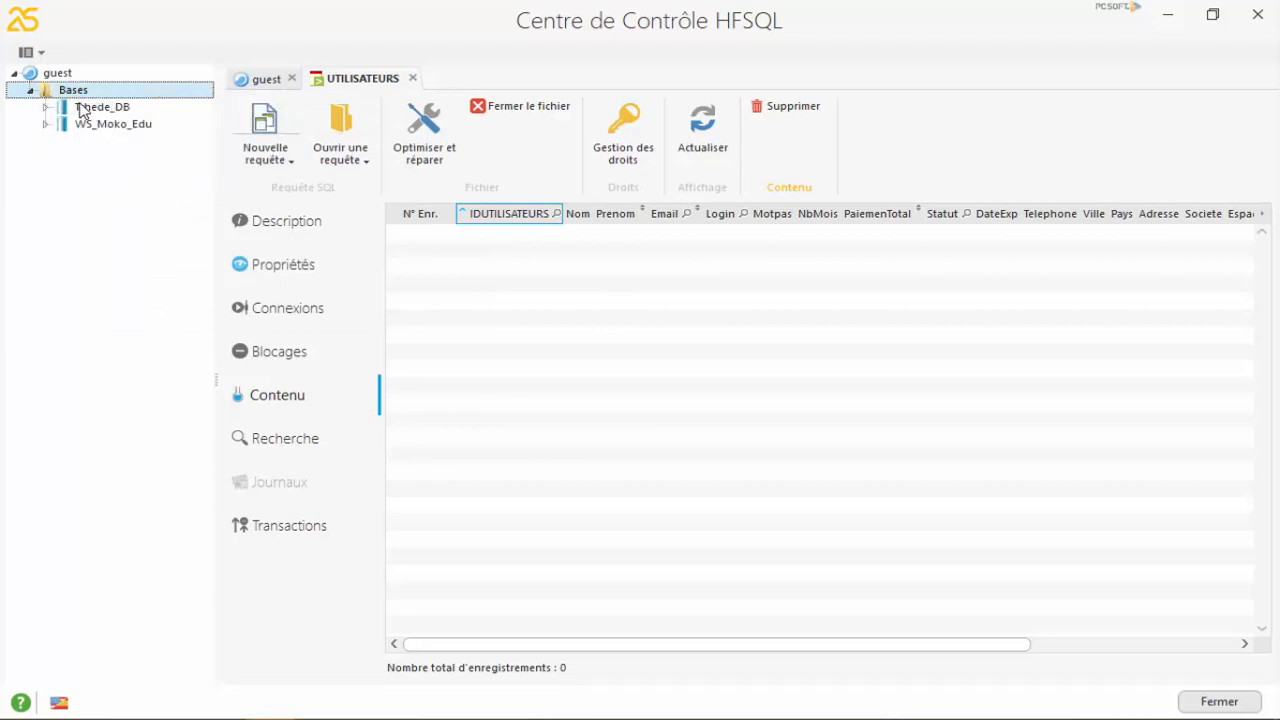
pyautogui.click(84, 108)
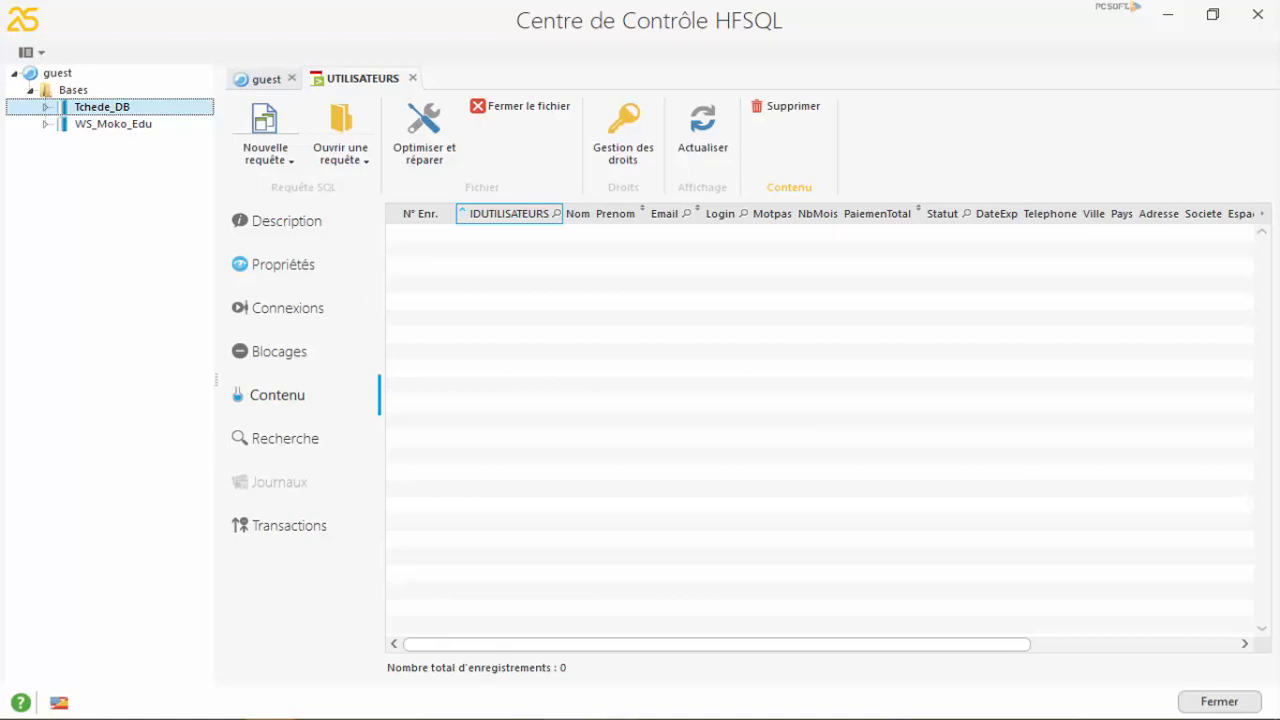
# Return to the WS_Tchede test page in the browser and review the full resource list down to /ise/api/tchede/versement/historique.
pyautogui.hotkey('alt', 'Tab')
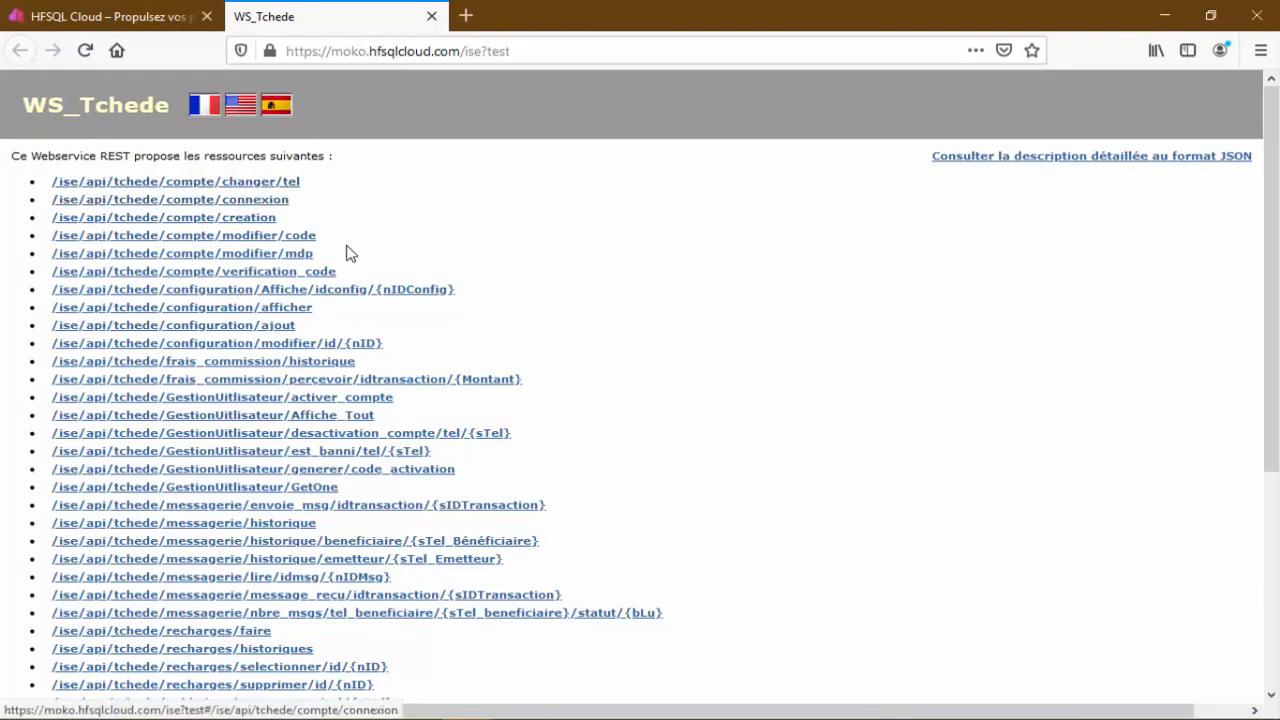
pyautogui.click(252, 218)
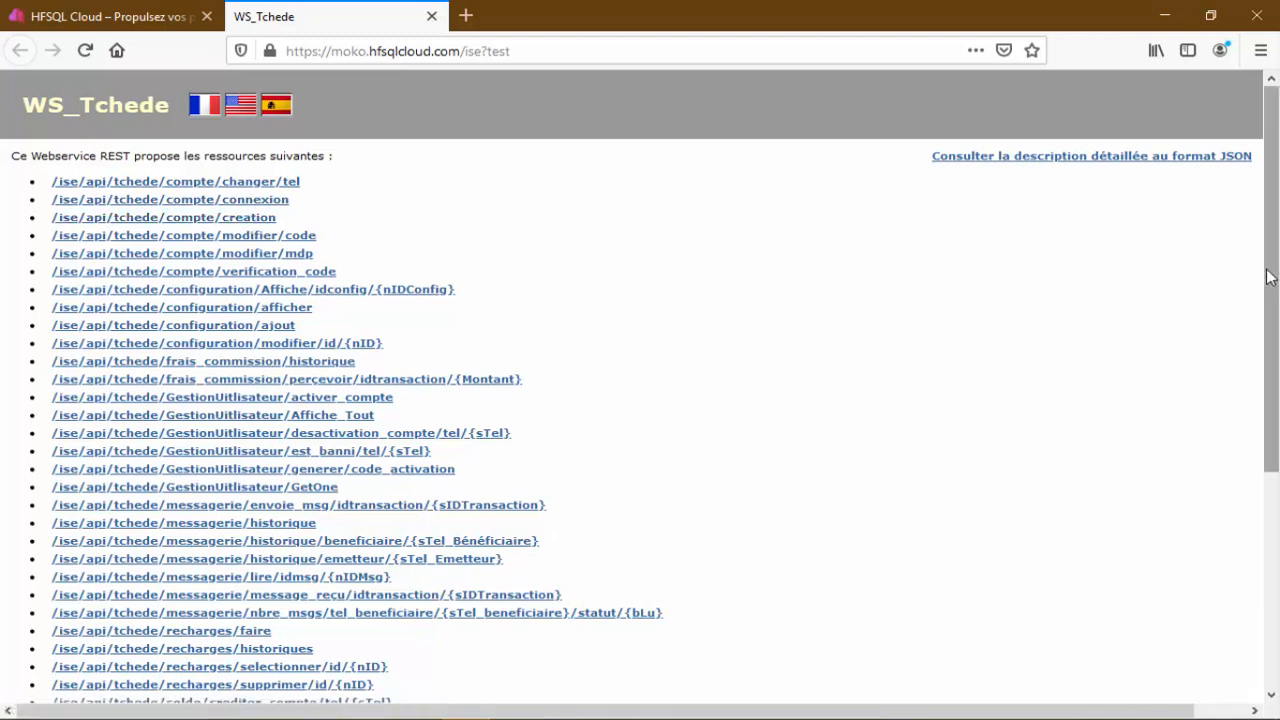
pyautogui.moveTo(1275, 278); pyautogui.dragTo(1277, 533)
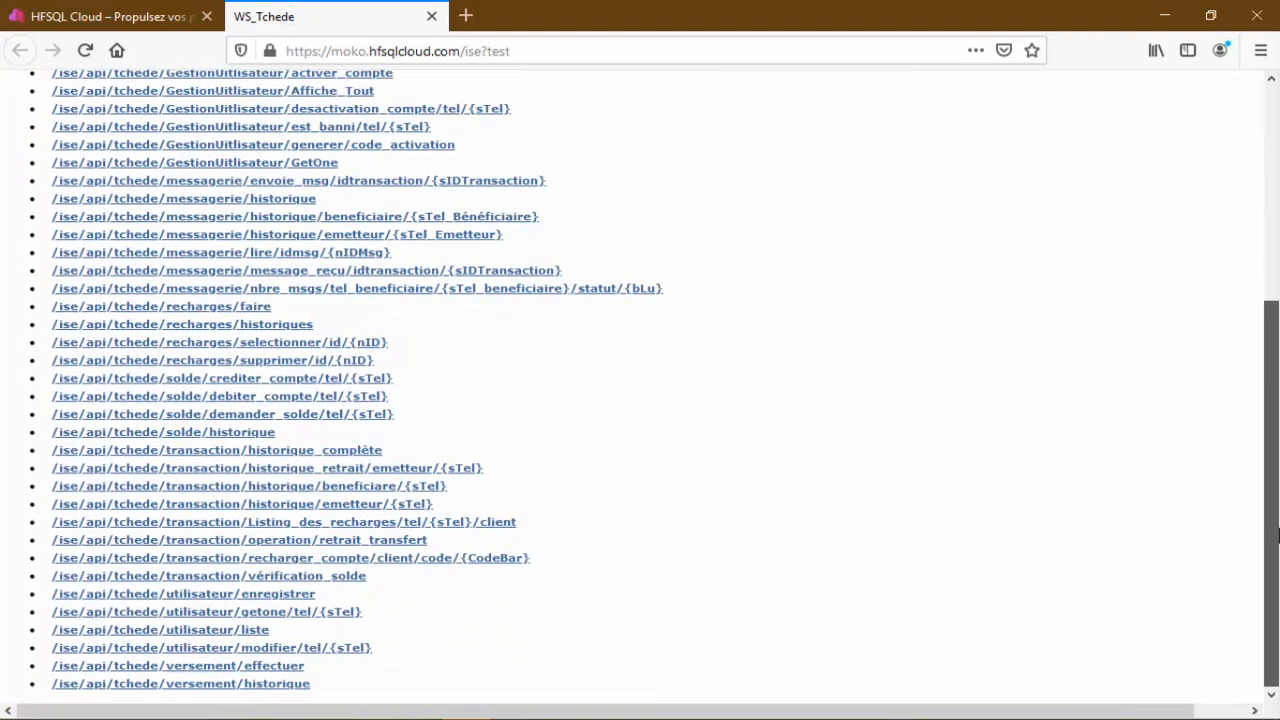
pyautogui.moveTo(1277, 310); pyautogui.dragTo(1275, 90)
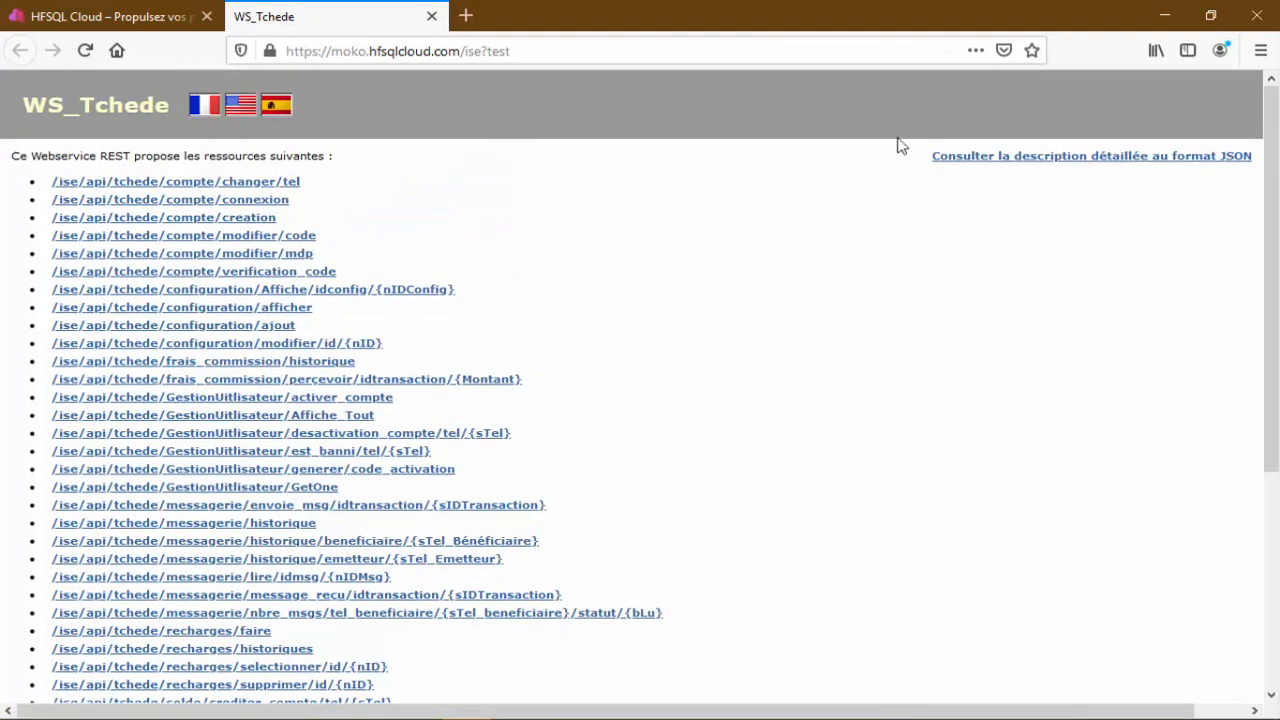
# Consult the Webservice's detailed JSON description, and return to the WS_Tchede test page.
pyautogui.click(967, 157)
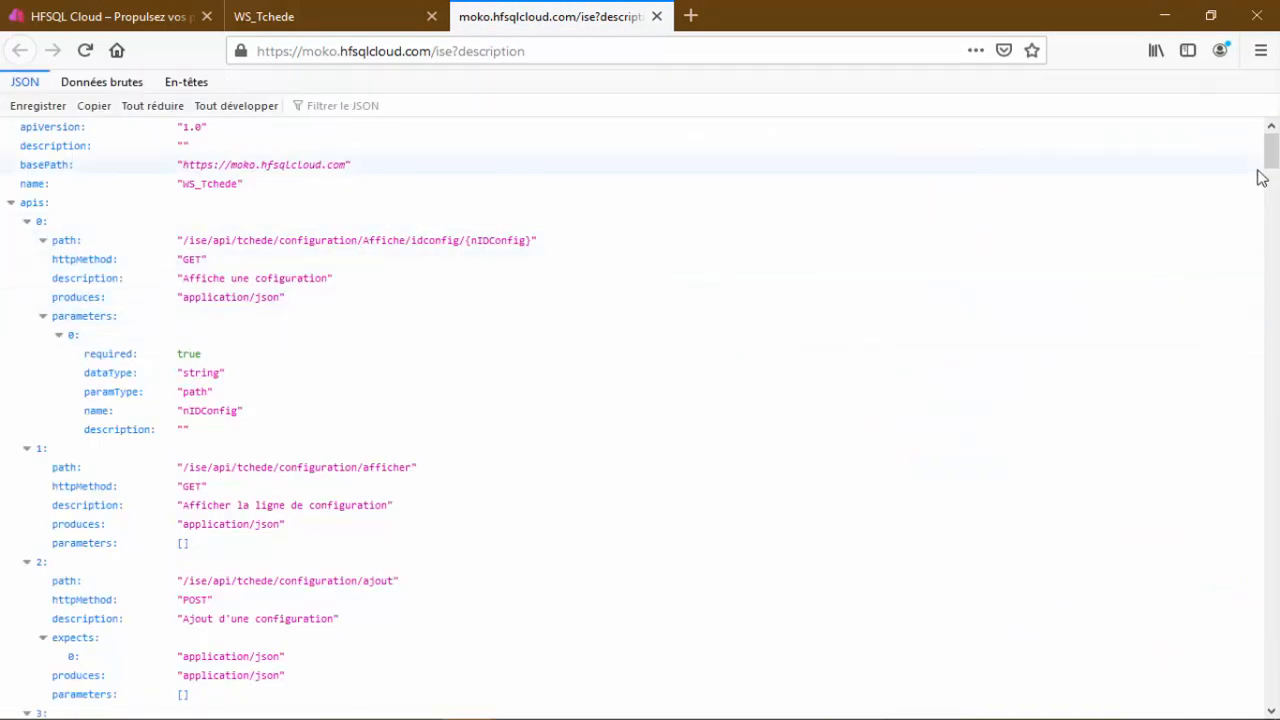
pyautogui.moveTo(1268, 157)
pyautogui.mouseDown()
pyautogui.moveTo(1272, 625)
pyautogui.moveTo(1270, 142)
pyautogui.mouseUp()
pyautogui.click(320, 17)
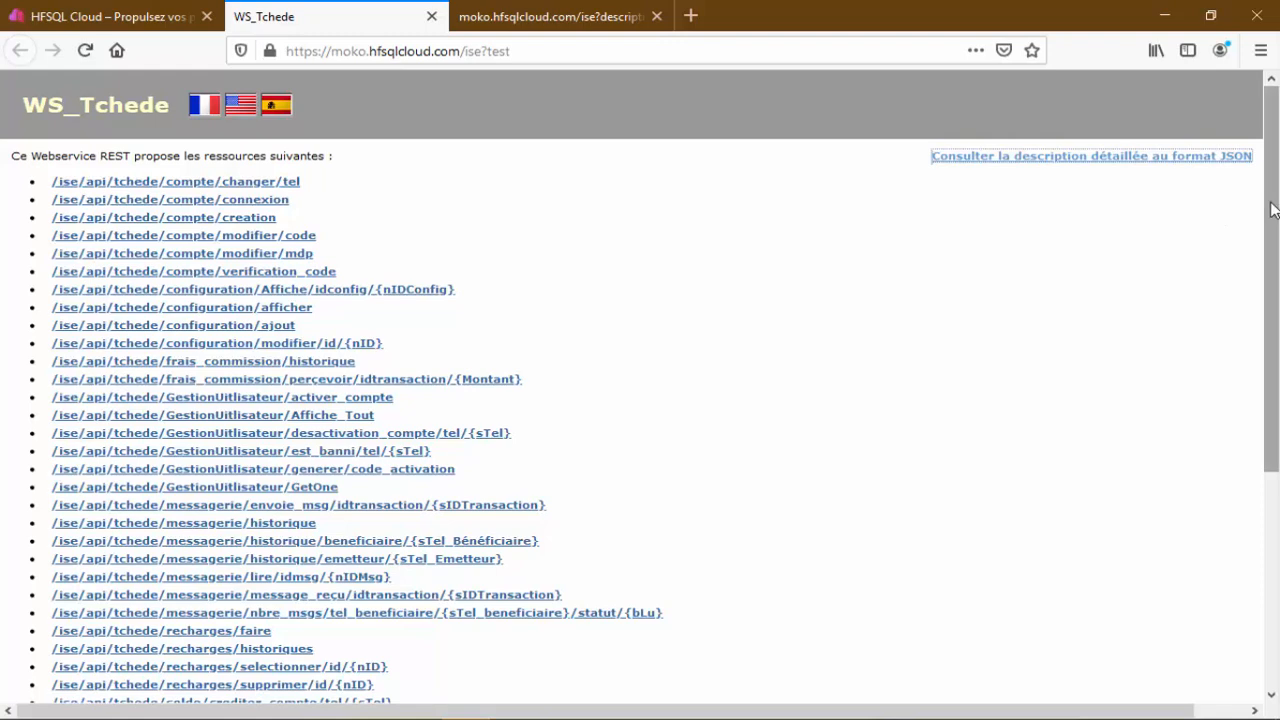
pyautogui.moveTo(1271, 208); pyautogui.dragTo(1277, 380)
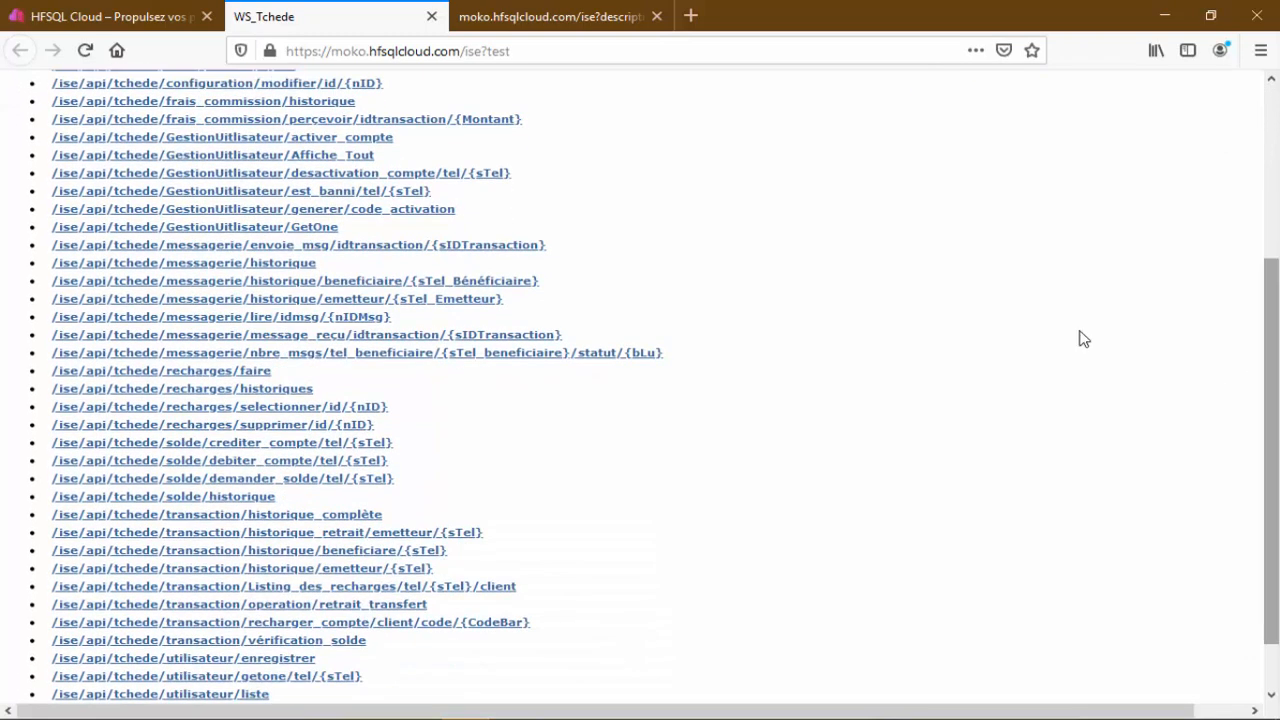
pyautogui.click(466, 50)
pyautogui.moveTo(466, 50); pyautogui.dragTo(284, 50)
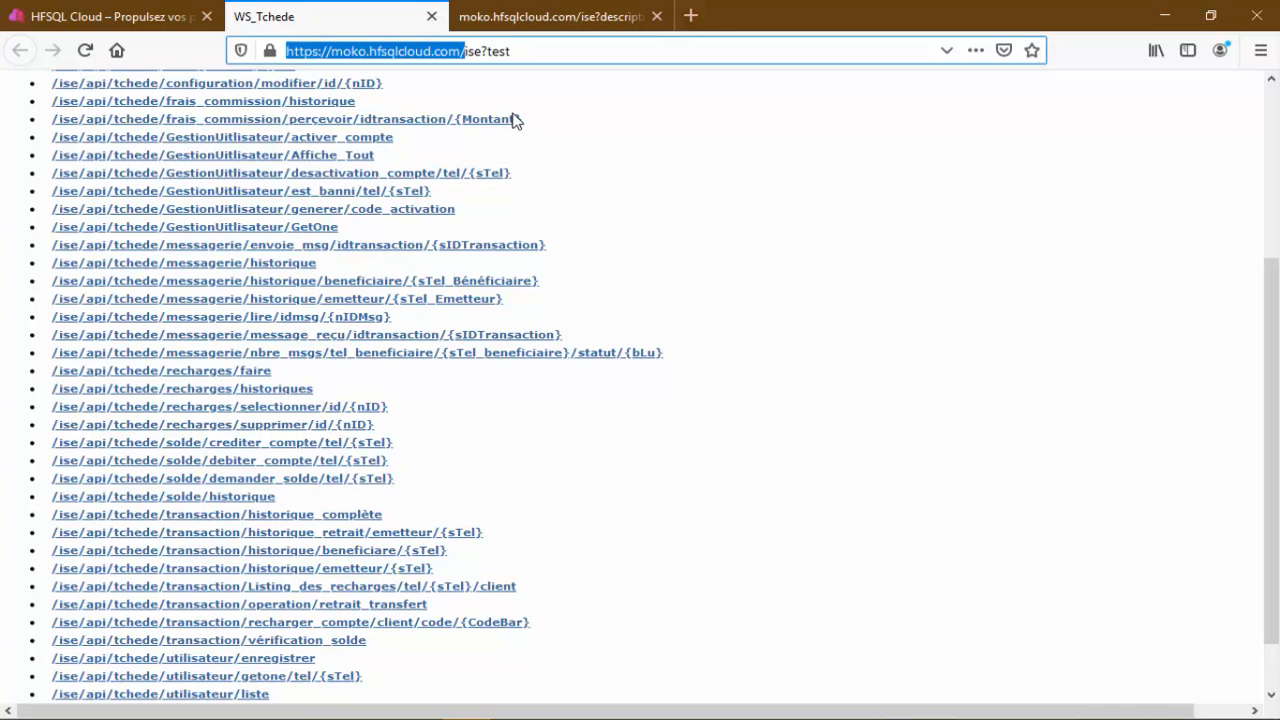
pyautogui.moveTo(458, 212); pyautogui.dragTo(170, 215)
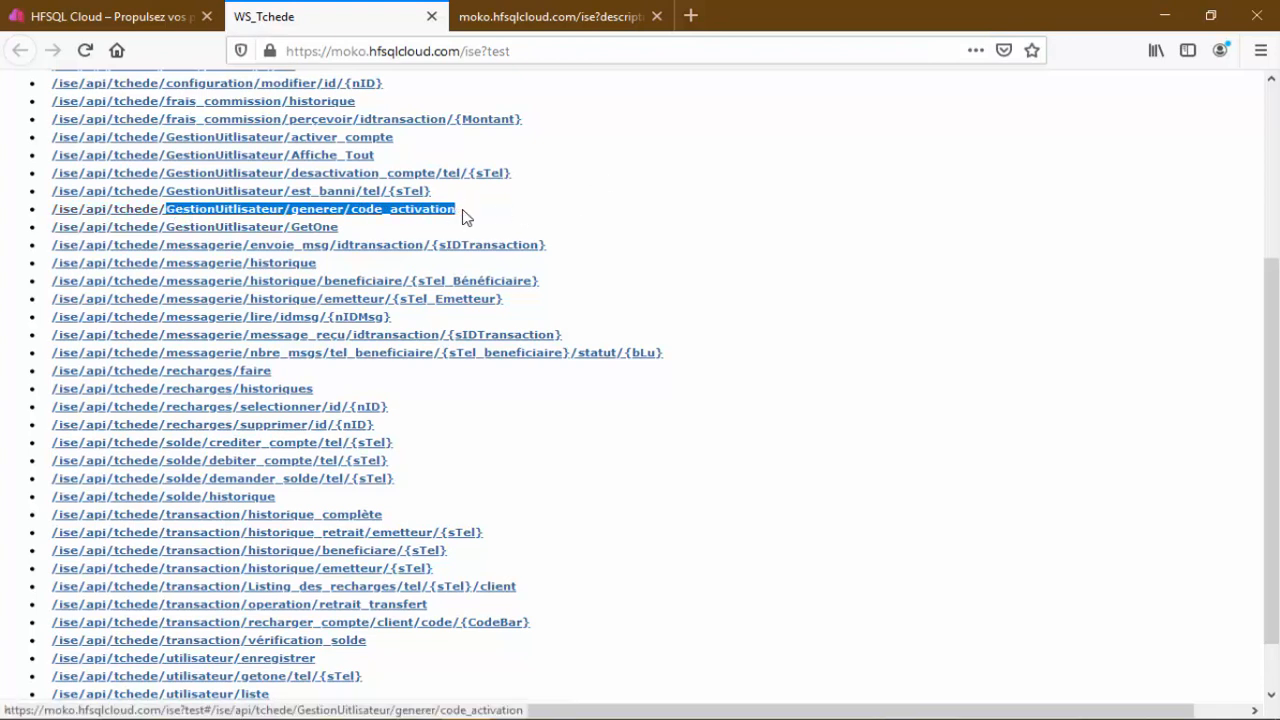
pyautogui.moveTo(462, 212); pyautogui.dragTo(57, 210)
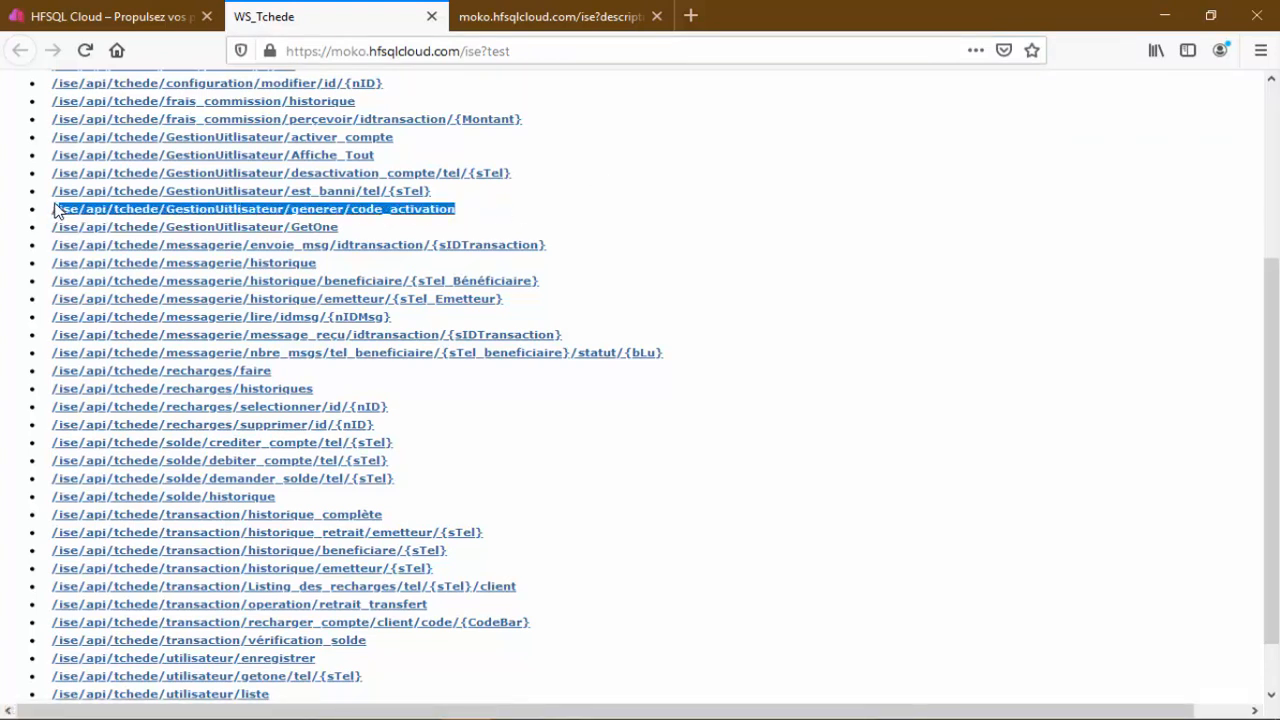
pyautogui.click(590, 210)
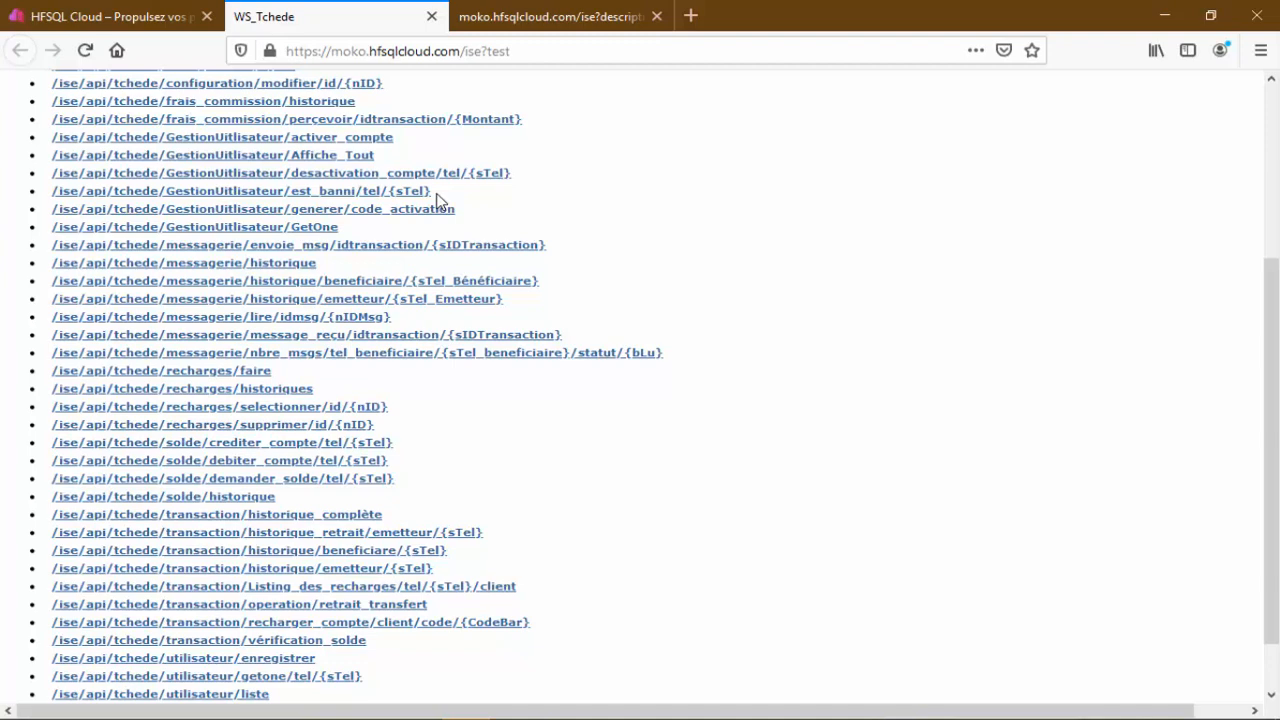
pyautogui.moveTo(1275, 467); pyautogui.dragTo(1220, 300)
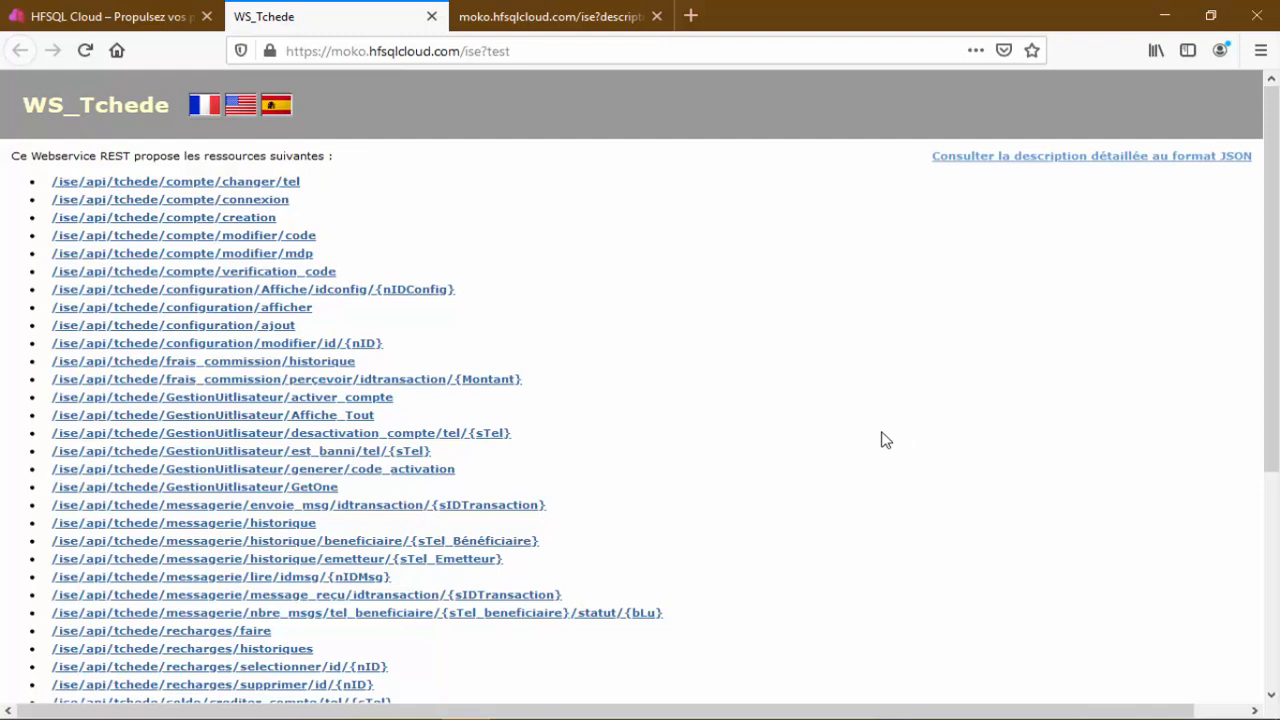
pyautogui.click(140, 18)
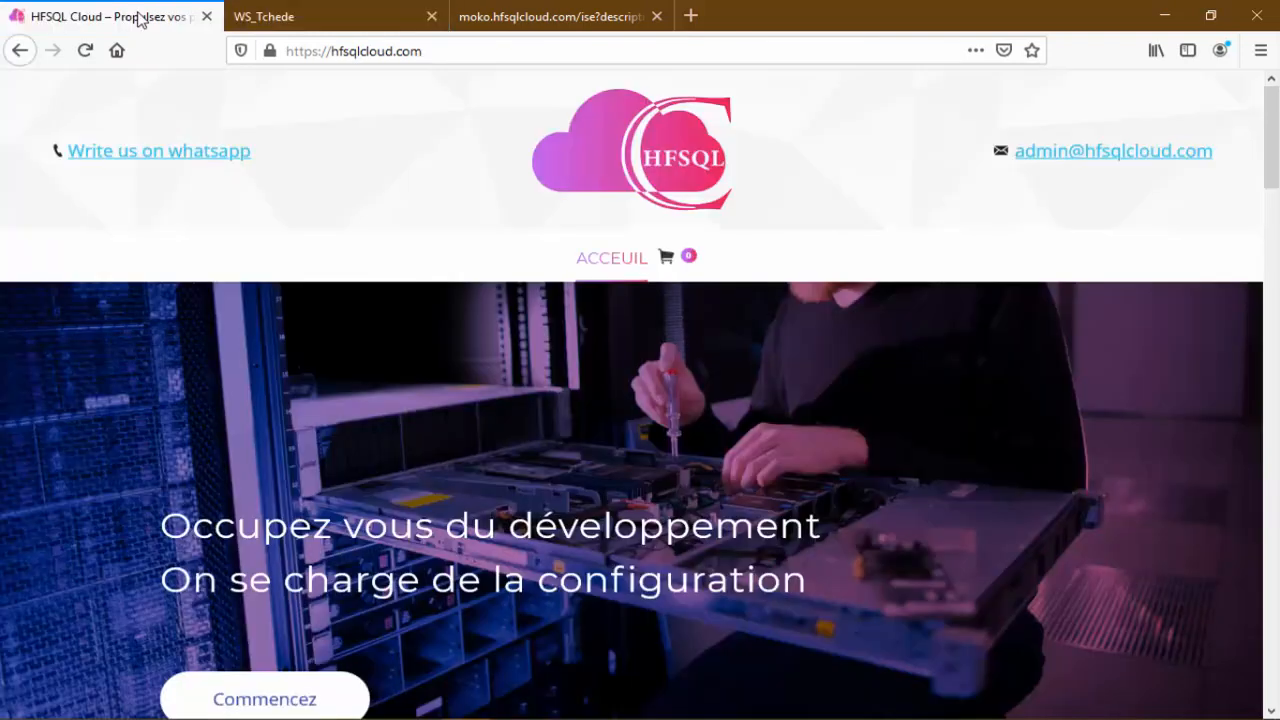
pyautogui.click(440, 50)
pyautogui.moveTo(438, 50); pyautogui.dragTo(287, 60)
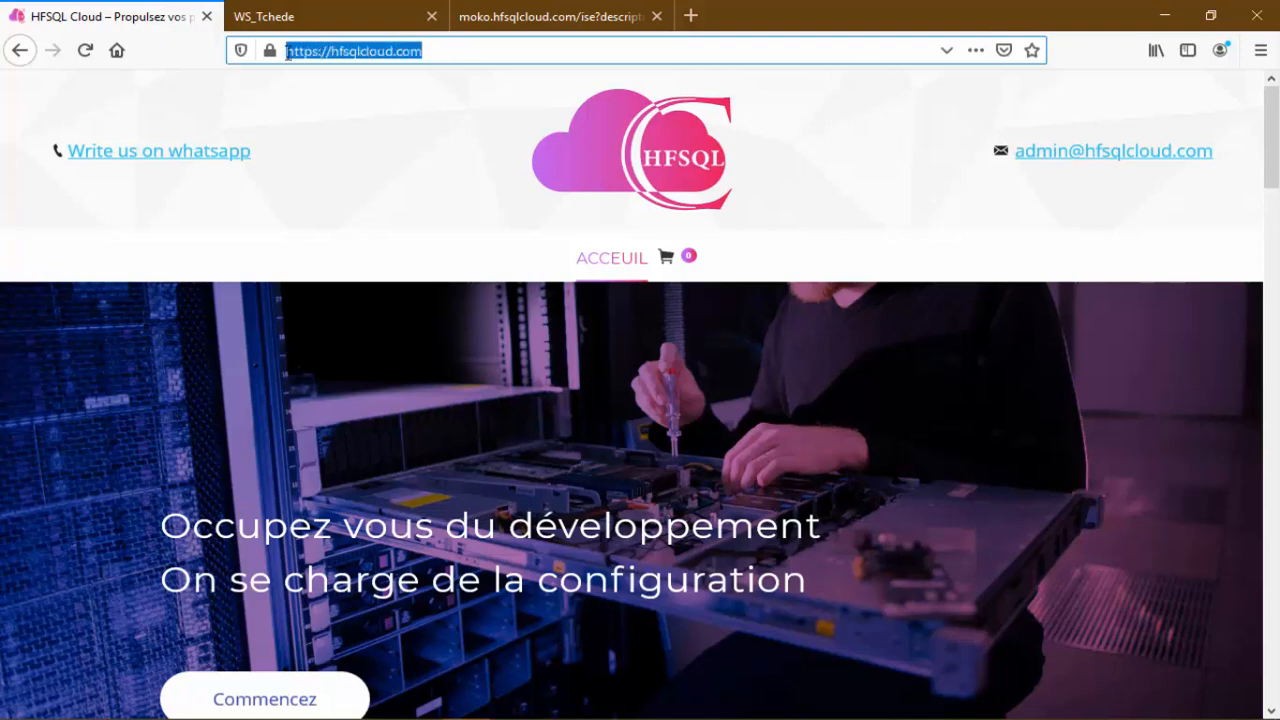